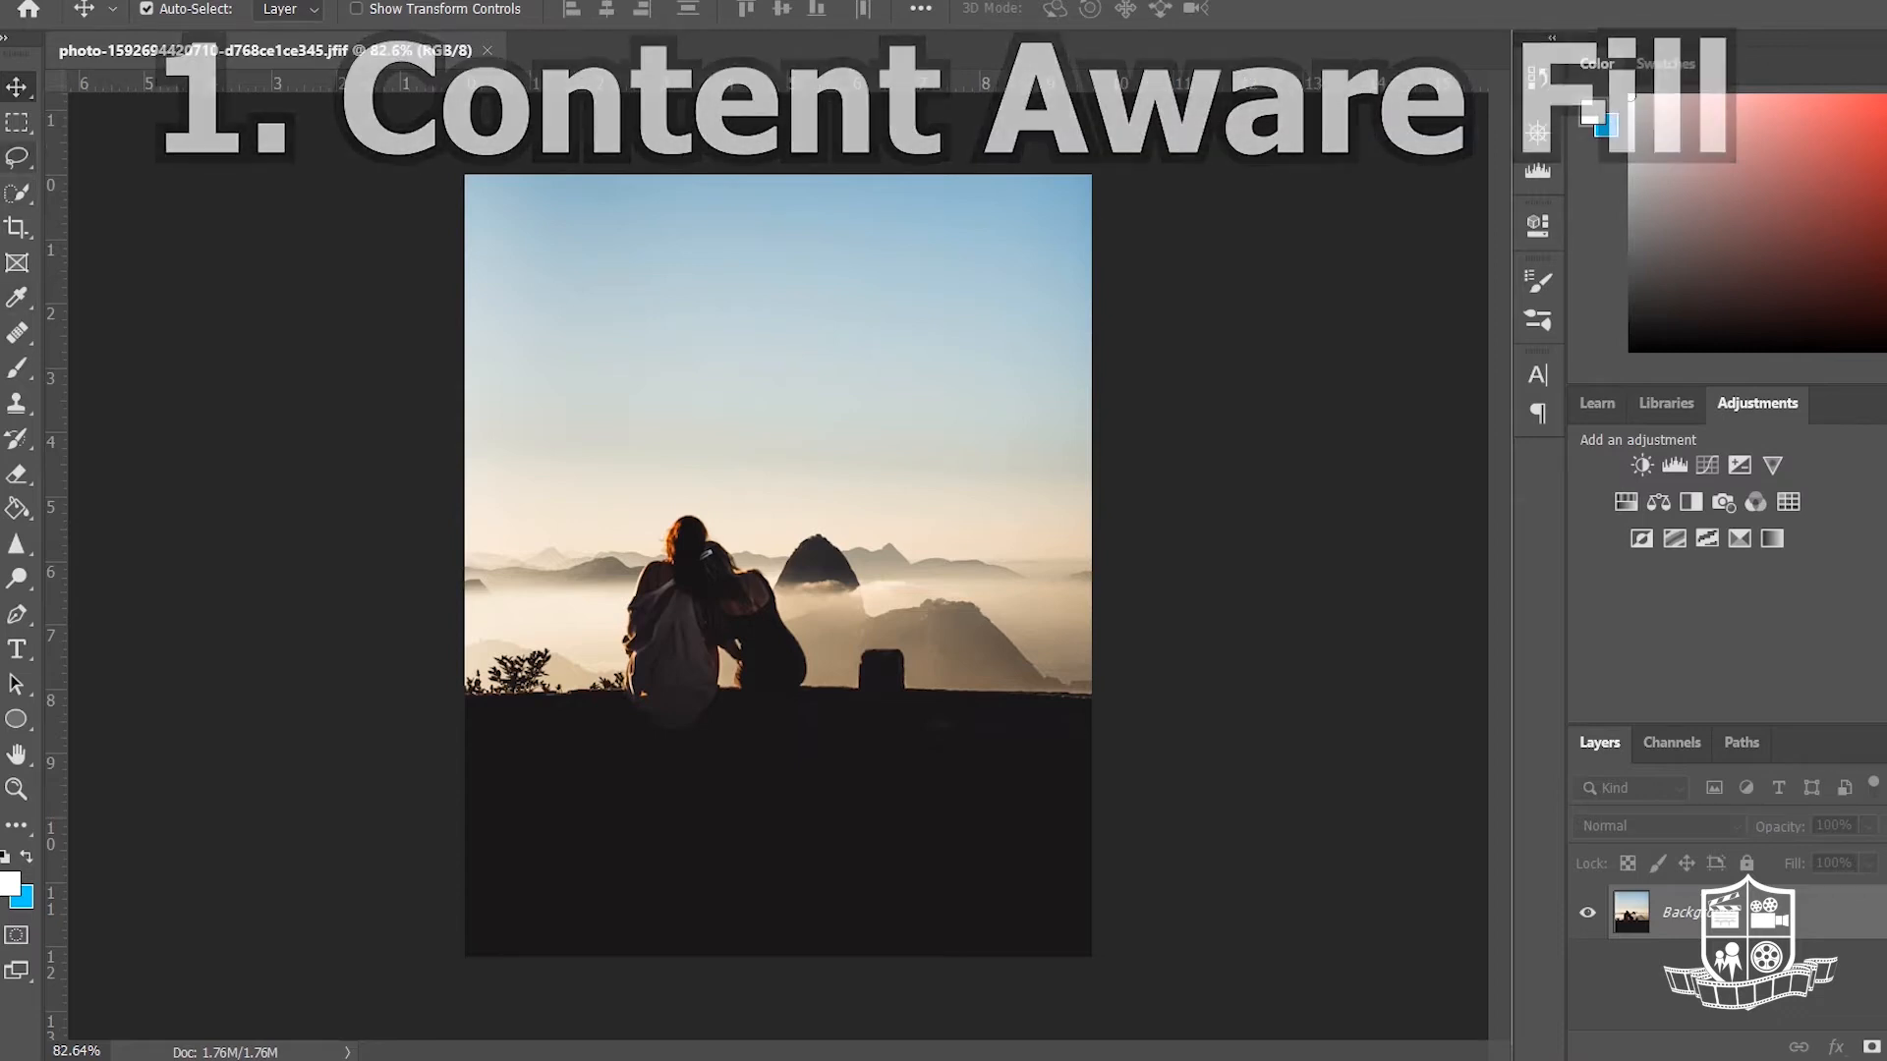
- Remove the dark stone post on the wall using a lasso selection and a Content-Aware fill in Normal mode at 100% opacity
left_click(17, 158)
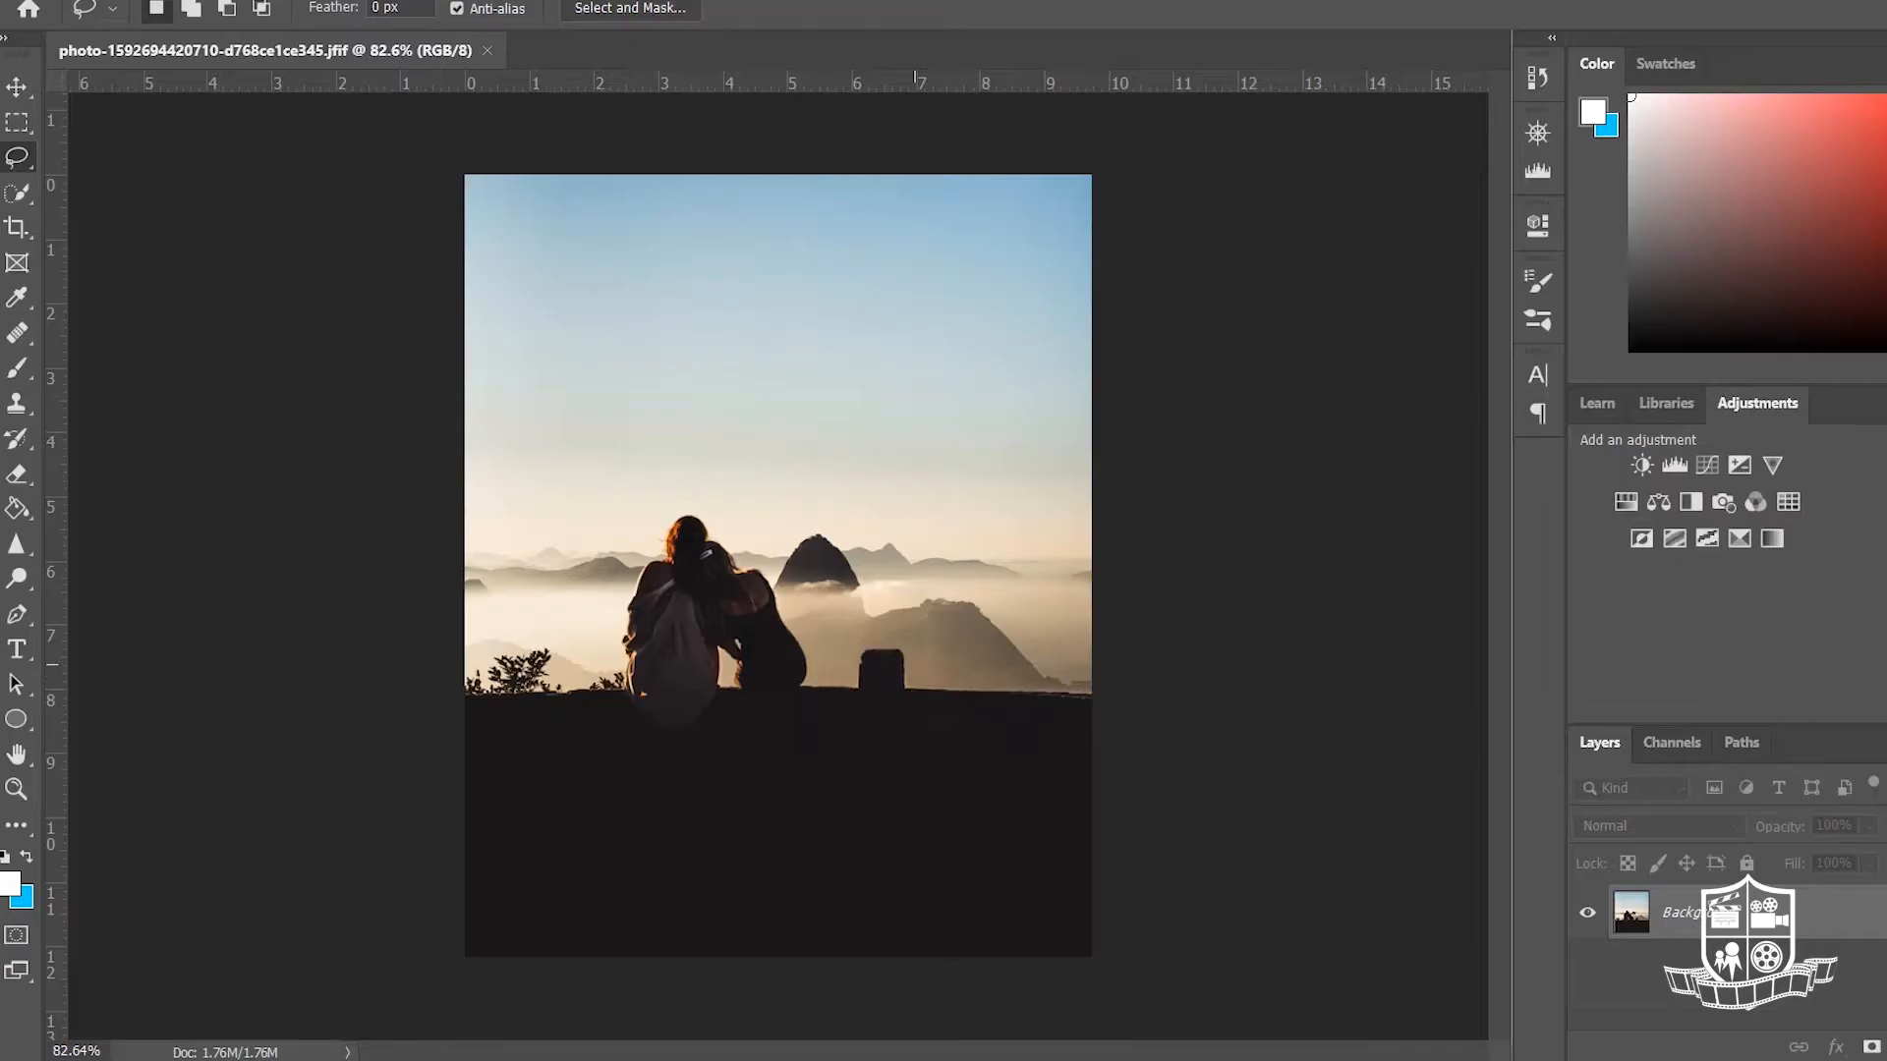
scroll(851, 671, "up", 18)
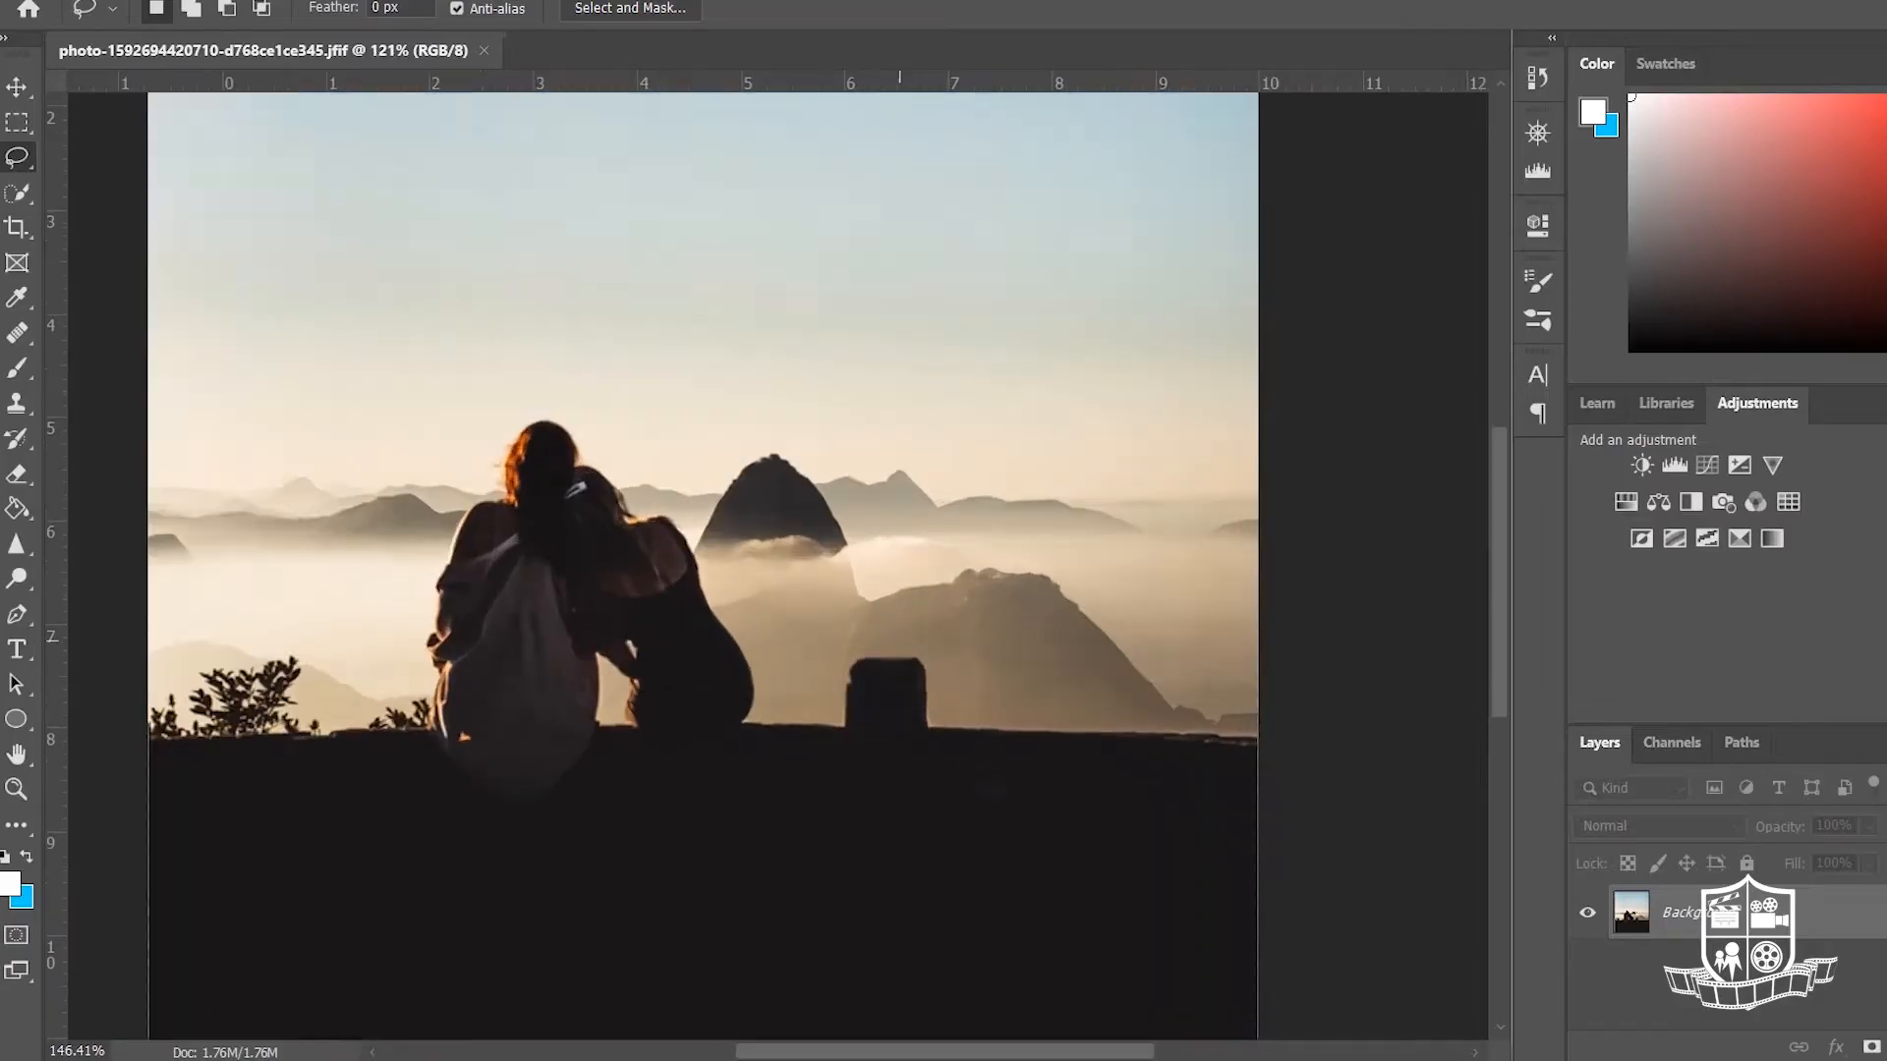
scroll(848, 671, "up", 4)
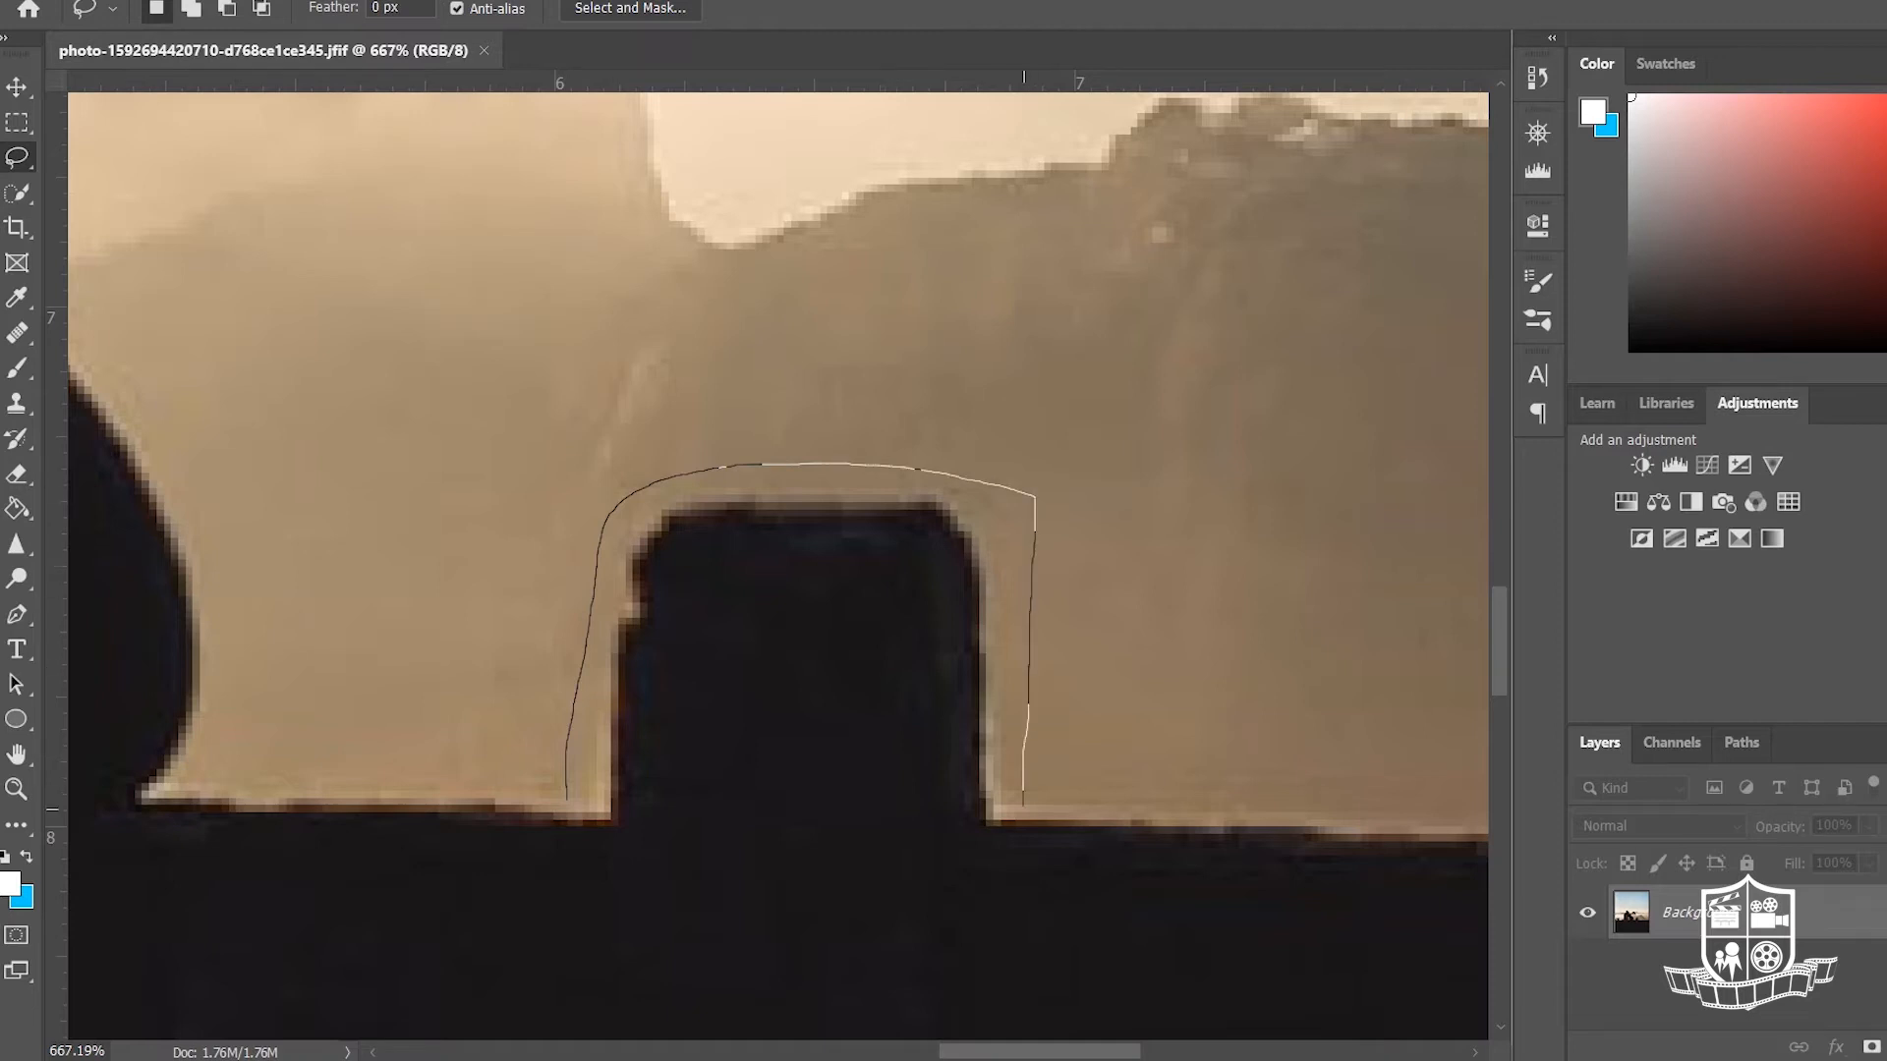
left_click_drag(636, 821, 568, 798)
right_click(829, 567)
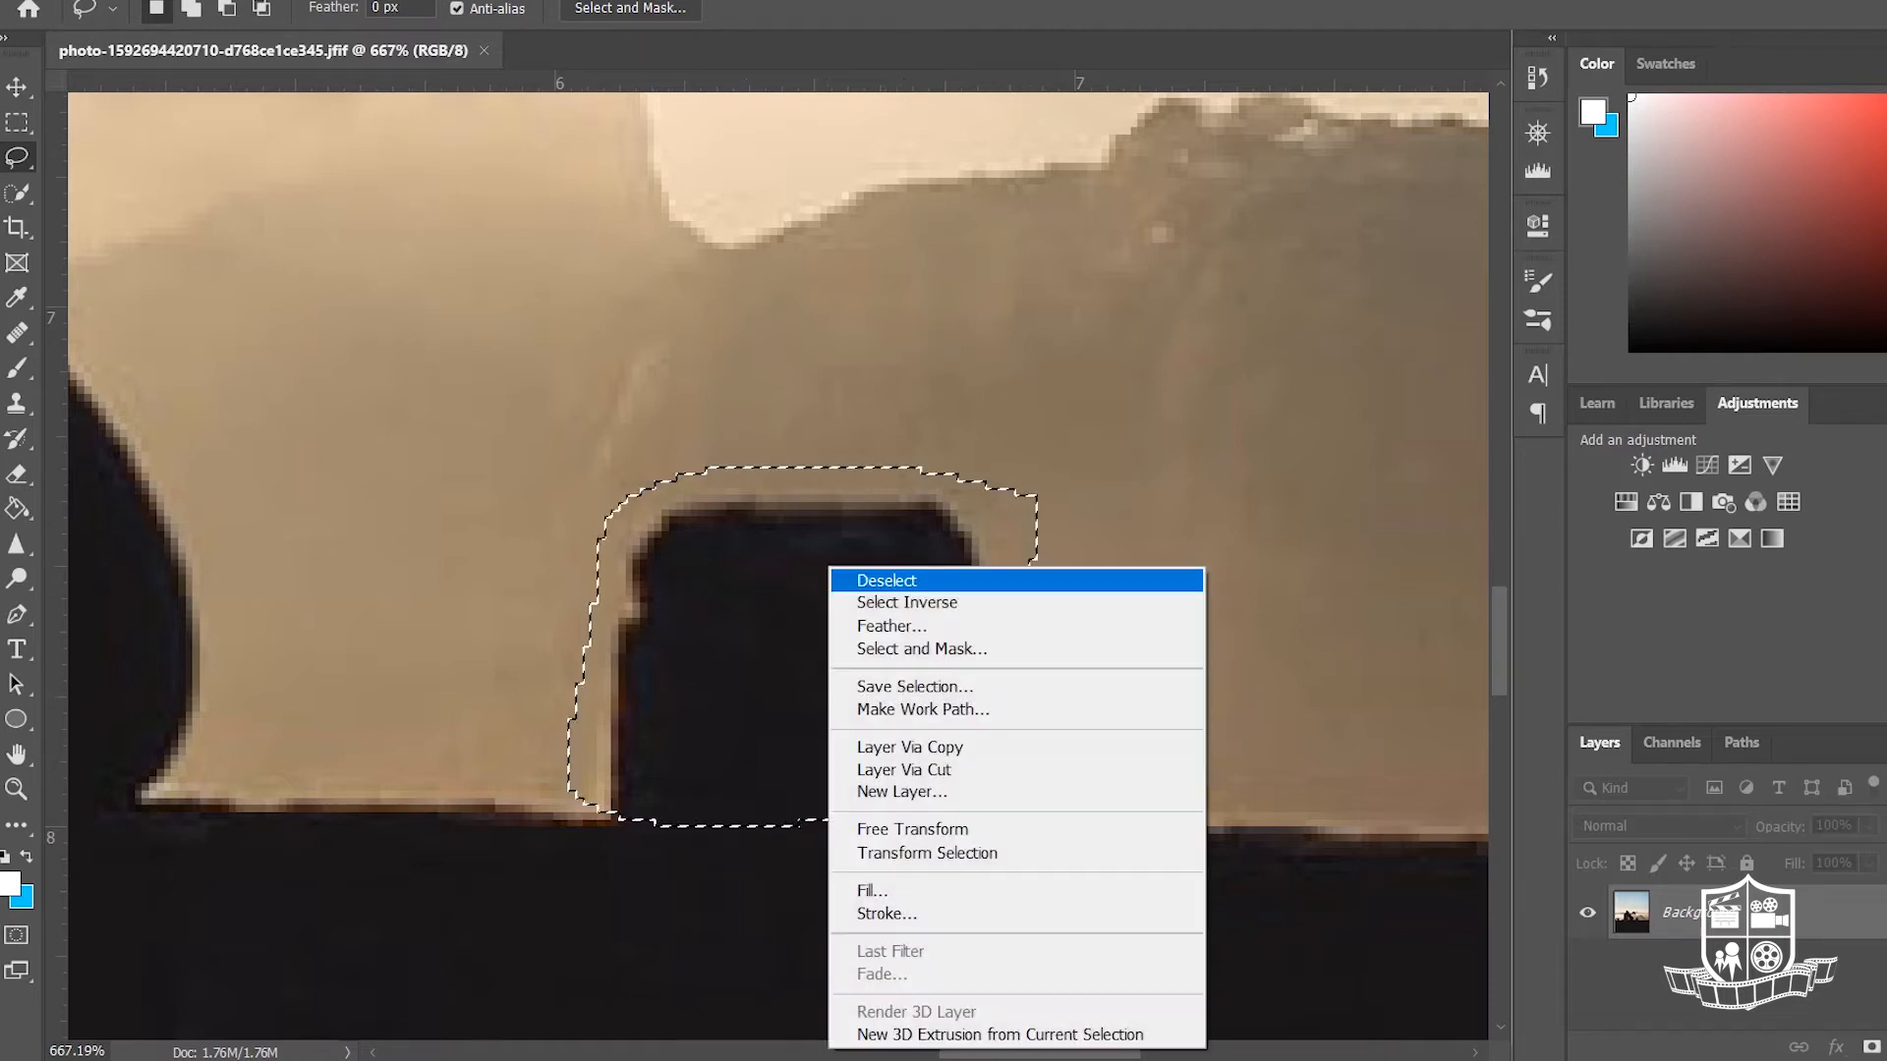
left_click(873, 891)
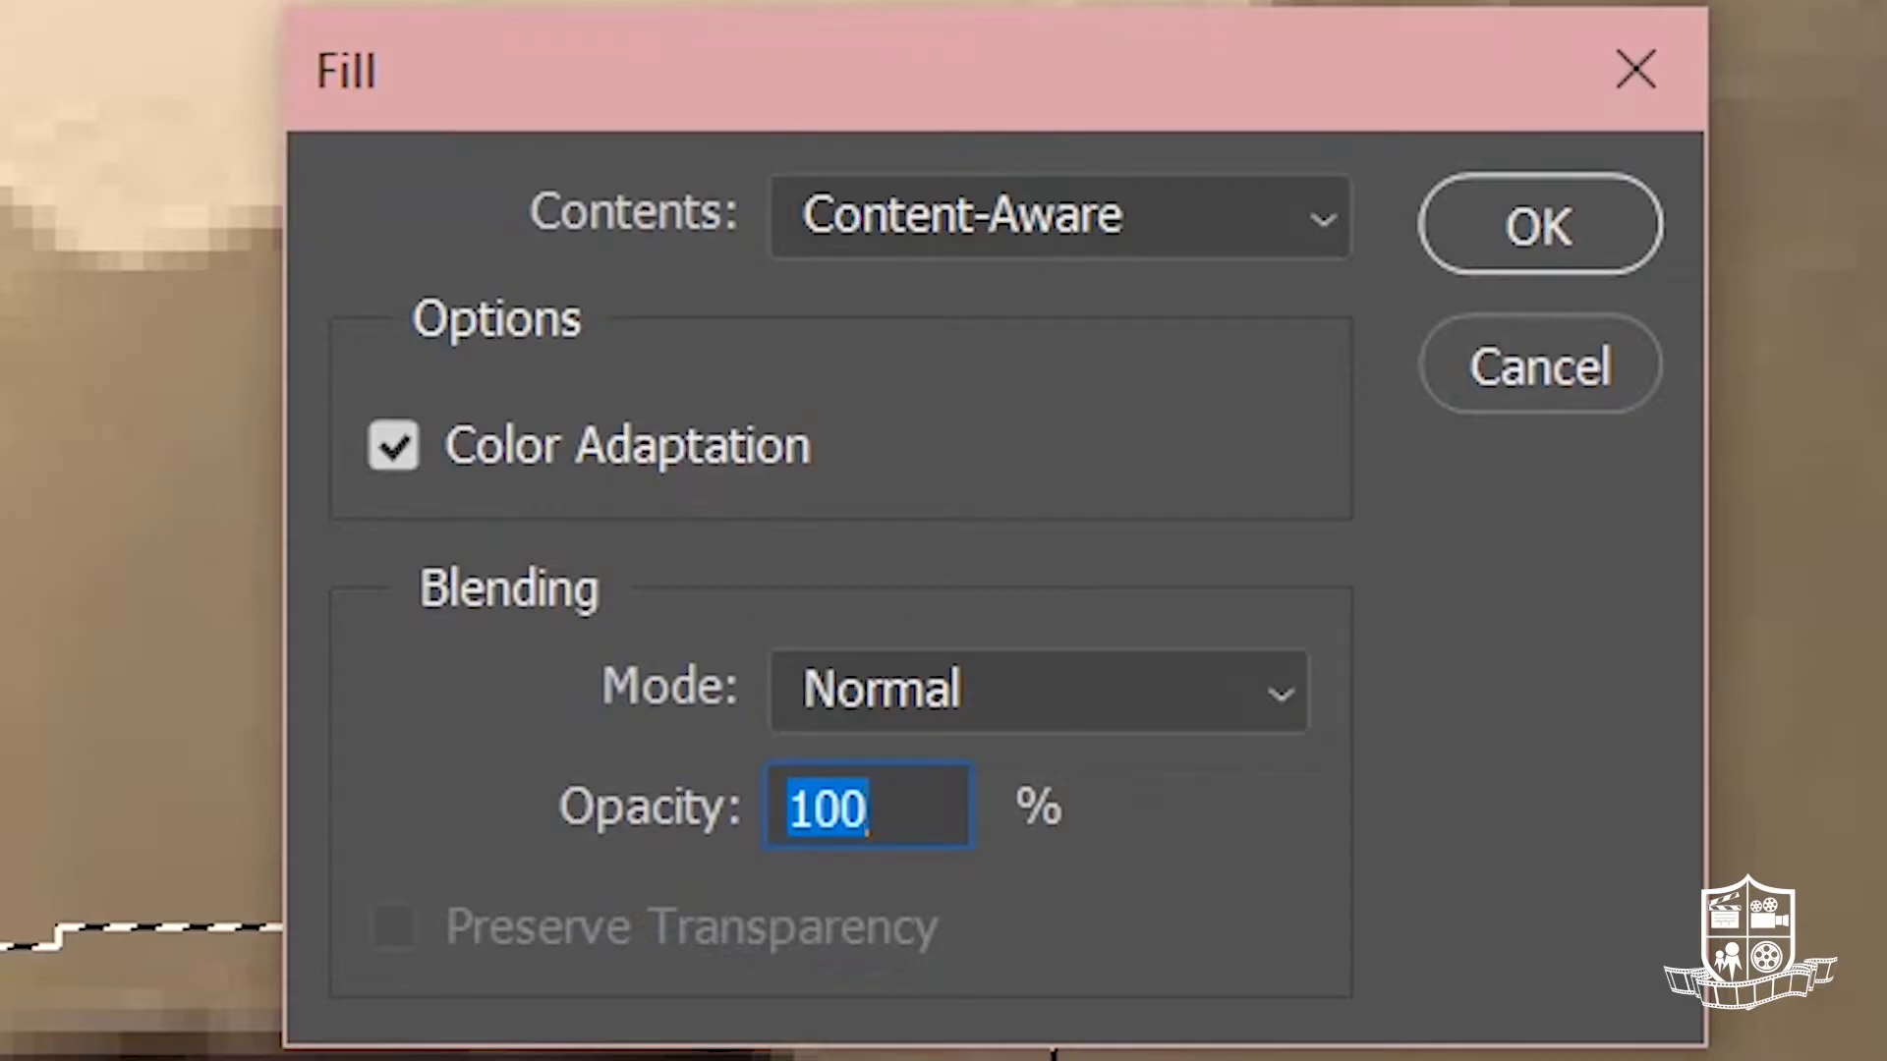
left_click(1062, 217)
left_click(943, 582)
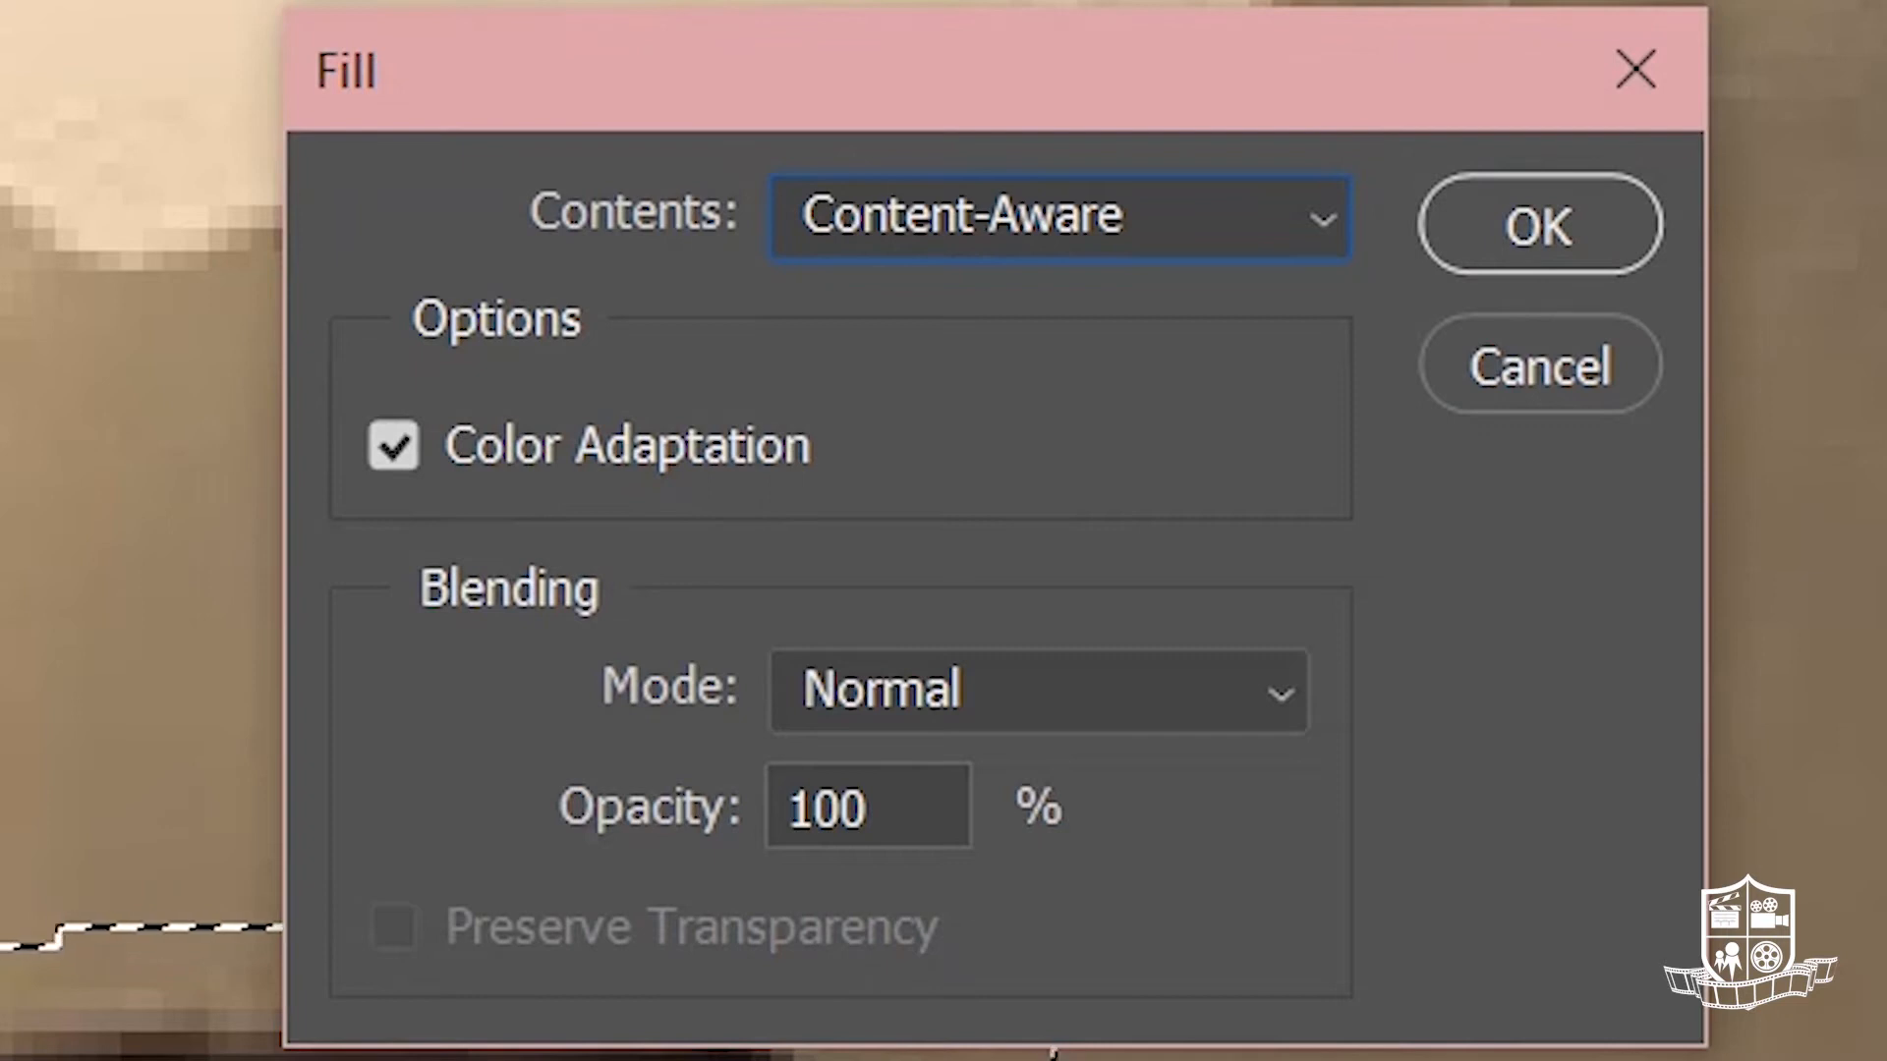
left_click(1540, 226)
key("ctrl+d")
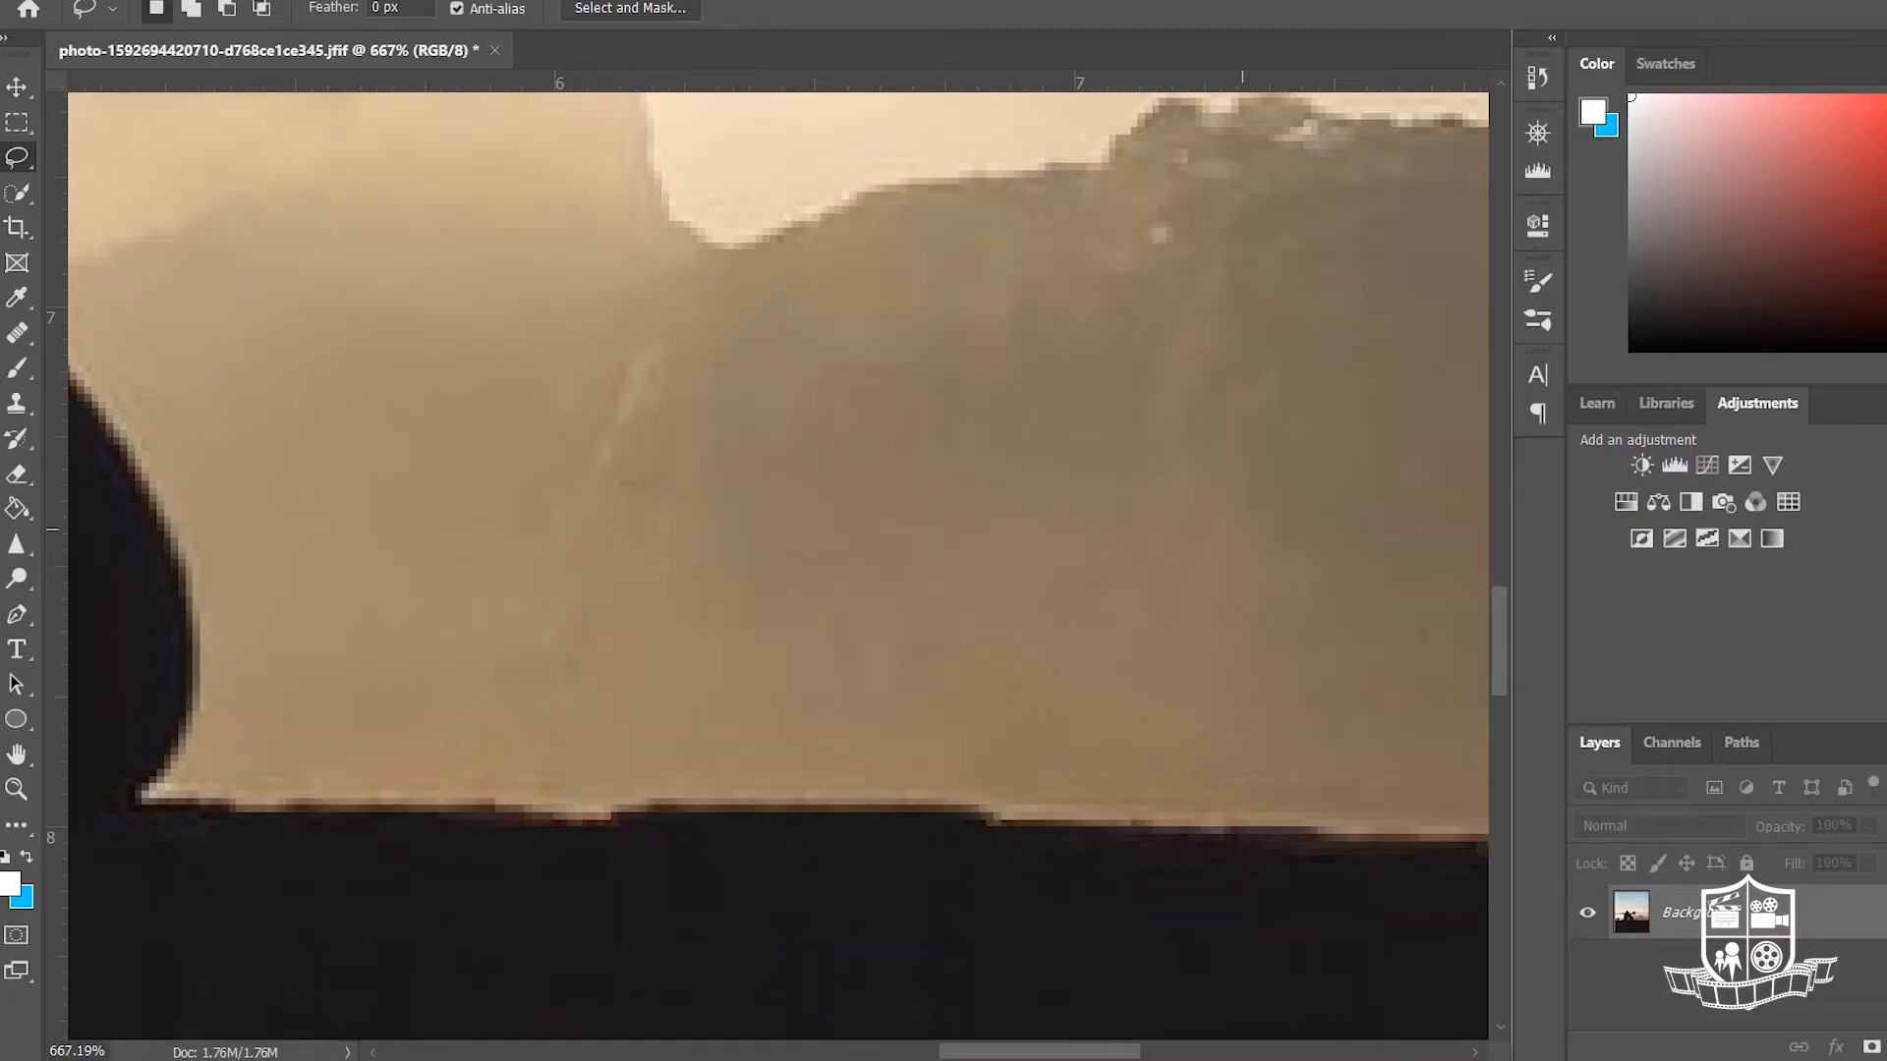
key("ctrl+0")
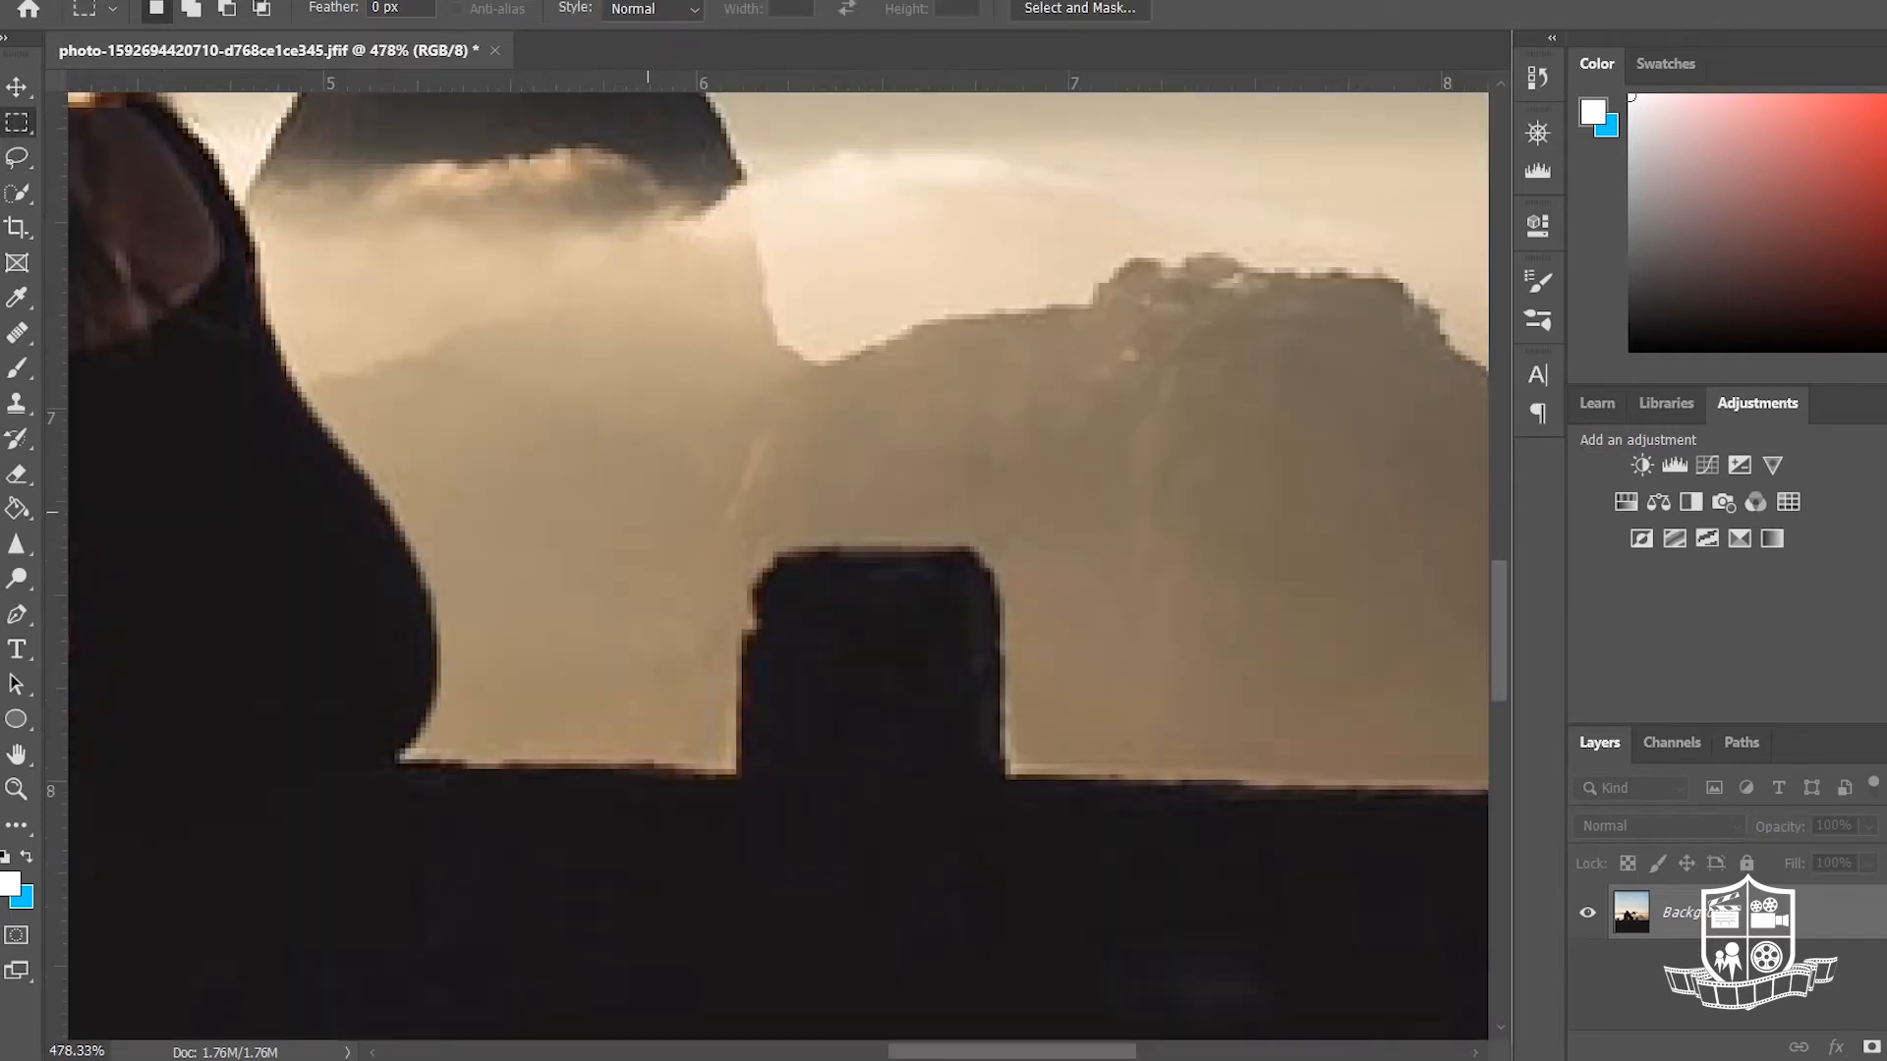
- Remove the stone post using a rectangular selection around it and a Content-Aware fill with Color Adaptation, and clear the selection
left_click_drag(726, 522, 1022, 774)
right_click(921, 193)
left_click(946, 522)
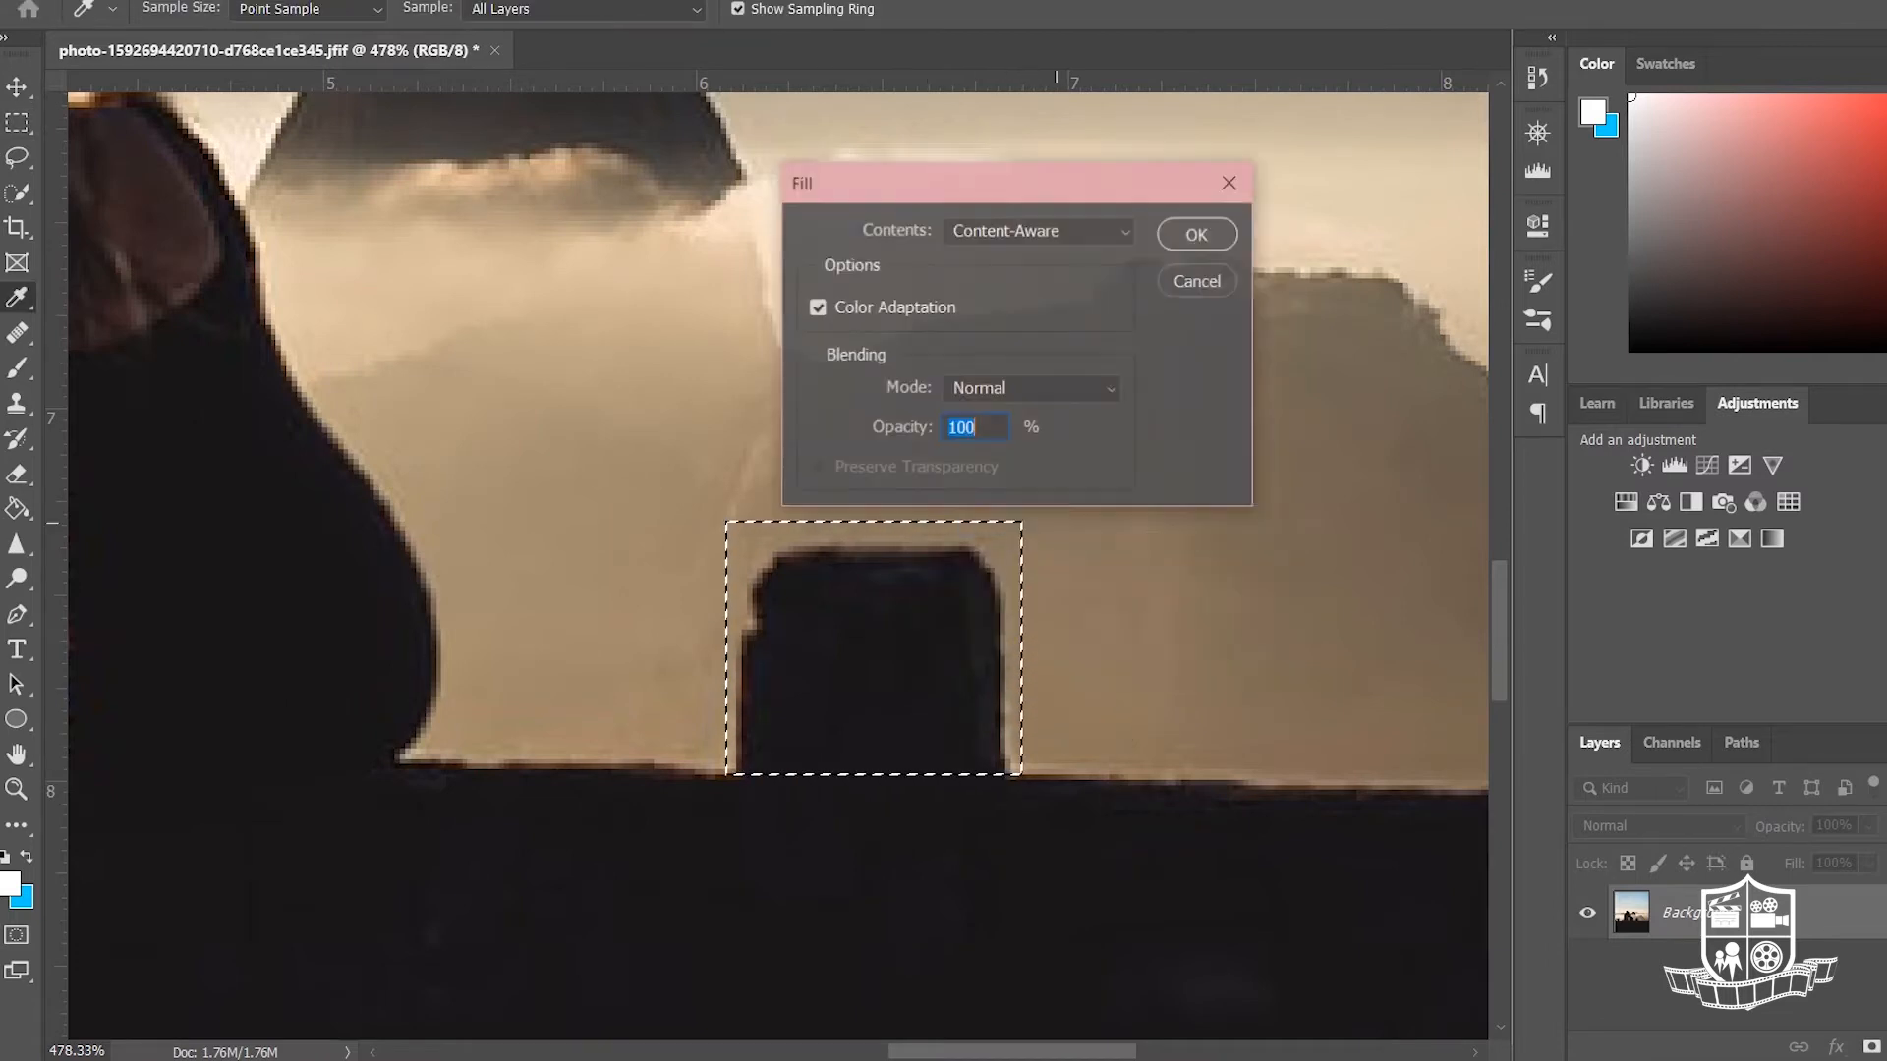
left_click(1198, 234)
key("ctrl+d")
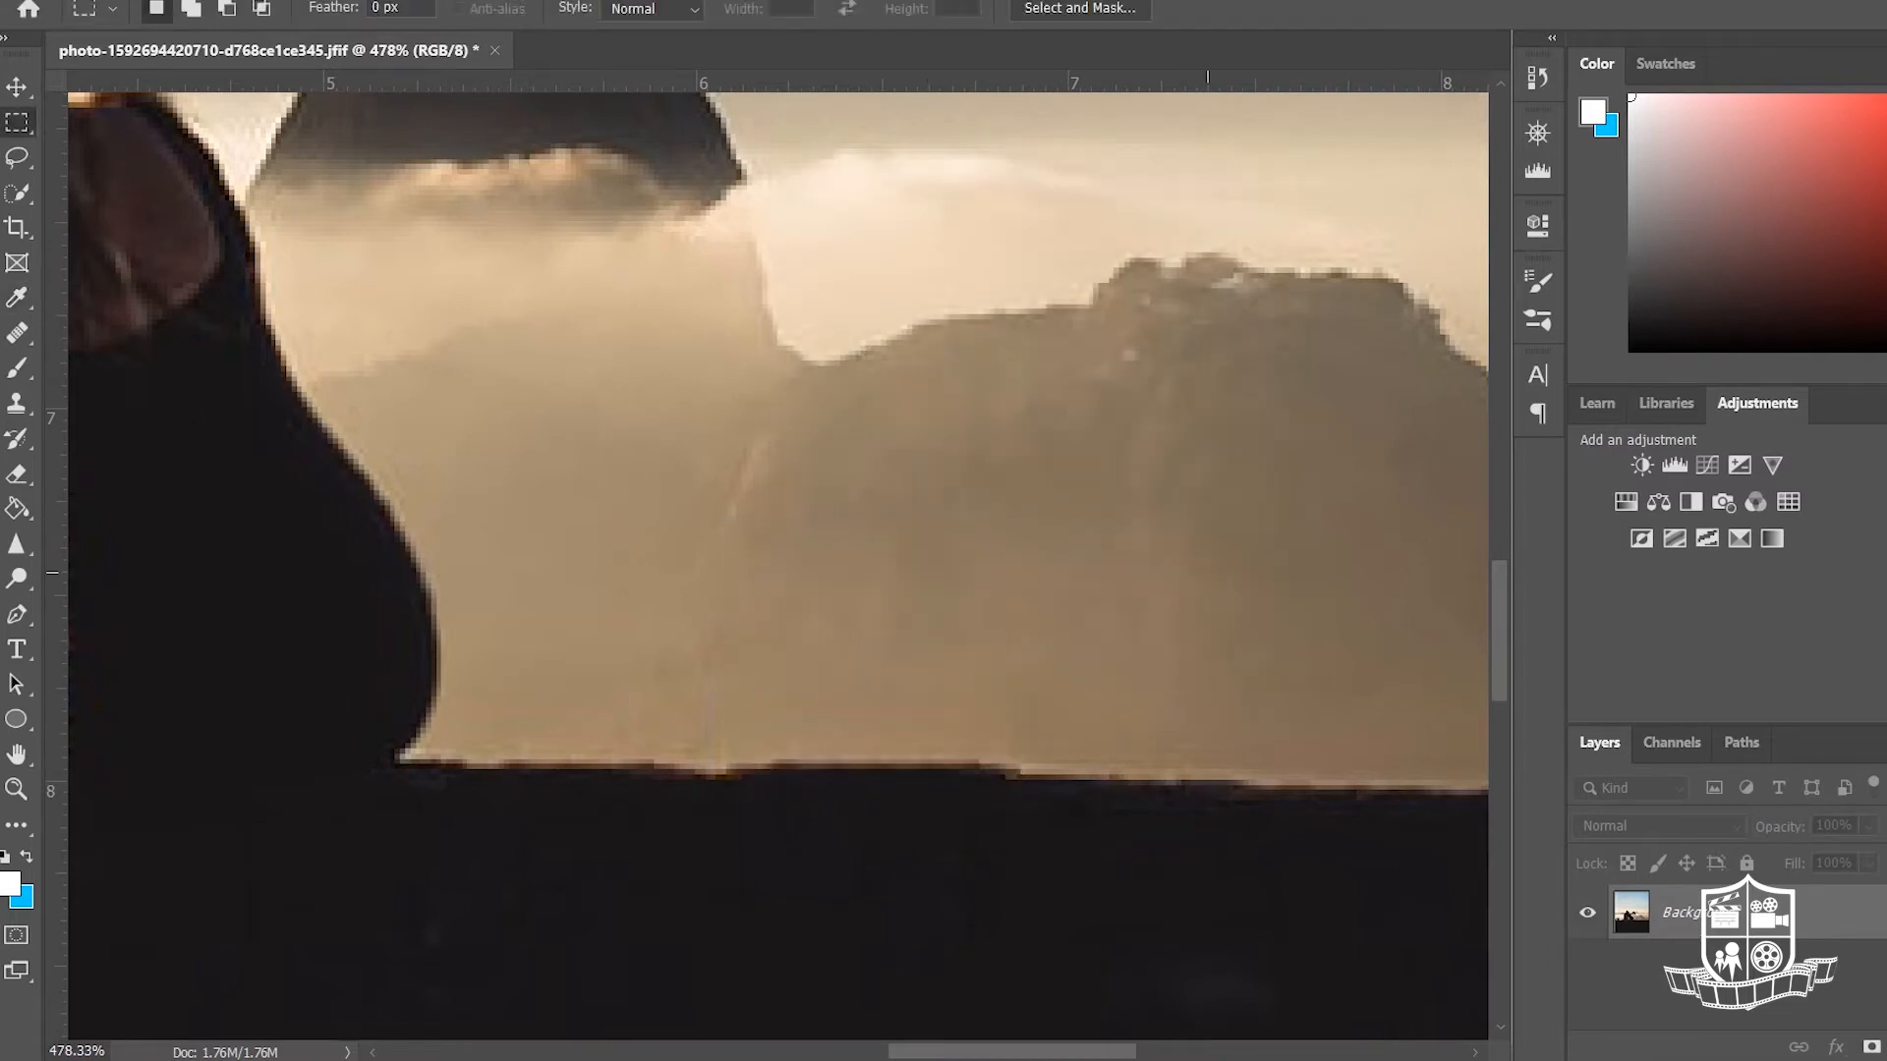
scroll(1206, 573, "down", 3)
key("ctrl+0")
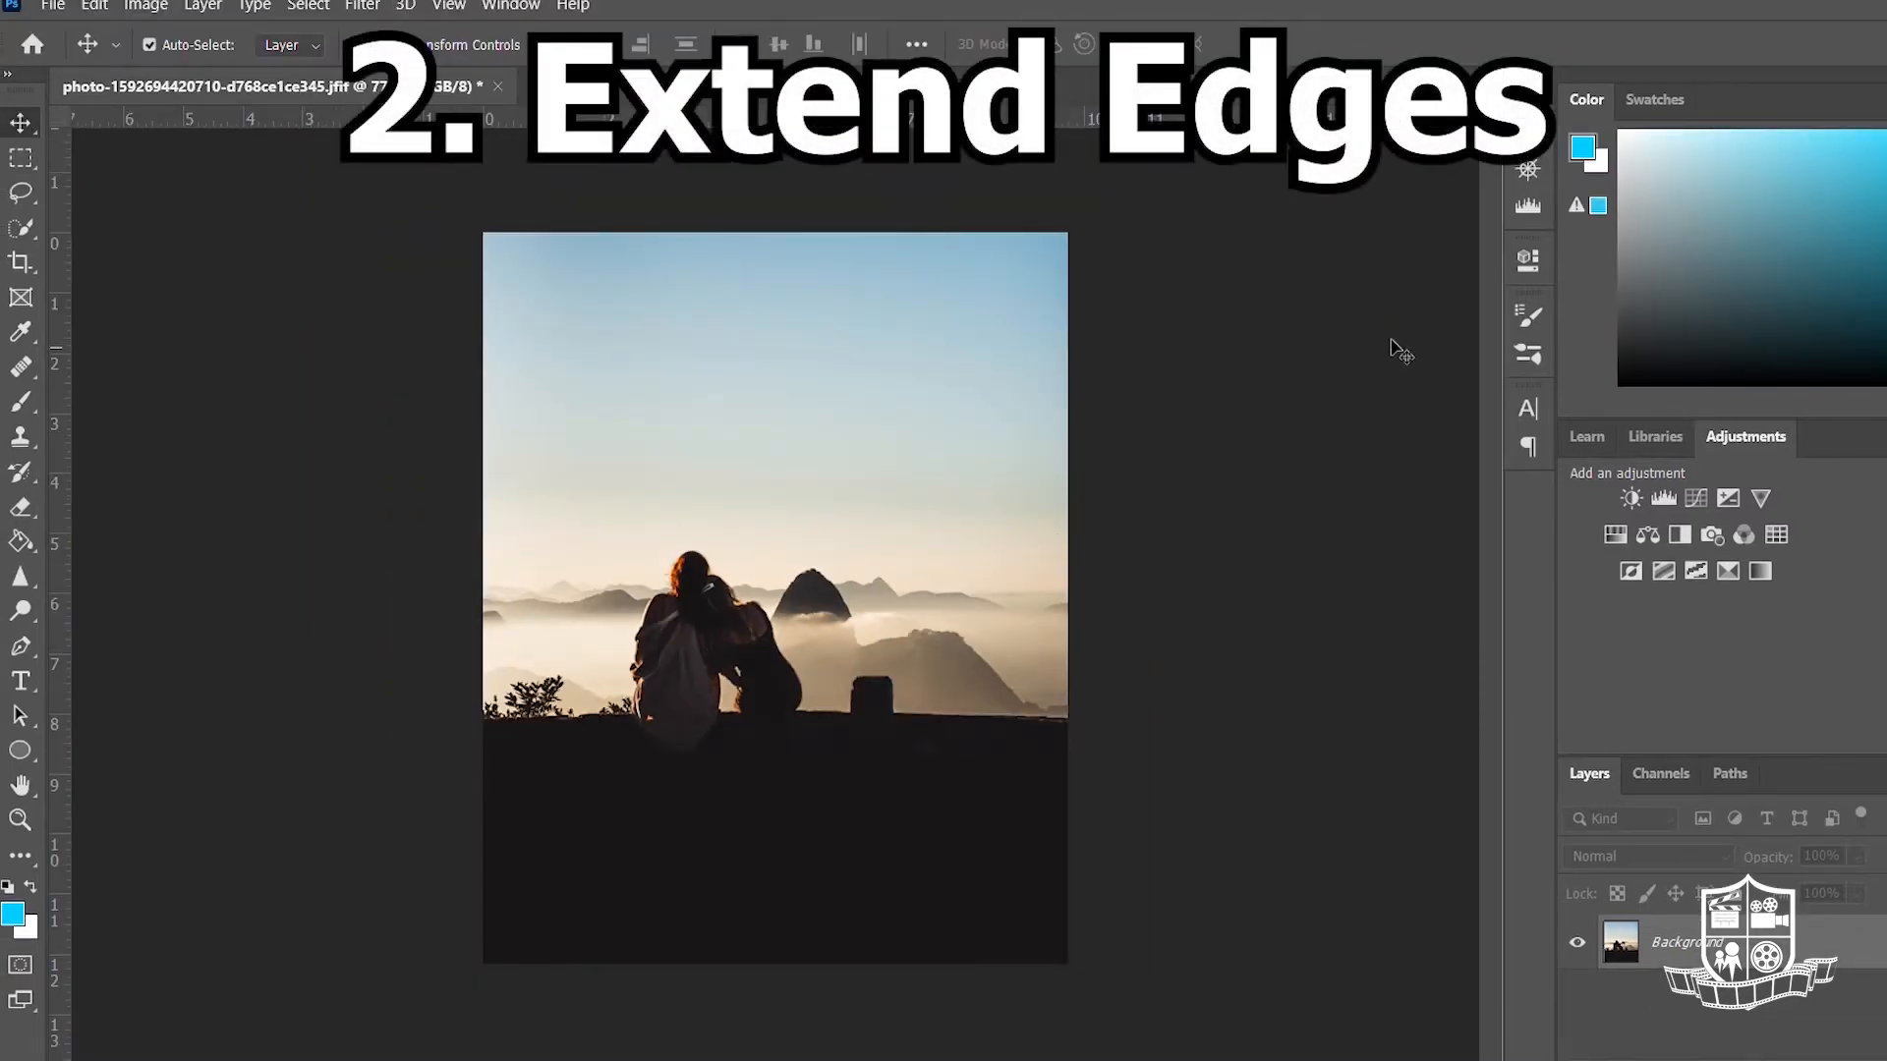
- Extend the canvas beyond the photo's left and right edges with the Crop tool
left_click(21, 259)
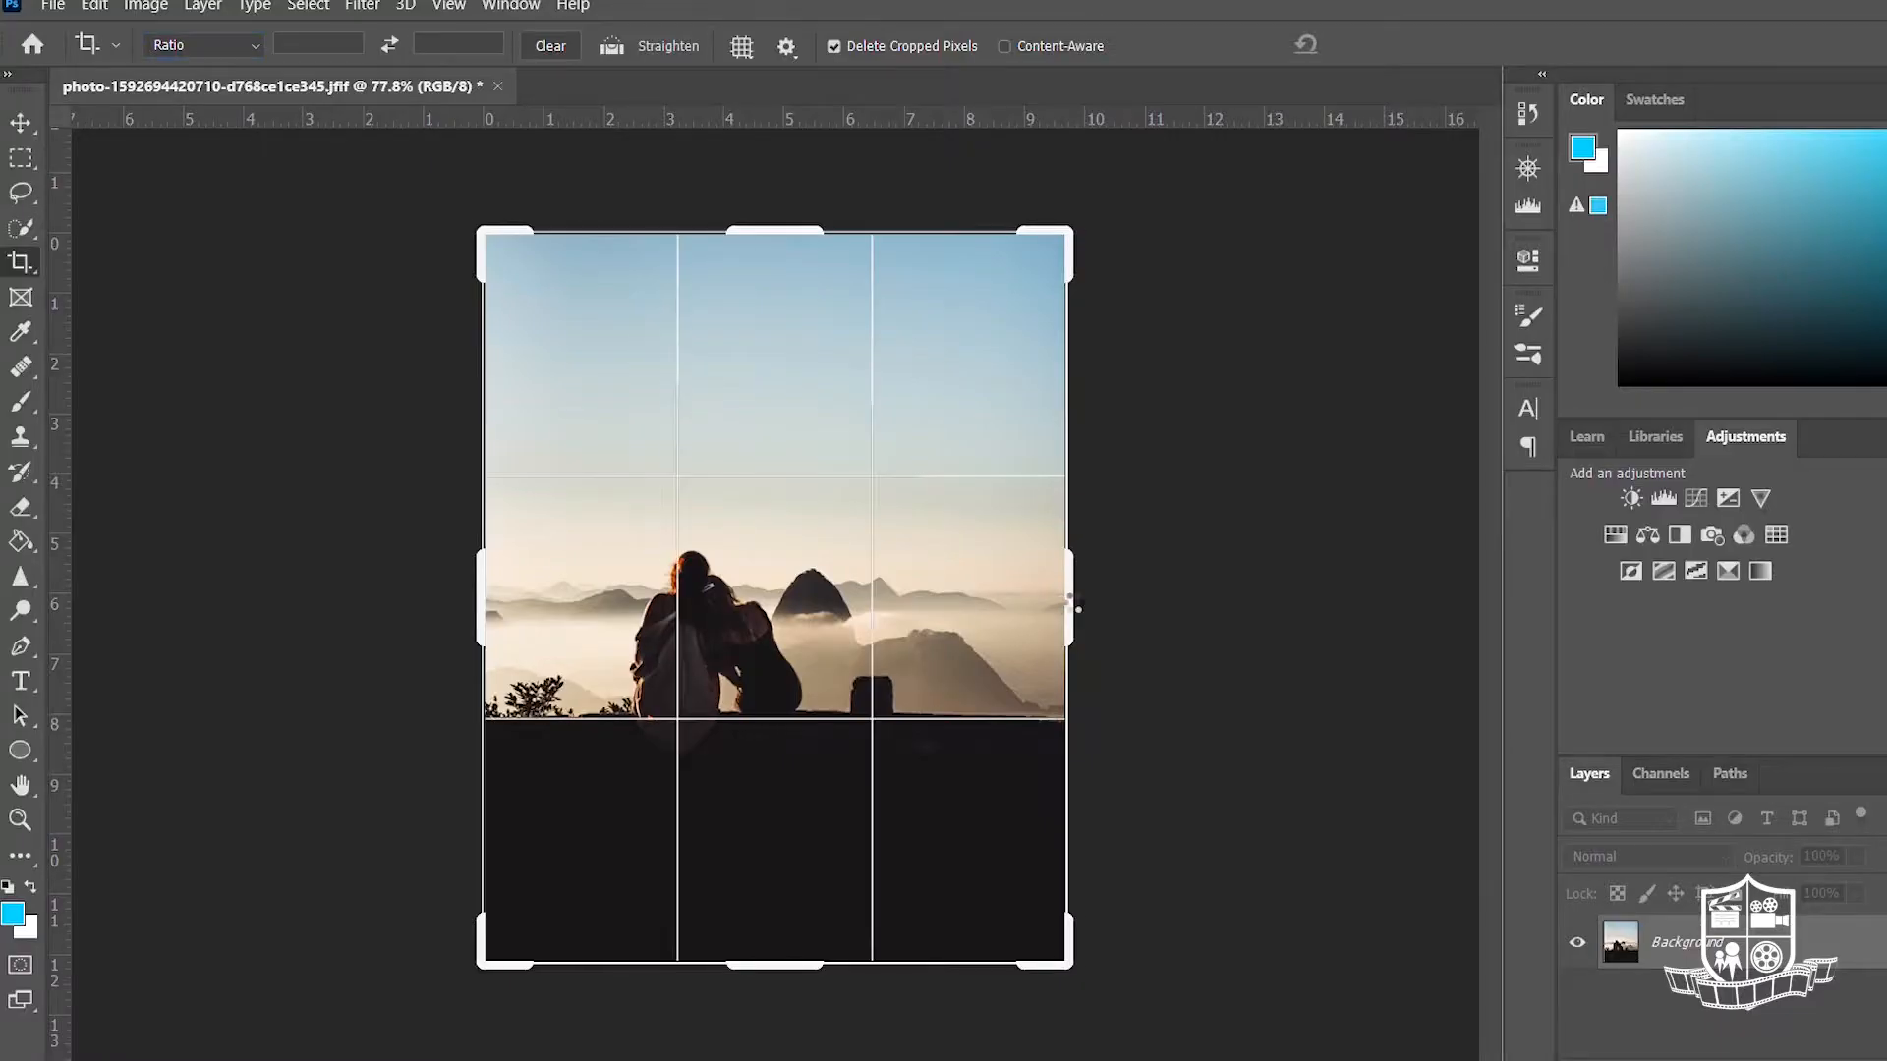
left_click_drag(1064, 600, 1122, 602)
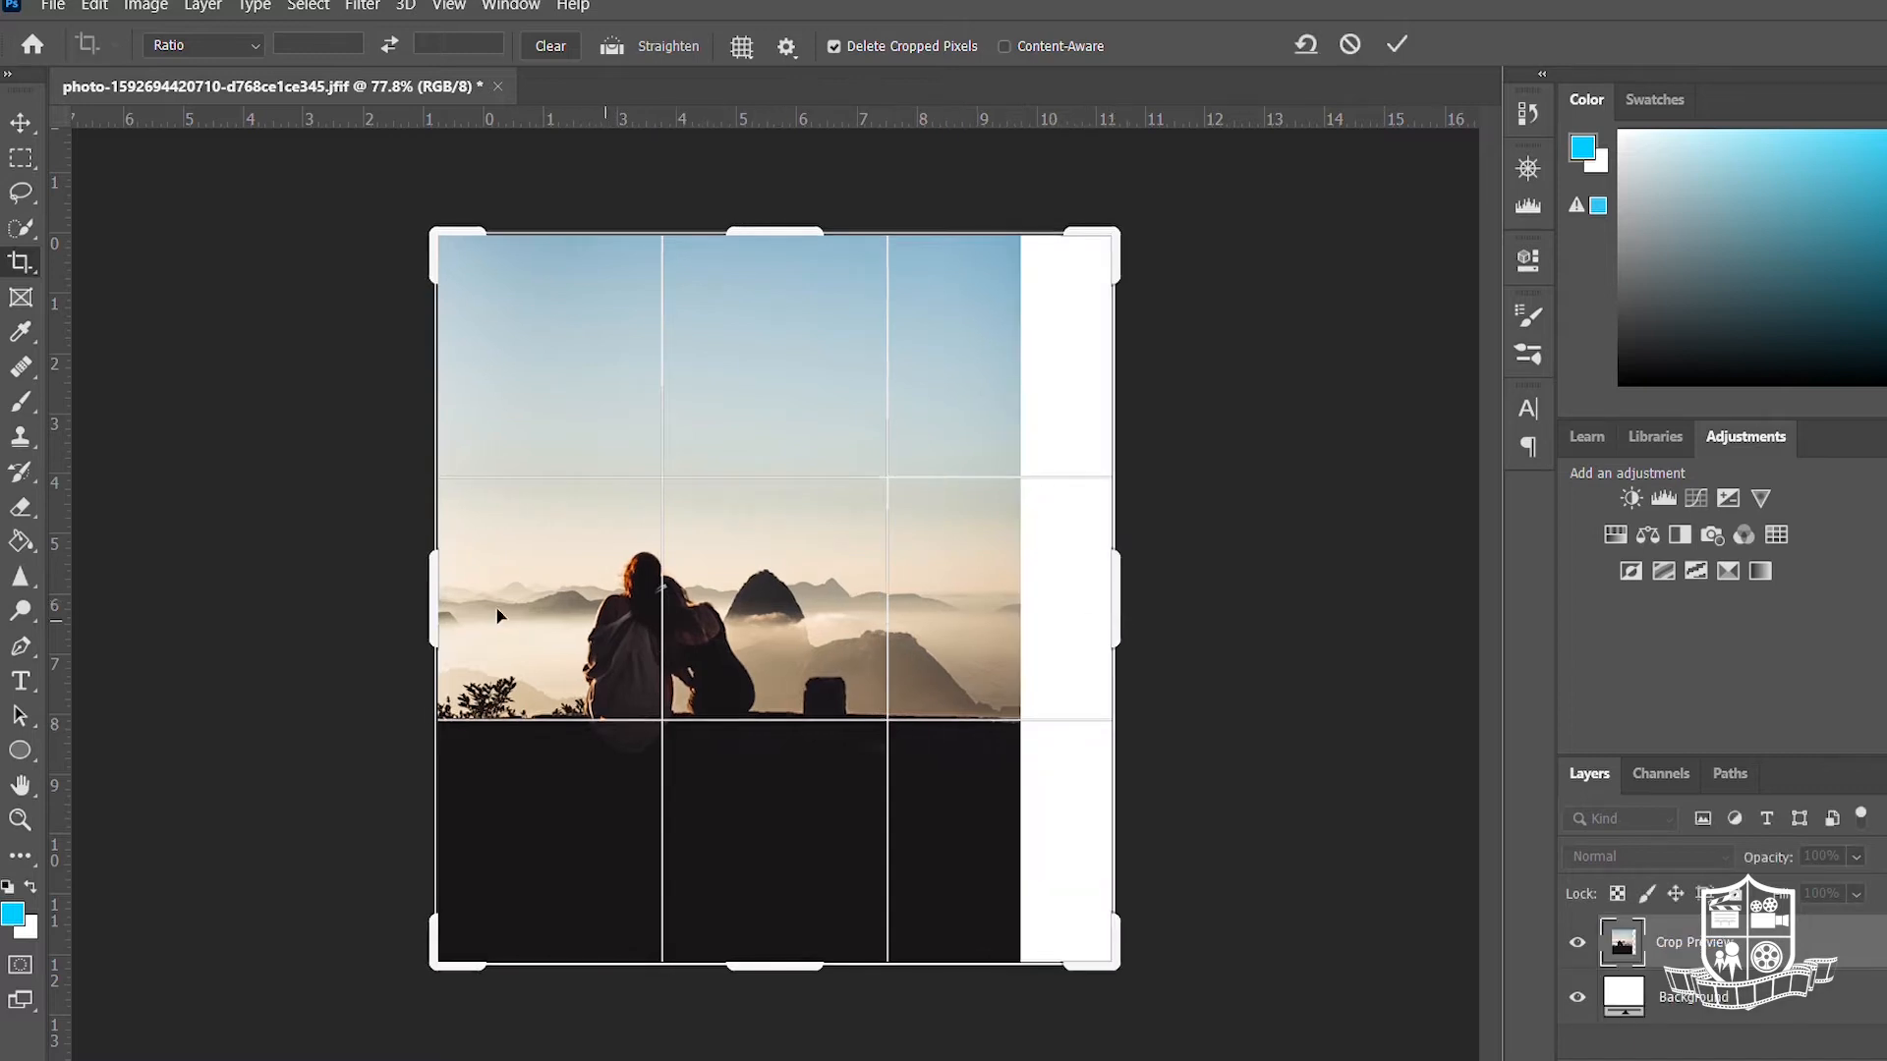
left_click_drag(439, 606, 371, 603)
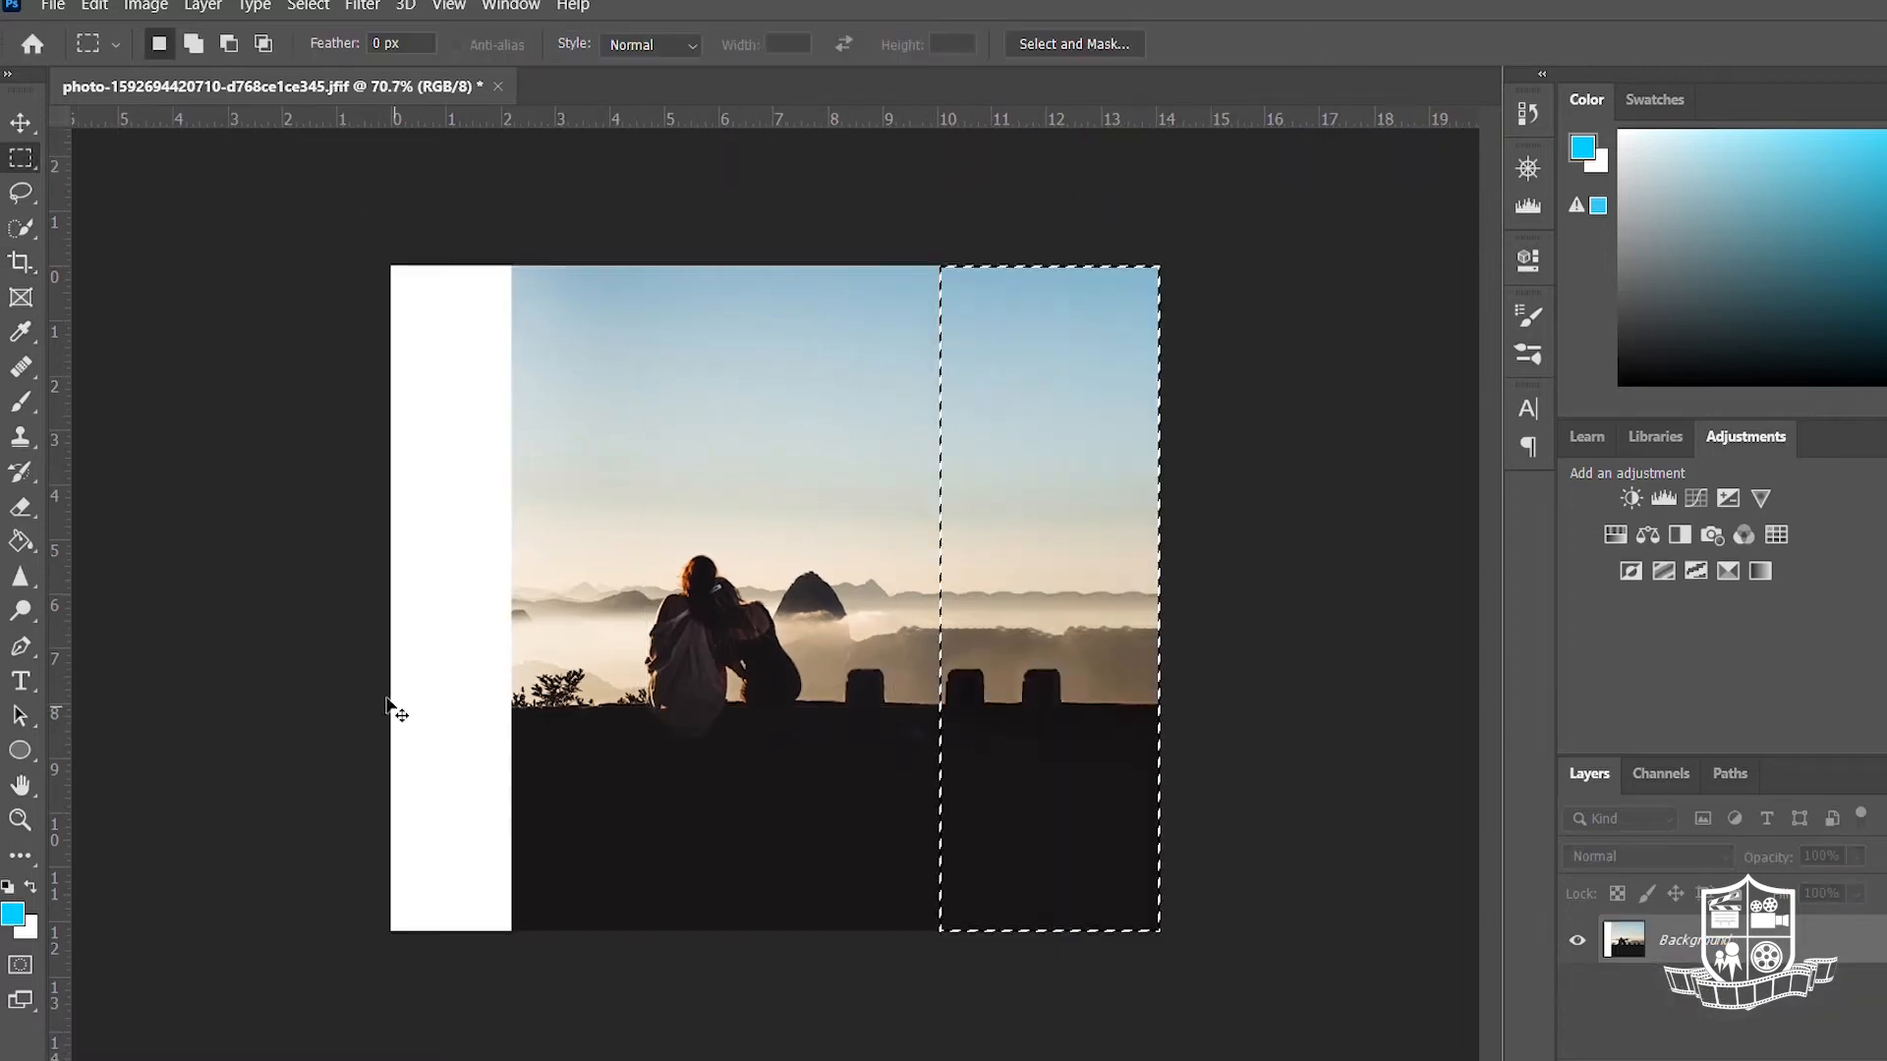
- Undo the fill on the photo's right-hand strip and stretch the selected strip to about 217% width with Free Transform, covering the blank area
key("ctrl+z")
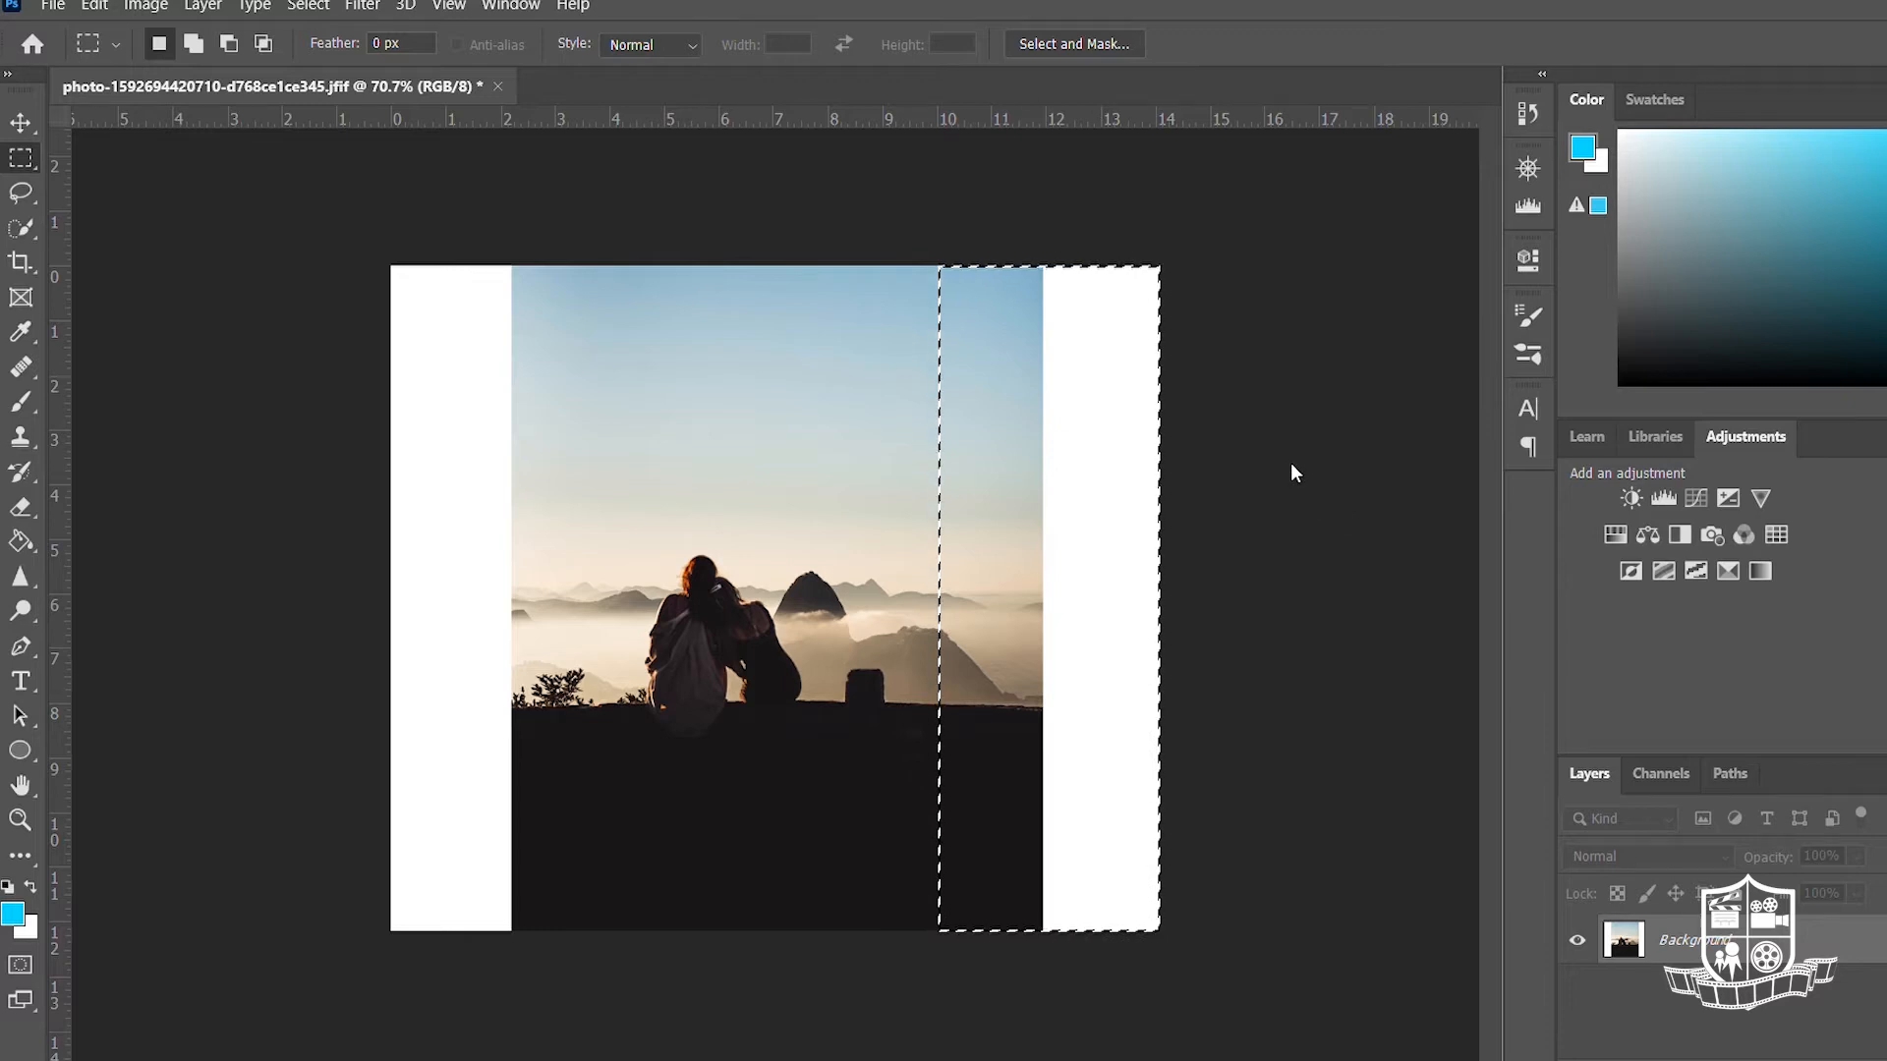
key("ctrl+t")
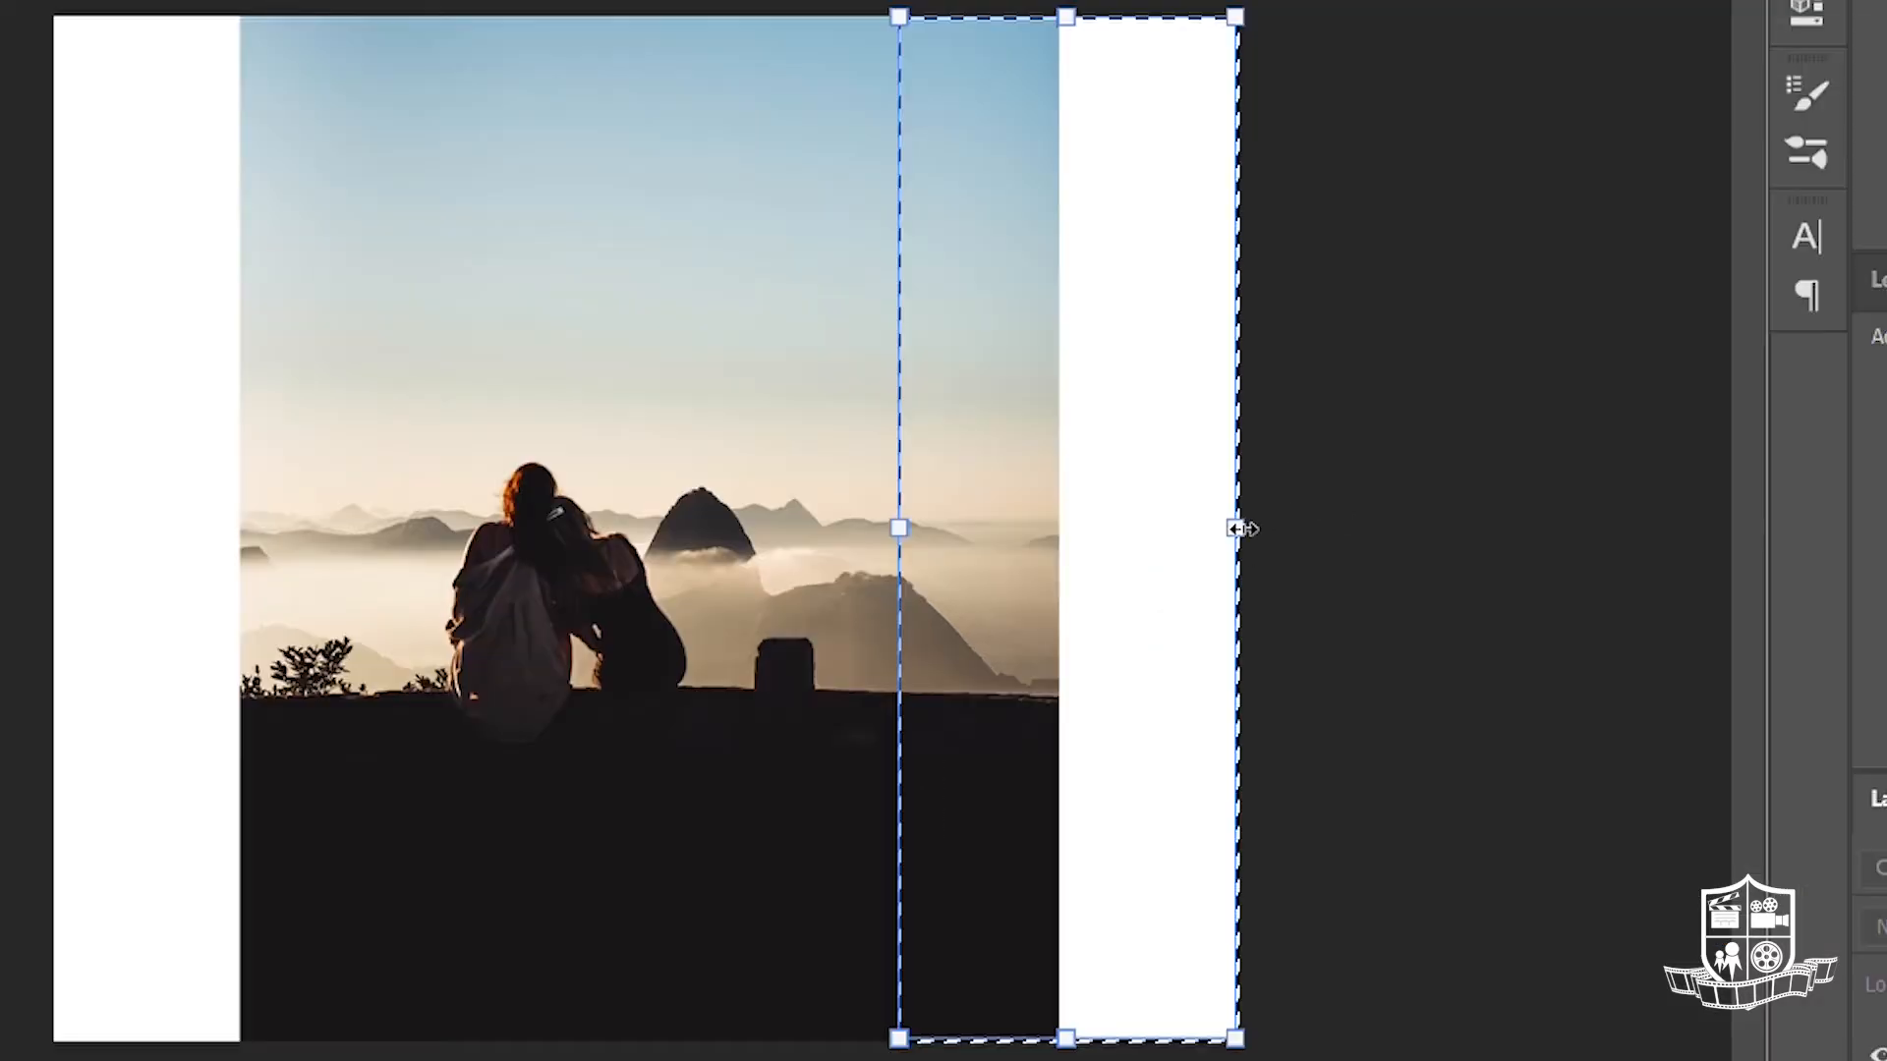
left_click_drag(1258, 529, 1636, 501)
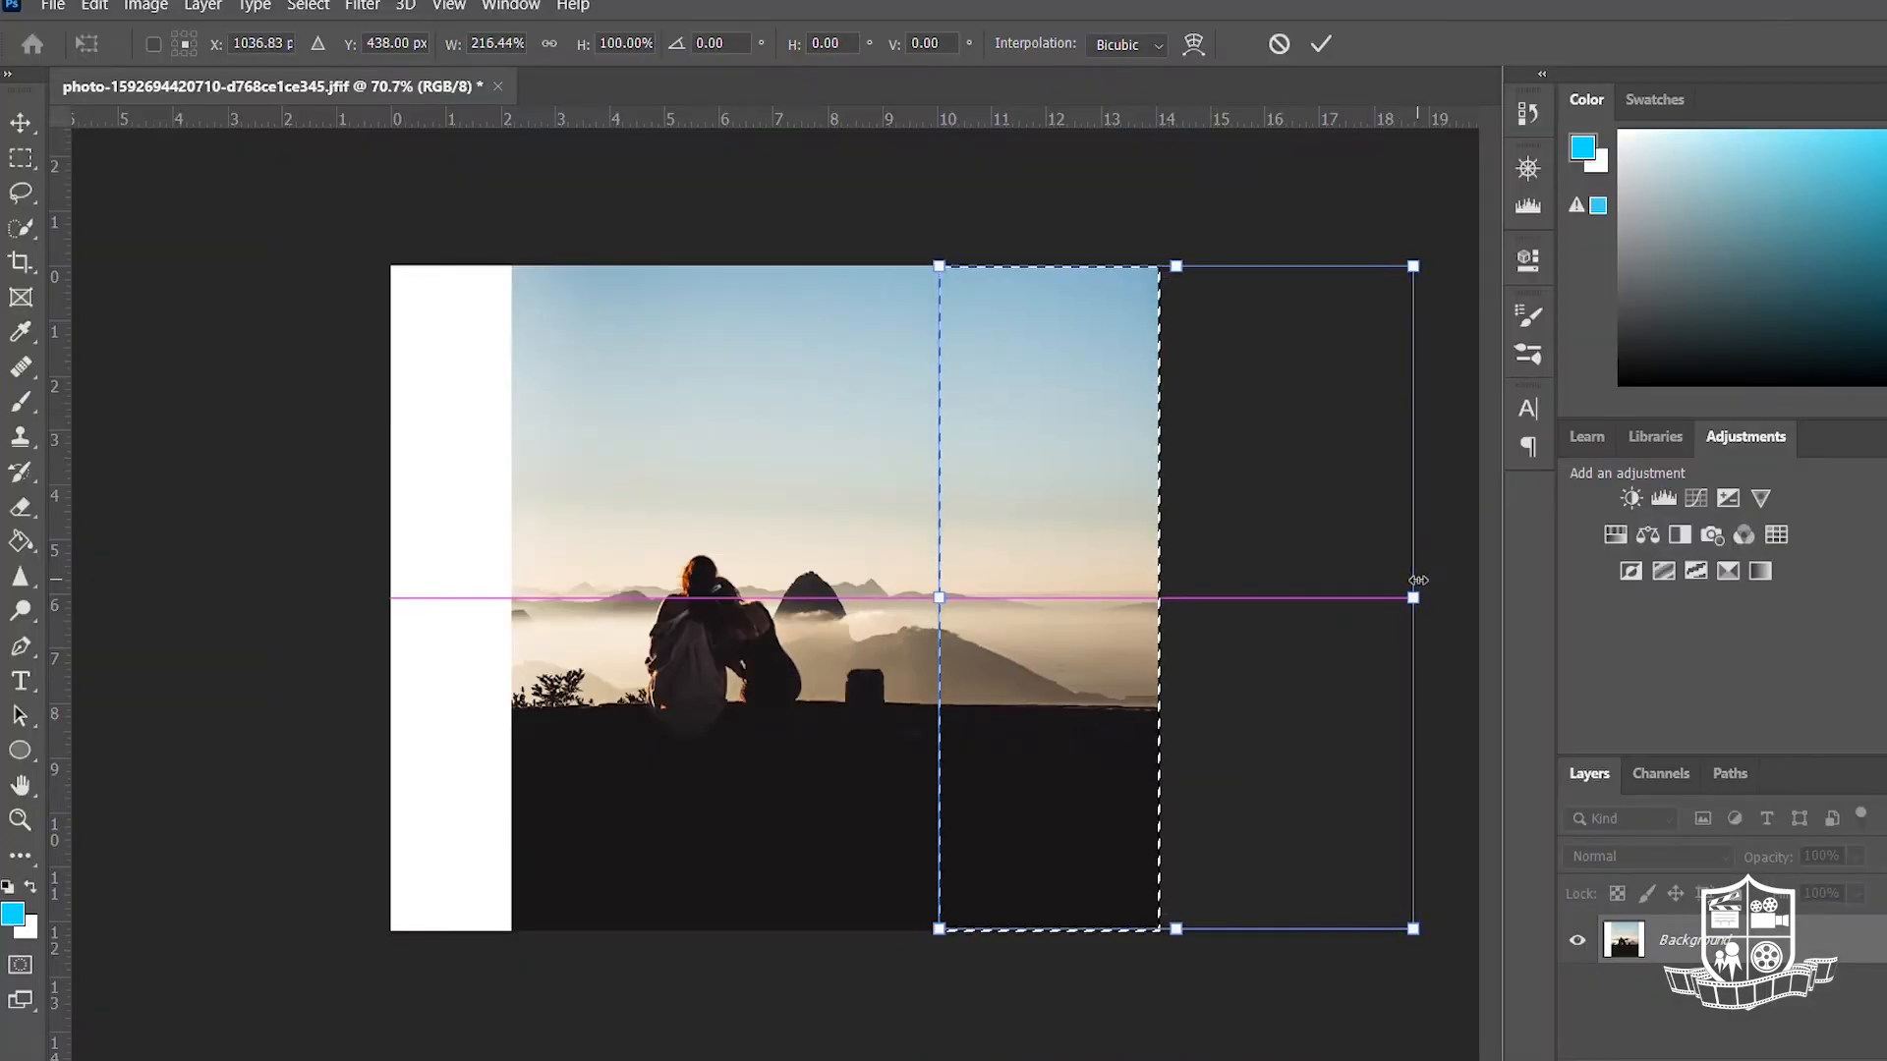
left_click_drag(1418, 580, 1421, 580)
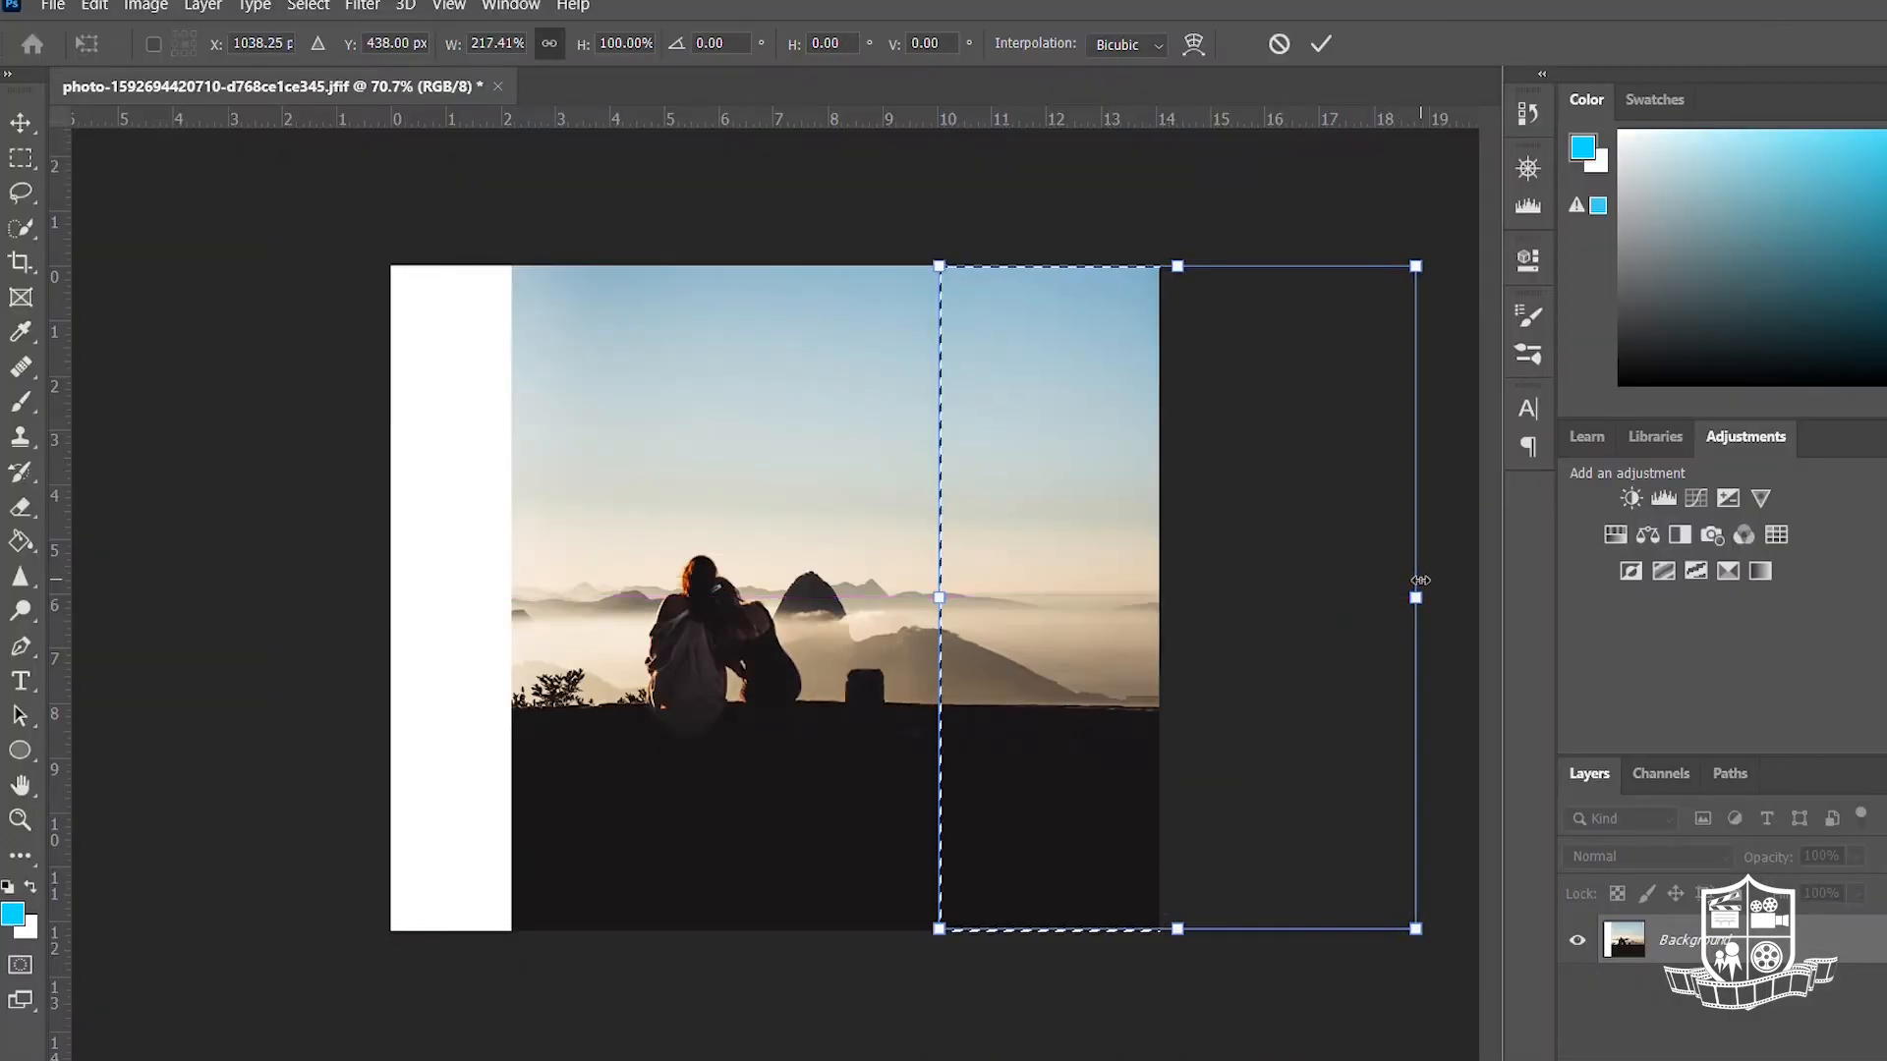
left_click(1314, 44)
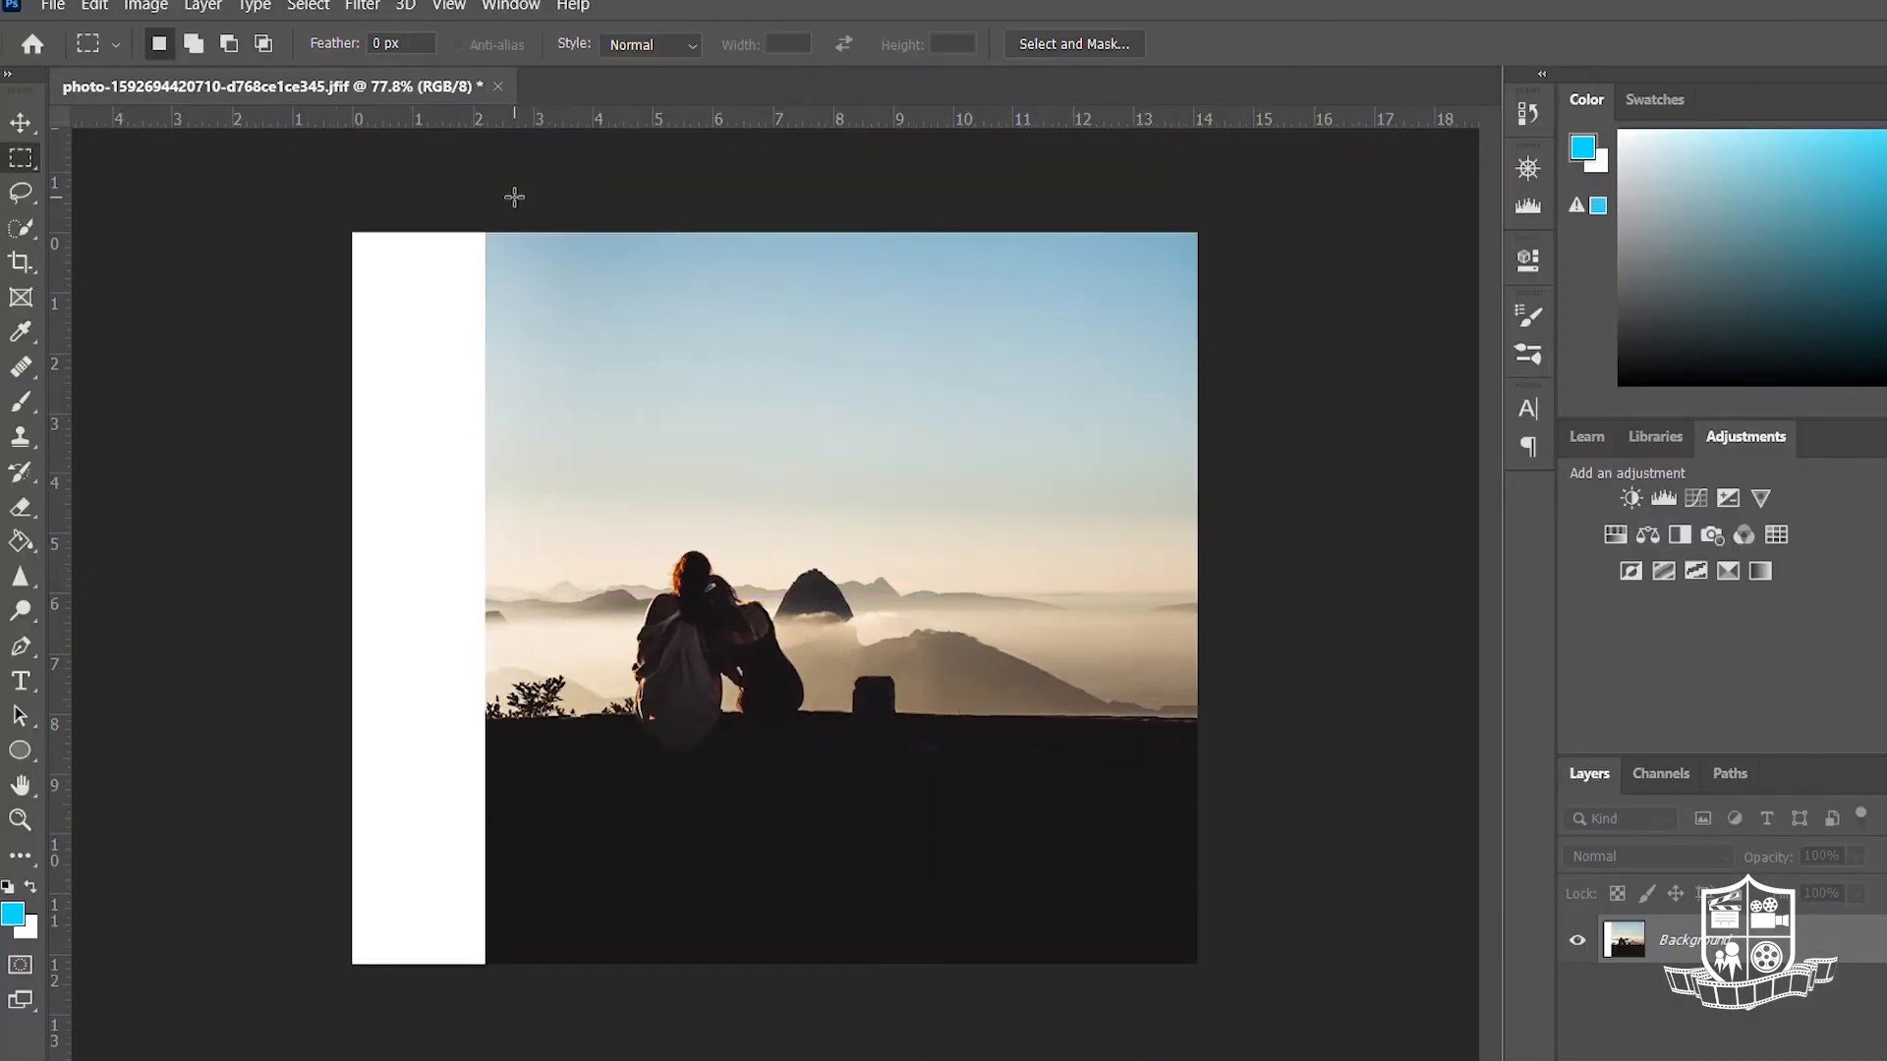
- Select the blank left strip with the adjoining photo edge, stretch it to about 204% width over the white area, and deselect
left_click_drag(546, 229, 356, 961)
left_click(575, 482)
left_click_drag(627, 233, 263, 976)
left_click_drag(487, 770, 473, 770)
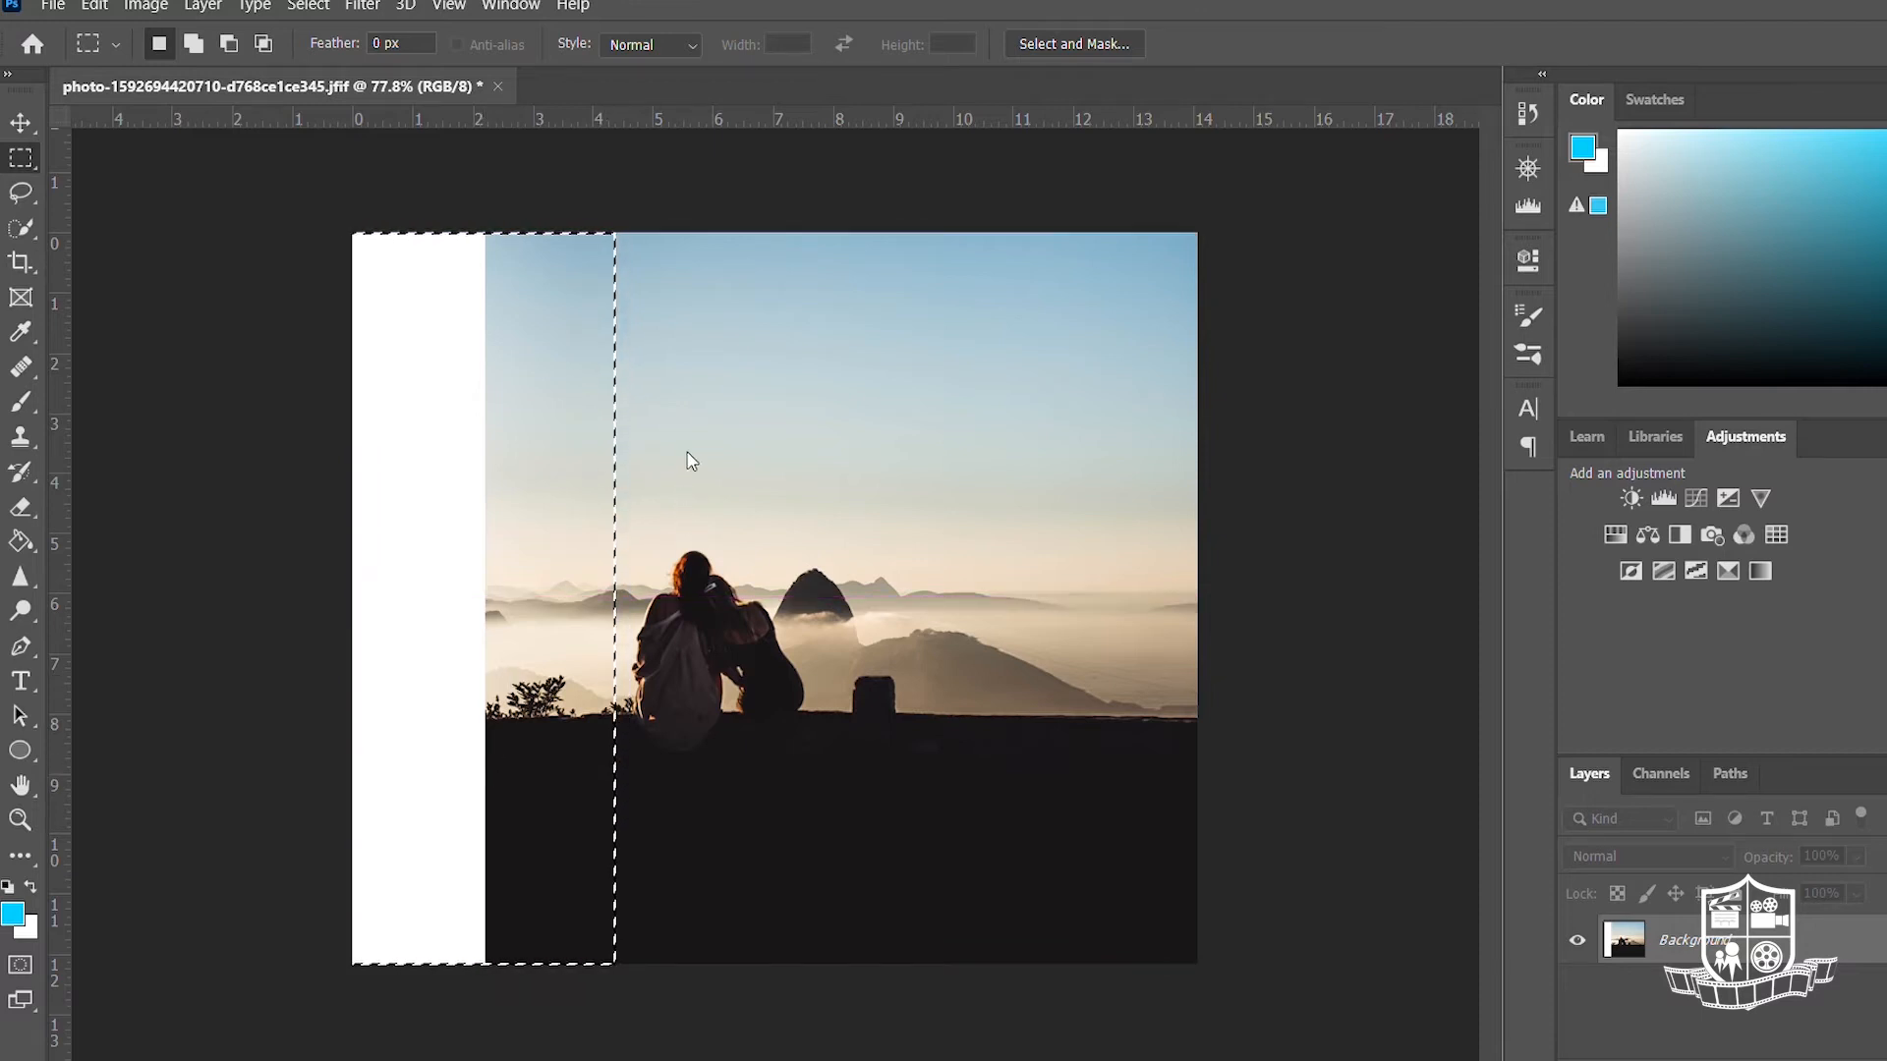
key("ctrl+t")
left_click_drag(341, 587, 46, 555)
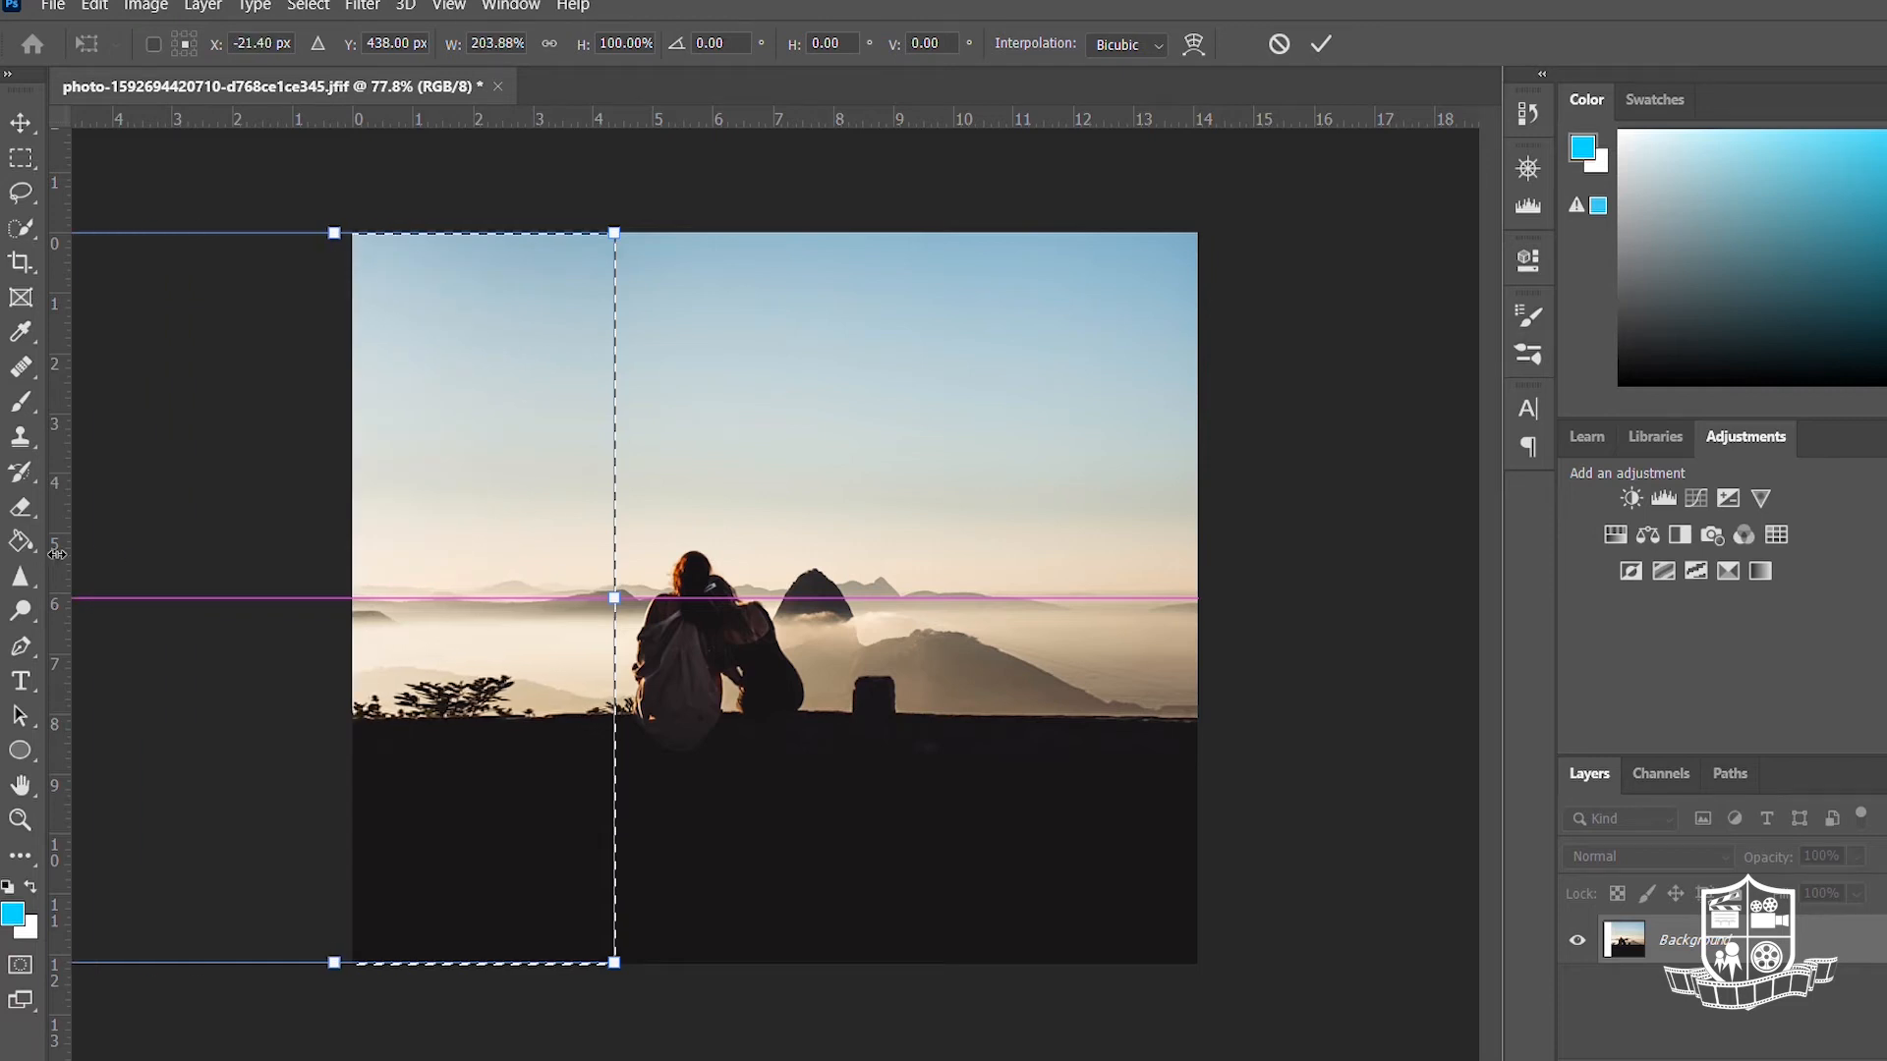
left_click(1320, 43)
key("ctrl+d")
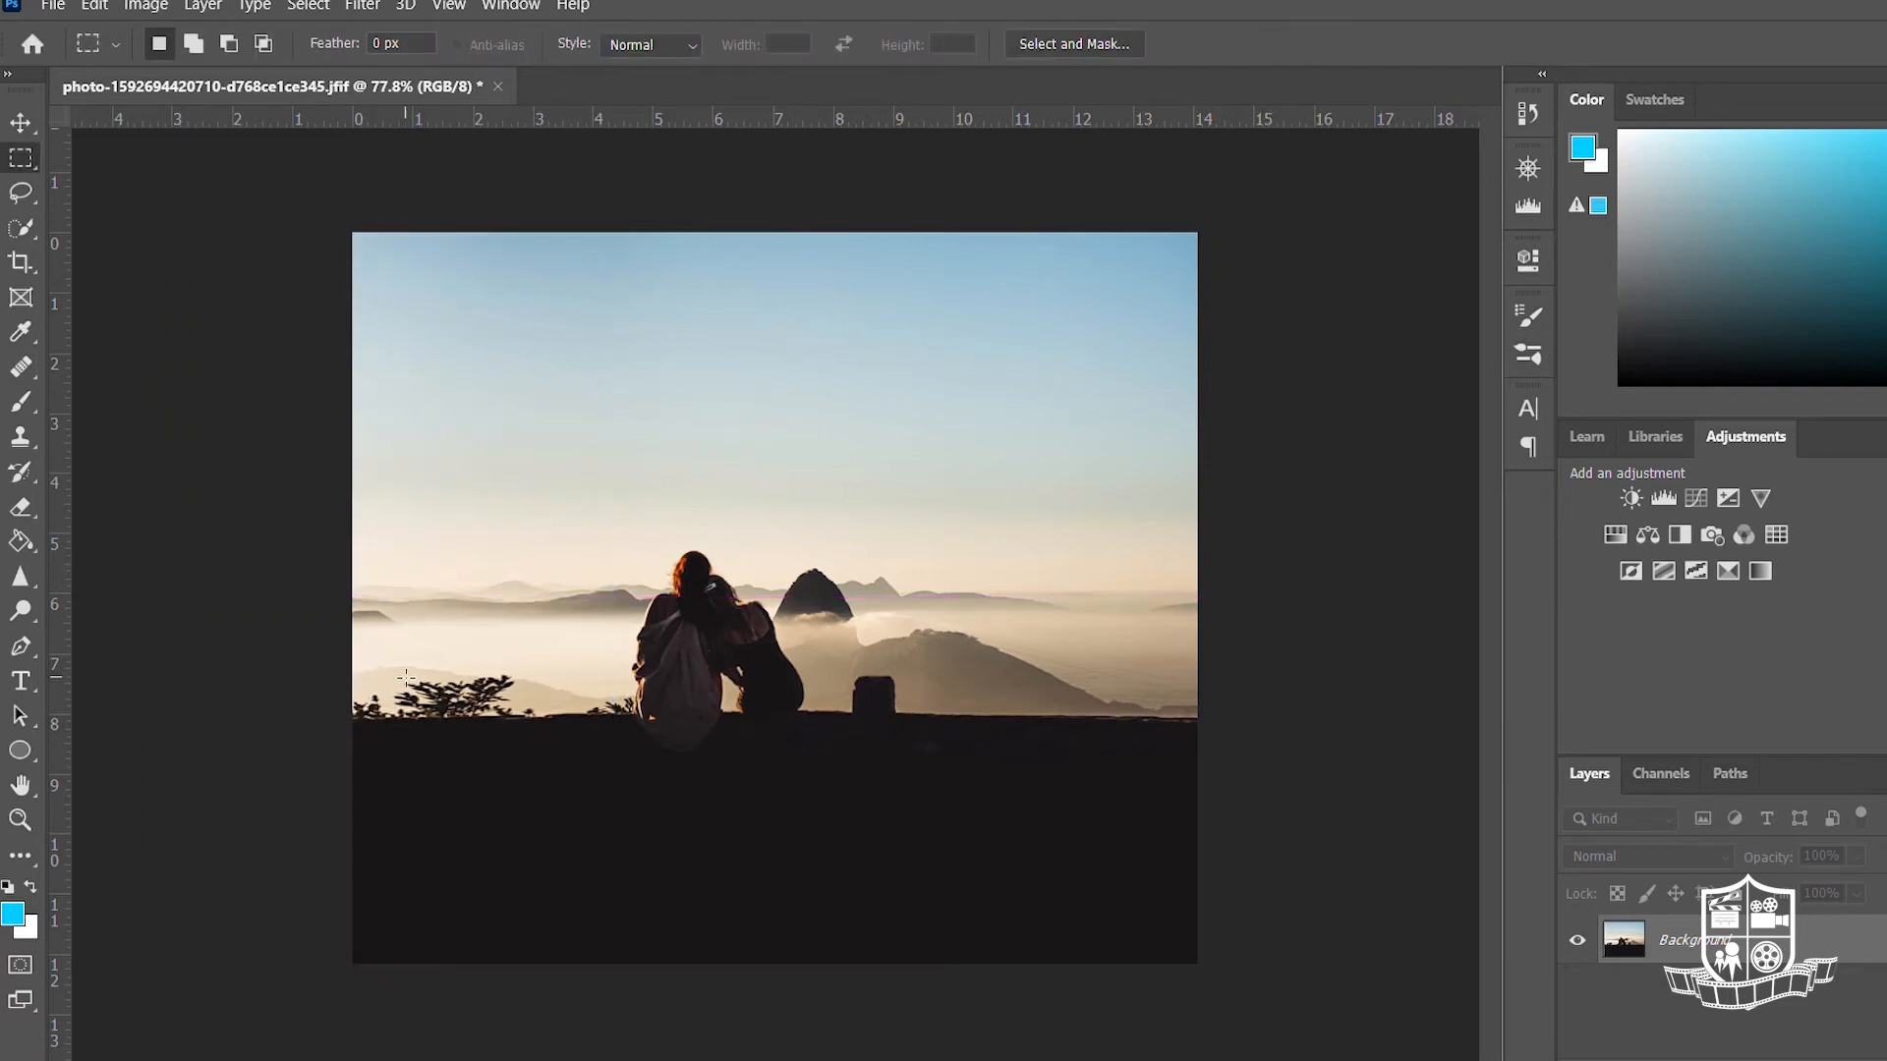
- Paint out the stretched bushes on the left part of the wall with the Clone Stamp tool
scroll(408, 685, "up", 10)
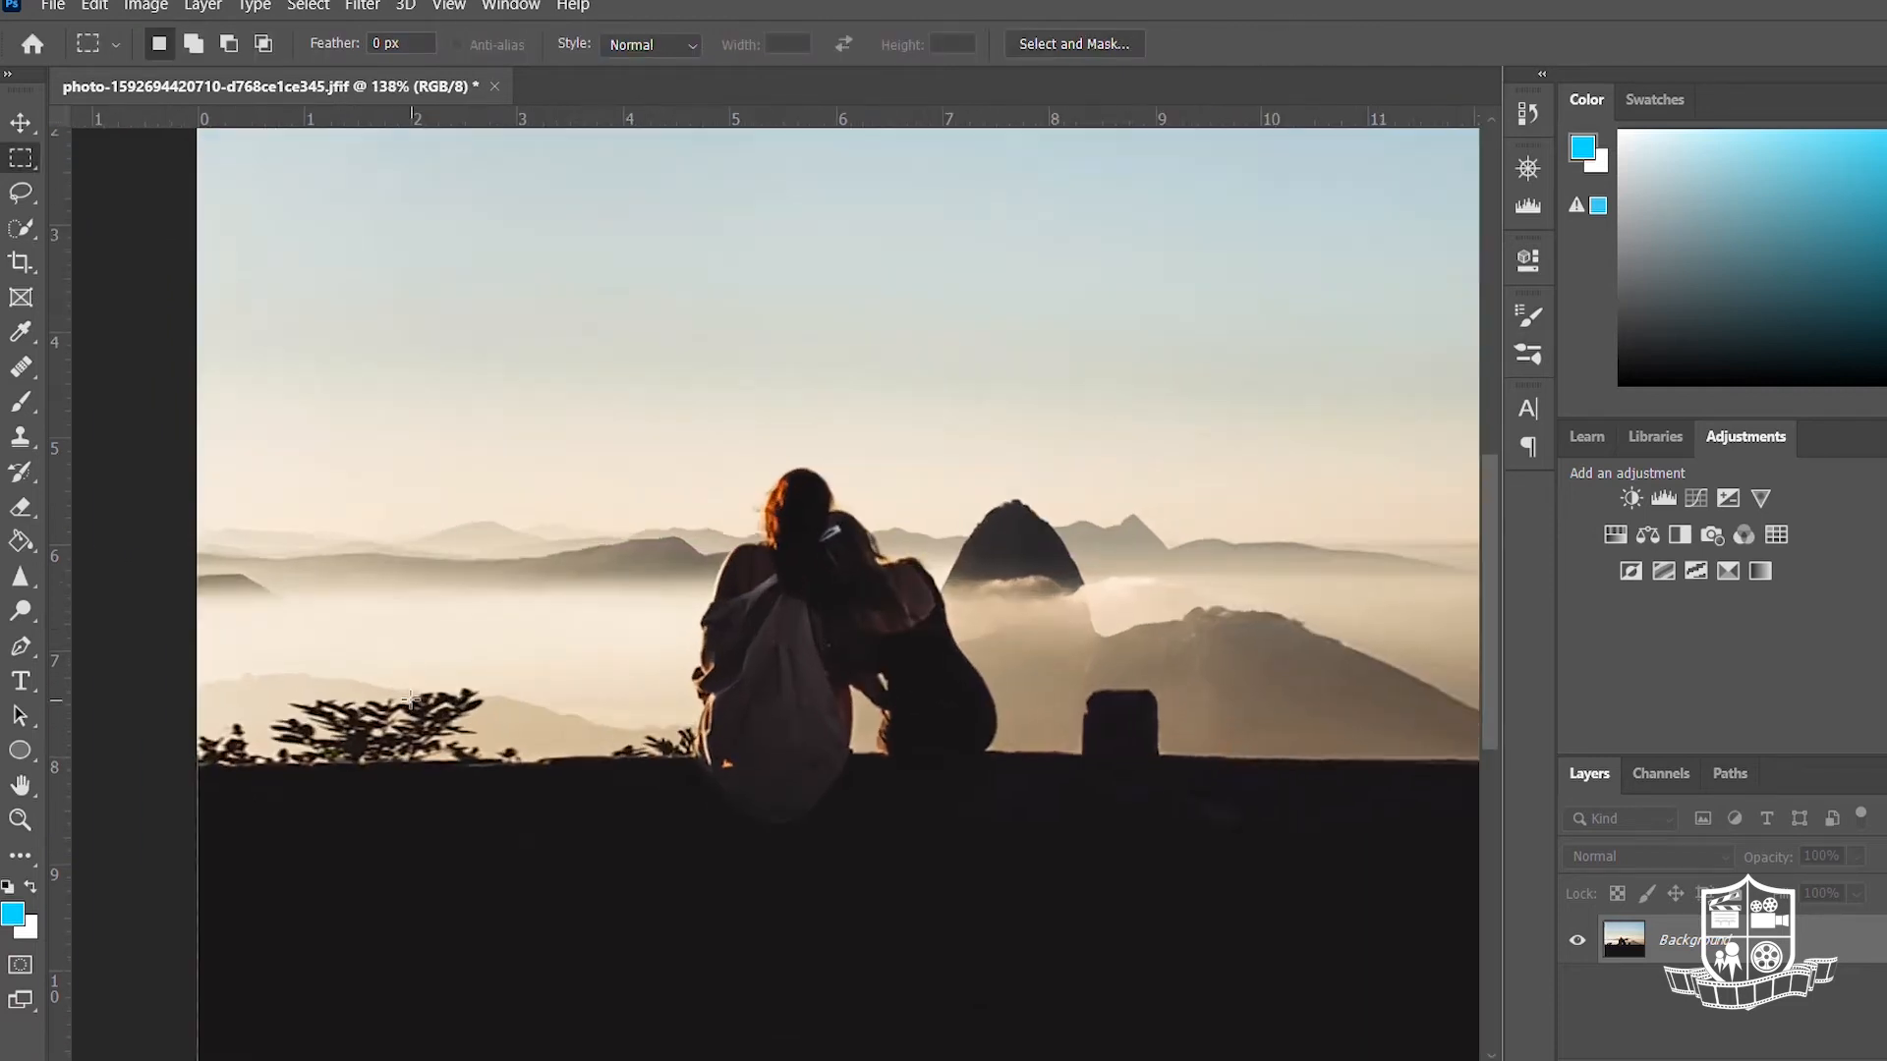
scroll(670, 497, "left", 5)
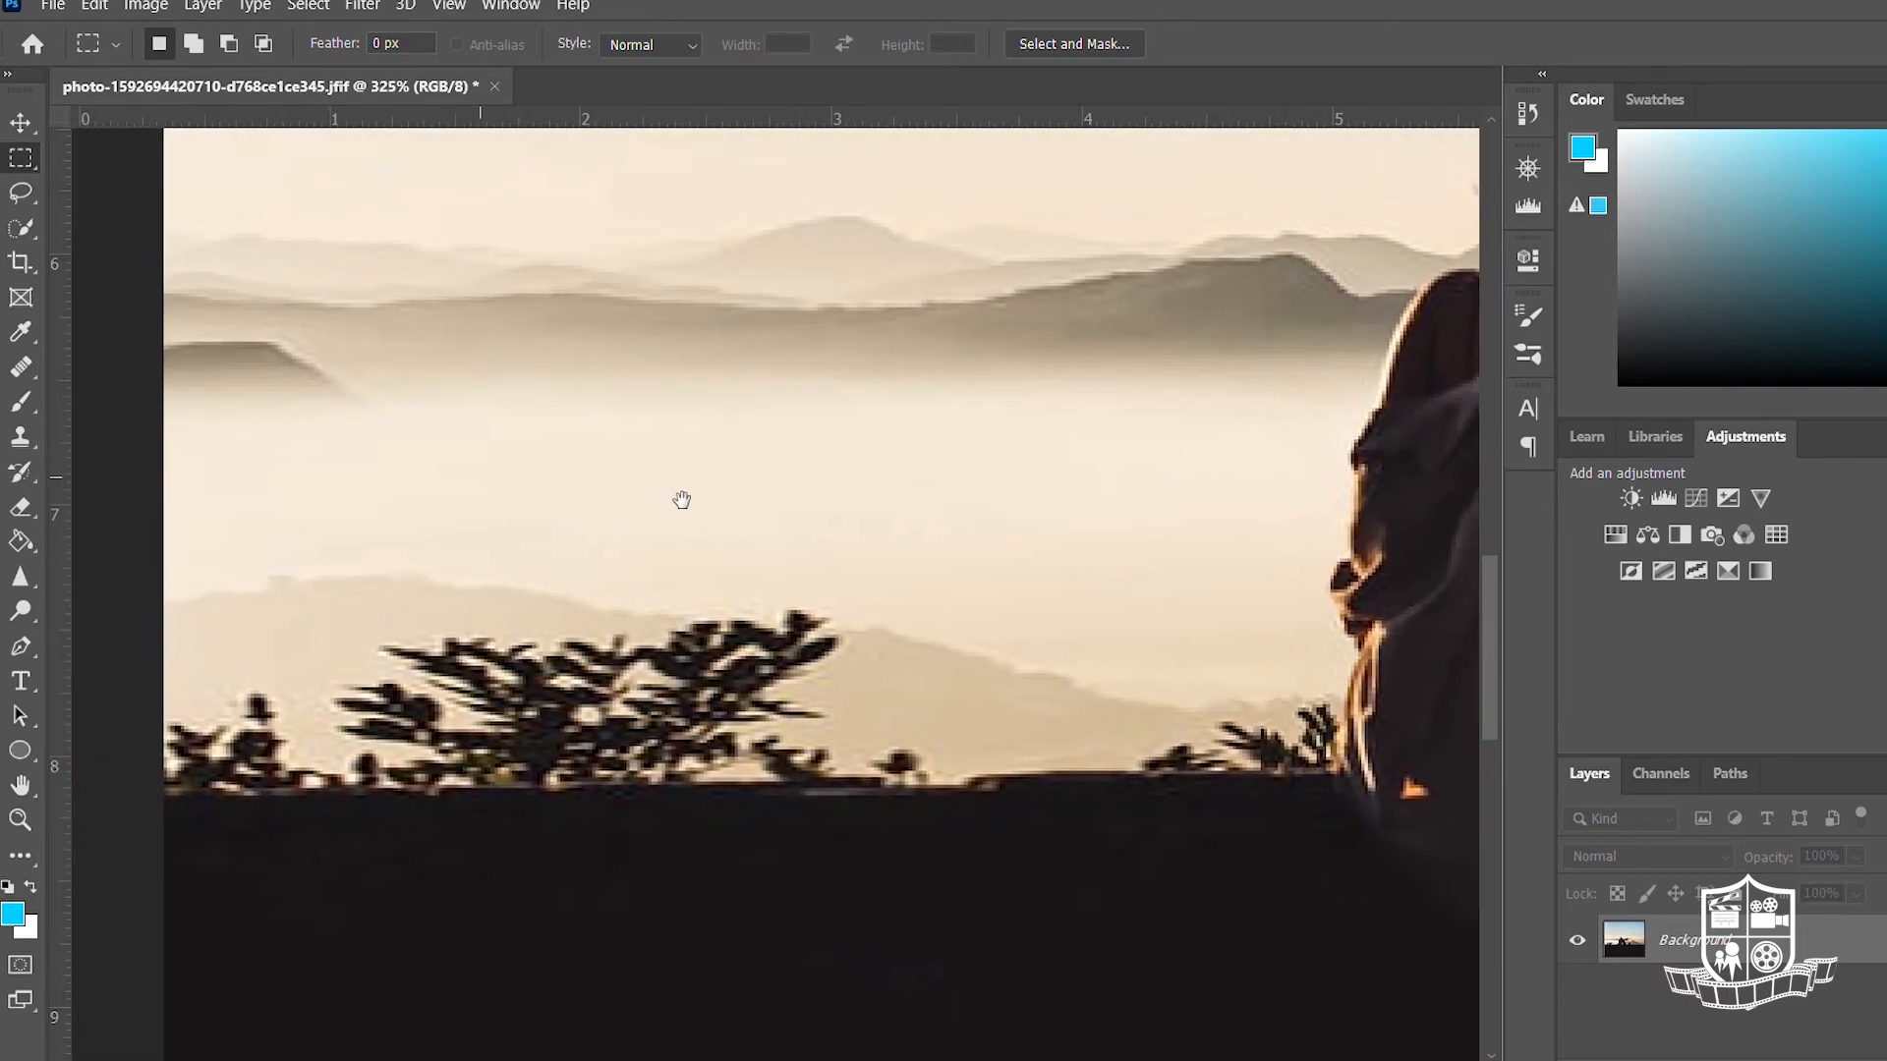
left_click(20, 231)
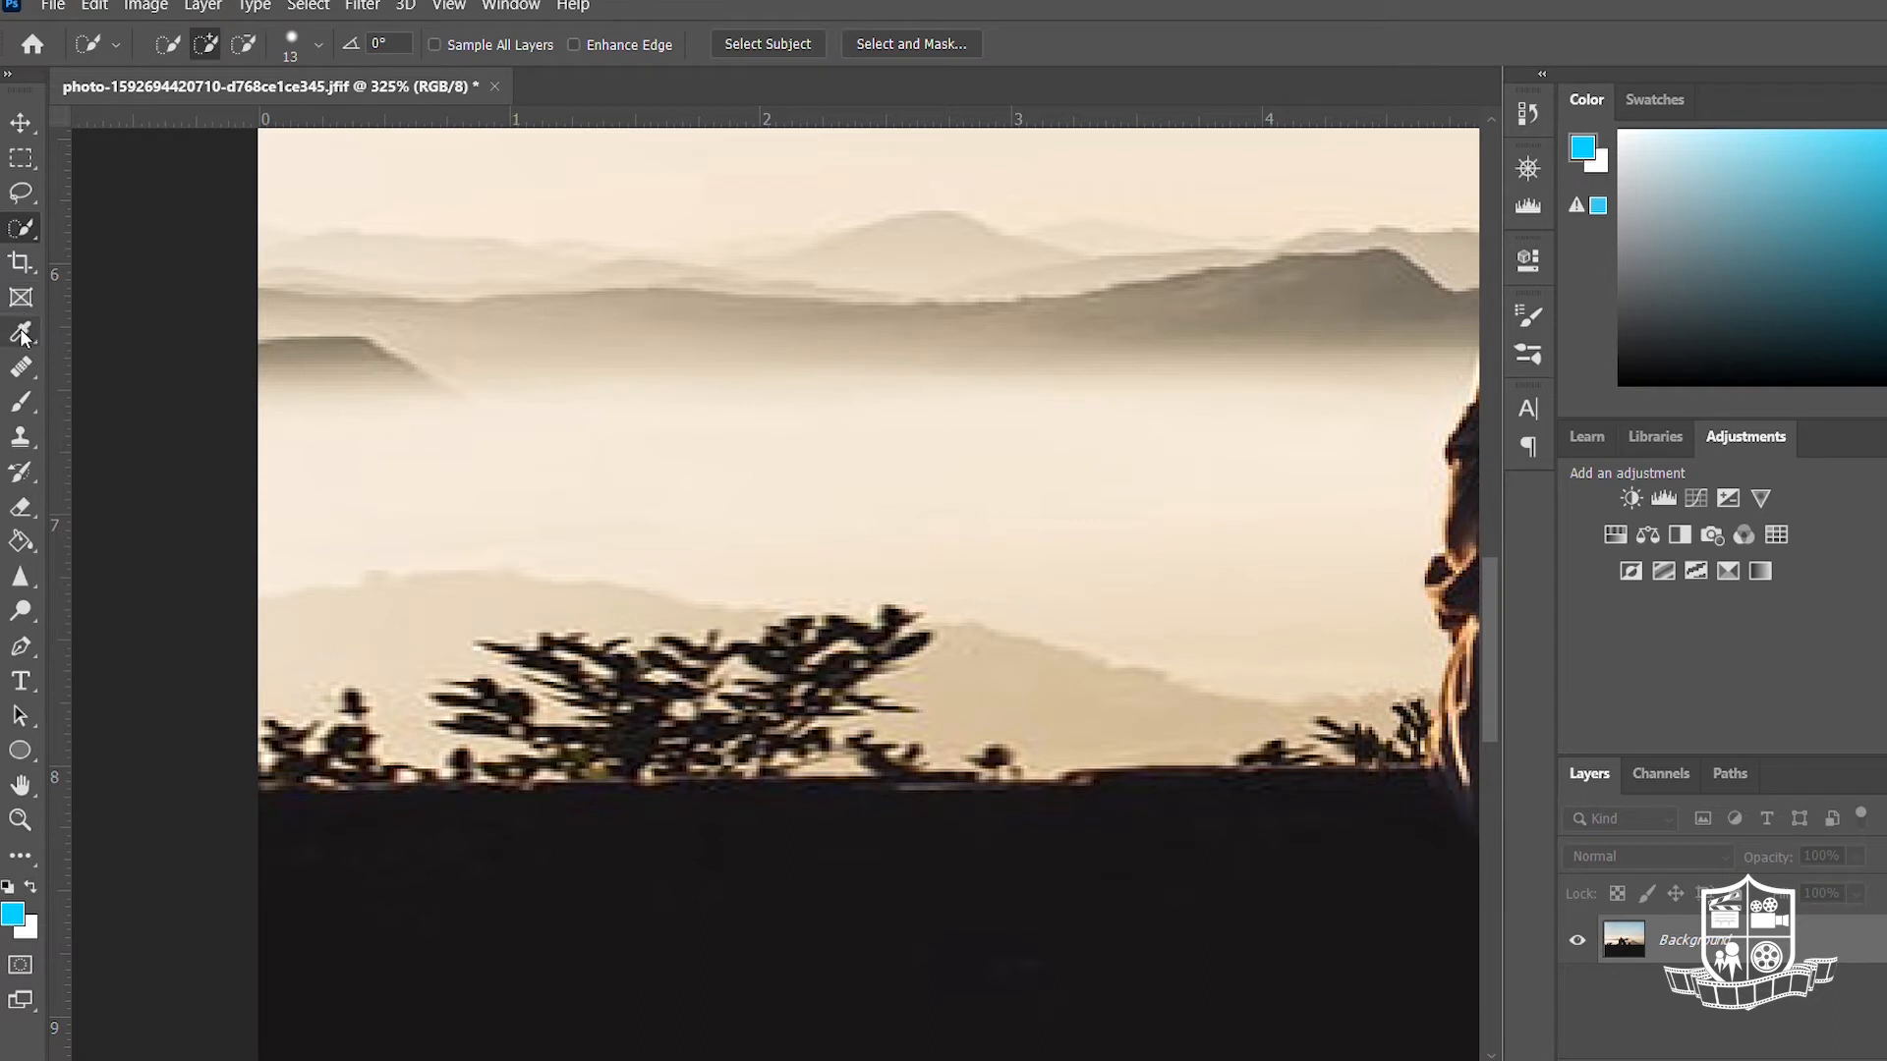
left_click(20, 436)
mouse_move(351, 800)
left_mouse_down()
mouse_move(532, 669)
mouse_move(619, 653)
mouse_move(861, 660)
mouse_move(453, 734)
mouse_move(736, 735)
mouse_move(739, 706)
mouse_move(886, 713)
mouse_move(935, 668)
mouse_move(801, 649)
mouse_move(836, 642)
mouse_move(1002, 759)
mouse_move(838, 744)
mouse_move(812, 704)
mouse_move(594, 768)
mouse_move(324, 776)
left_mouse_up()
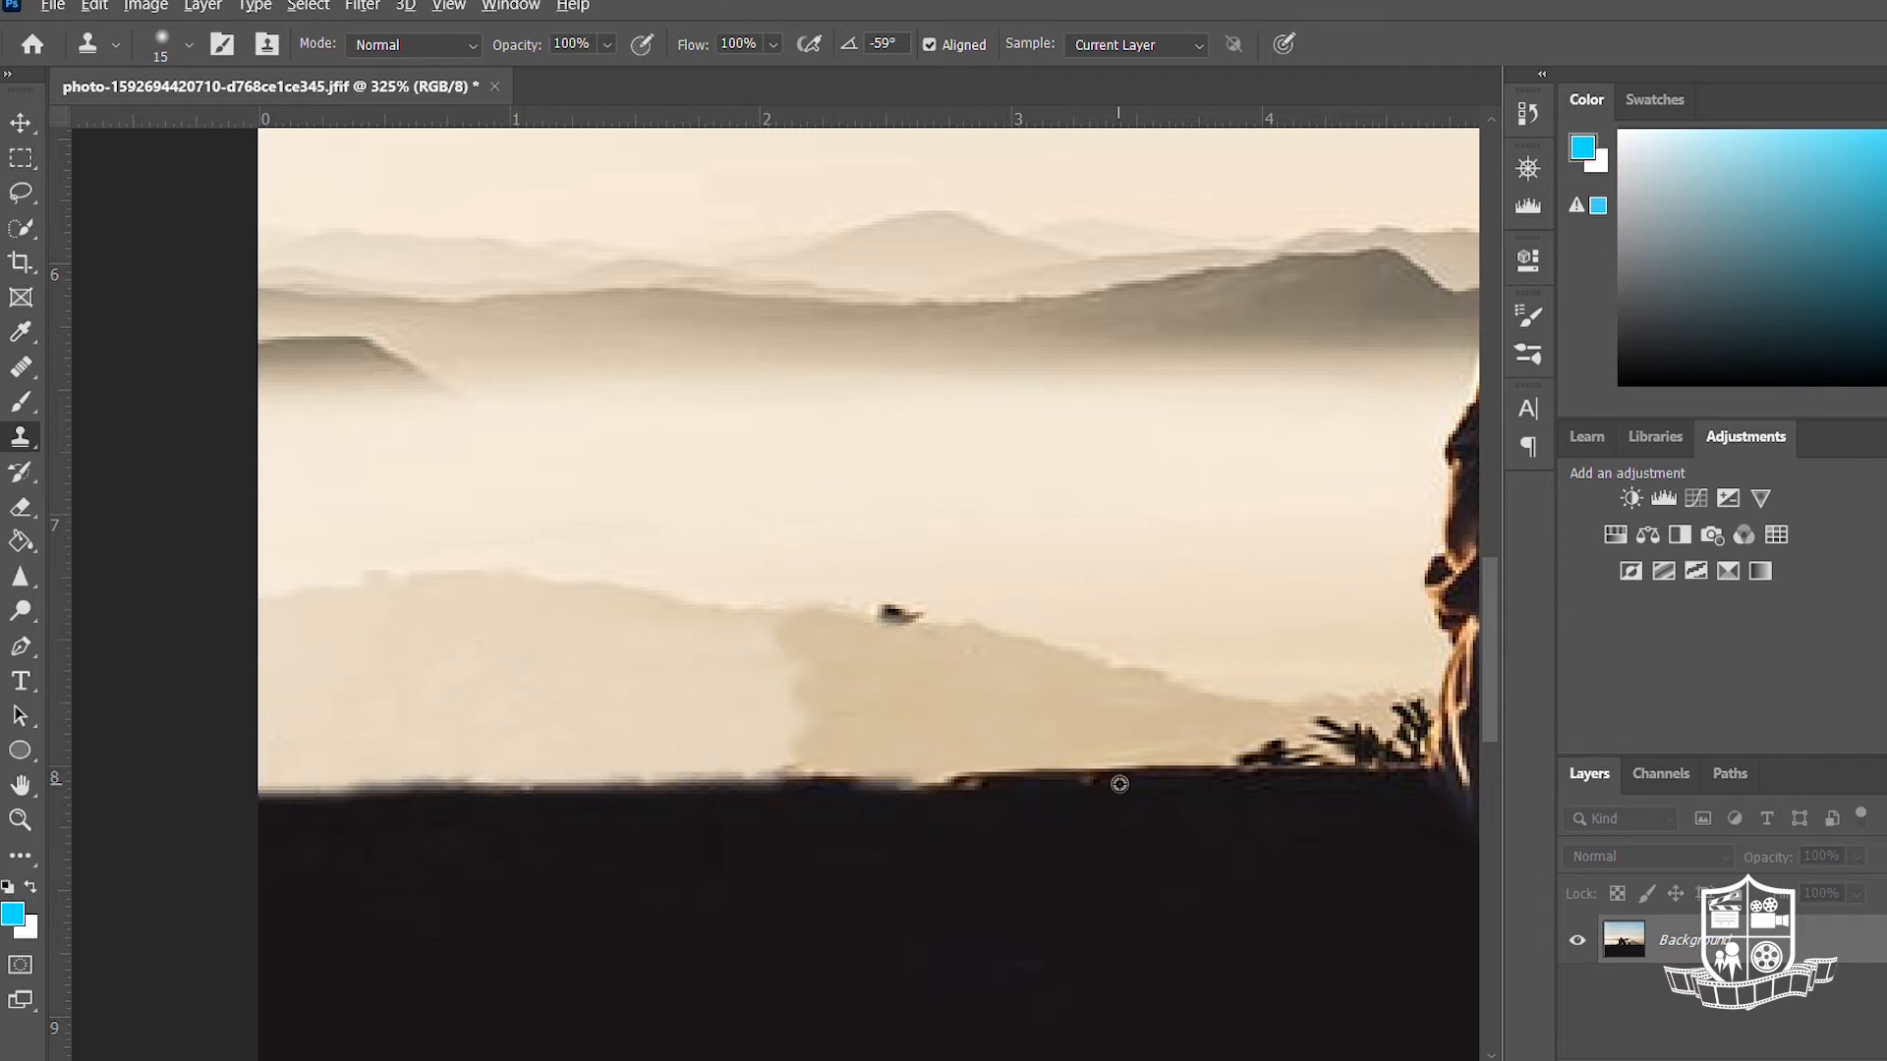
key("ctrl+0")
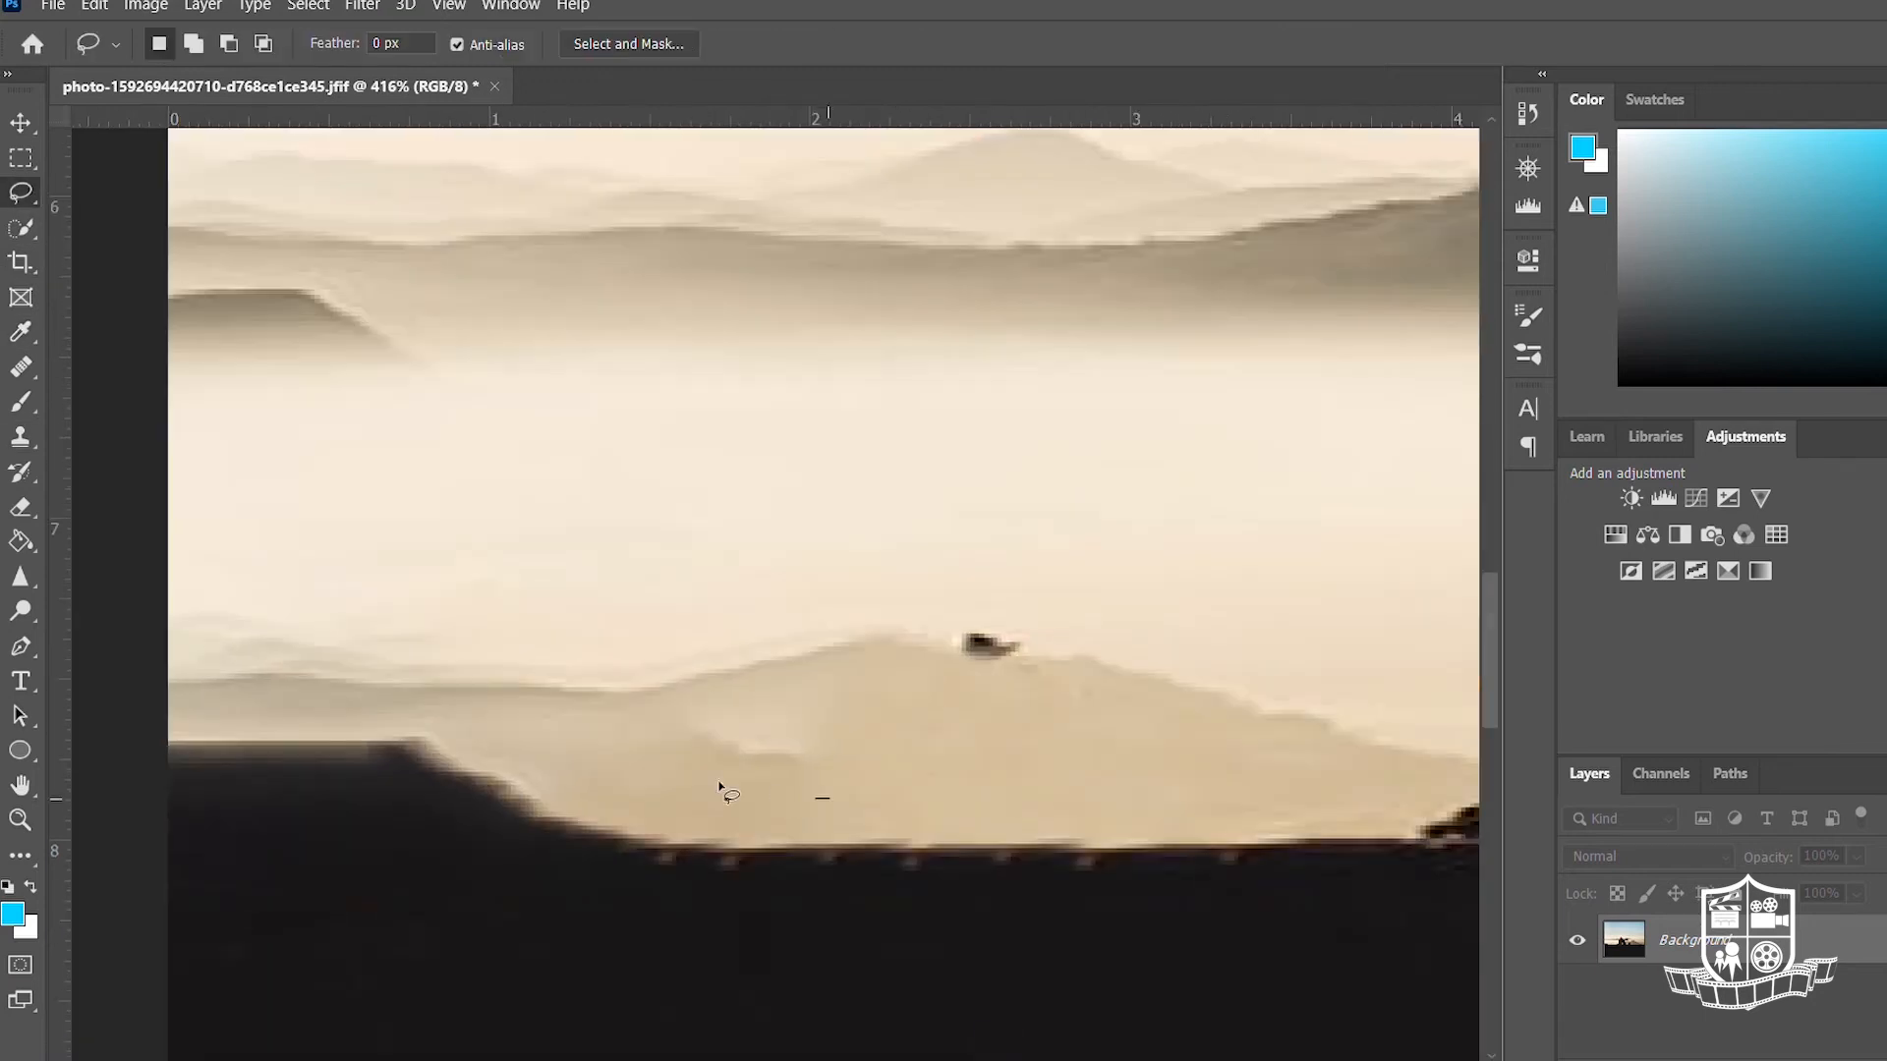
- Remove the leftover dark leaf spot above the pale hill on the photo's left side
left_click_drag(929, 637, 938, 657)
mouse_move(590, 598)
left_mouse_down()
mouse_move(846, 623)
mouse_move(442, 674)
mouse_move(909, 568)
left_mouse_up()
key("s")
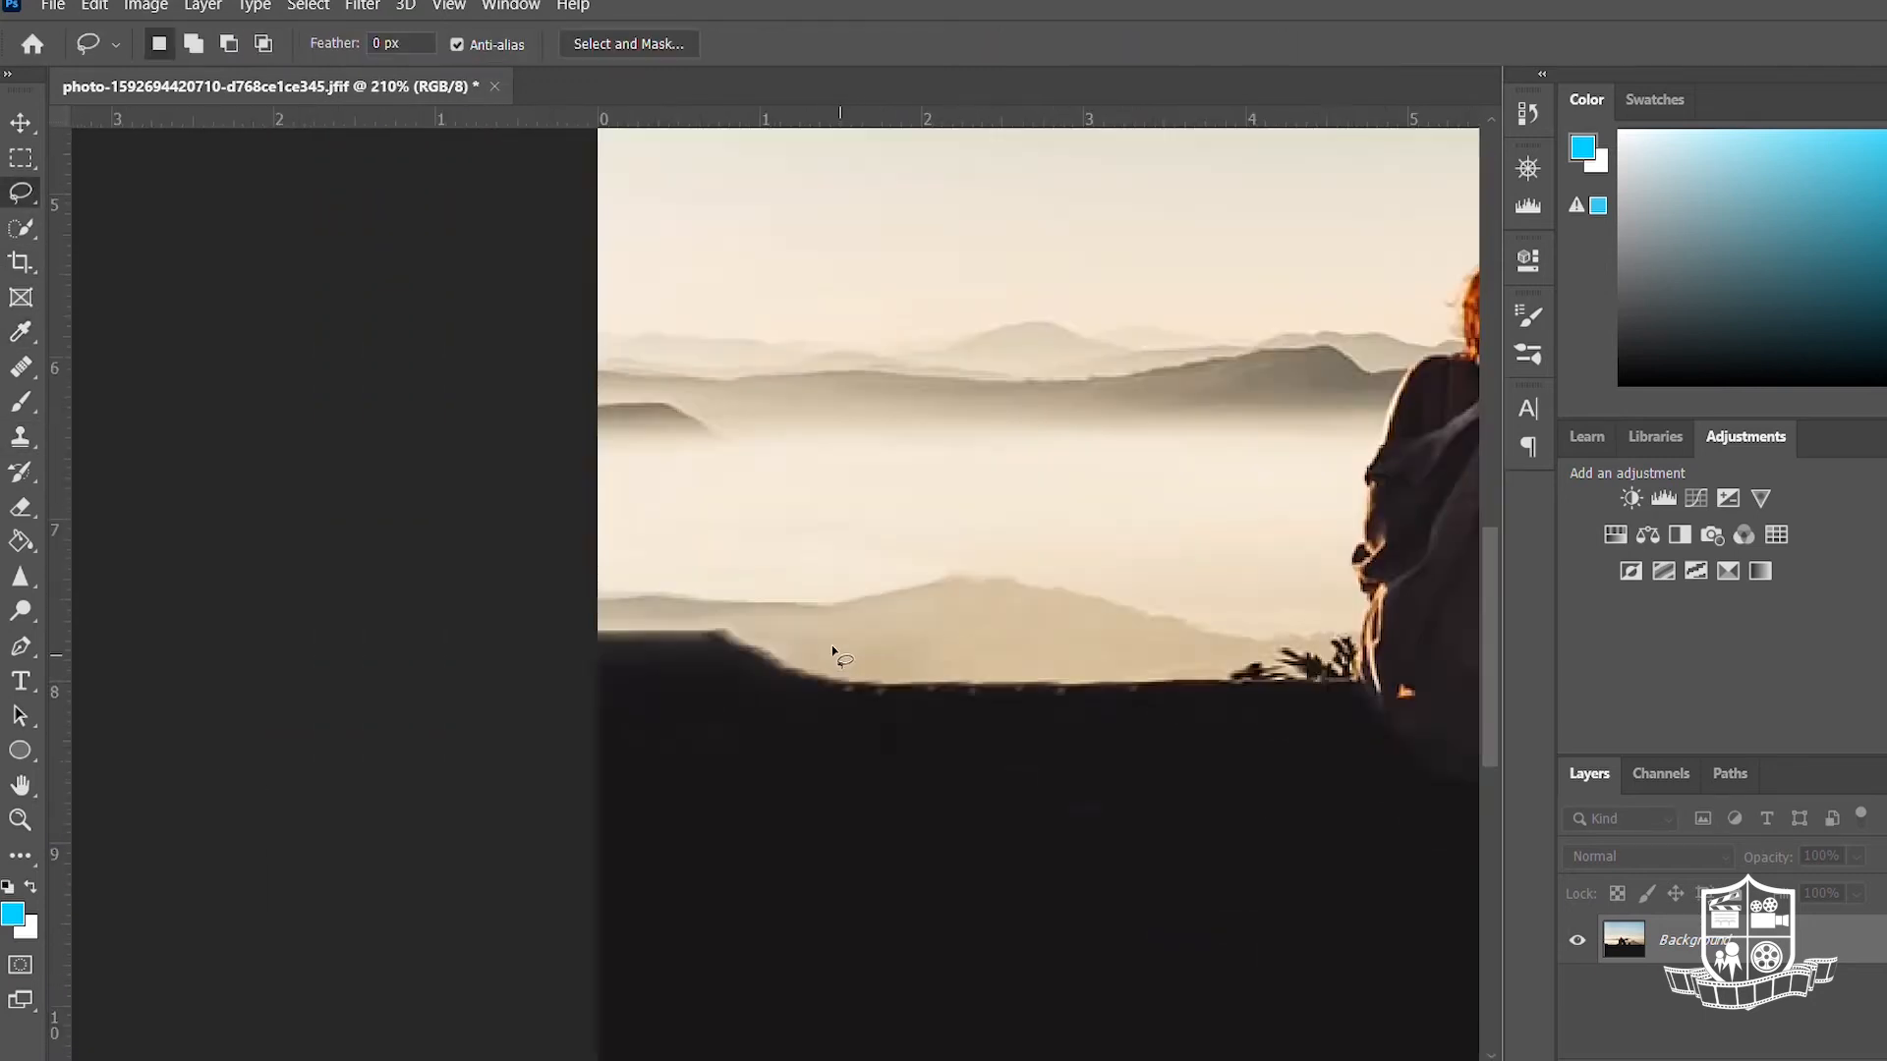
mouse_move(960, 655)
left_mouse_down()
mouse_move(432, 519)
mouse_move(927, 779)
left_mouse_up()
scroll(747, 653, "down", 10)
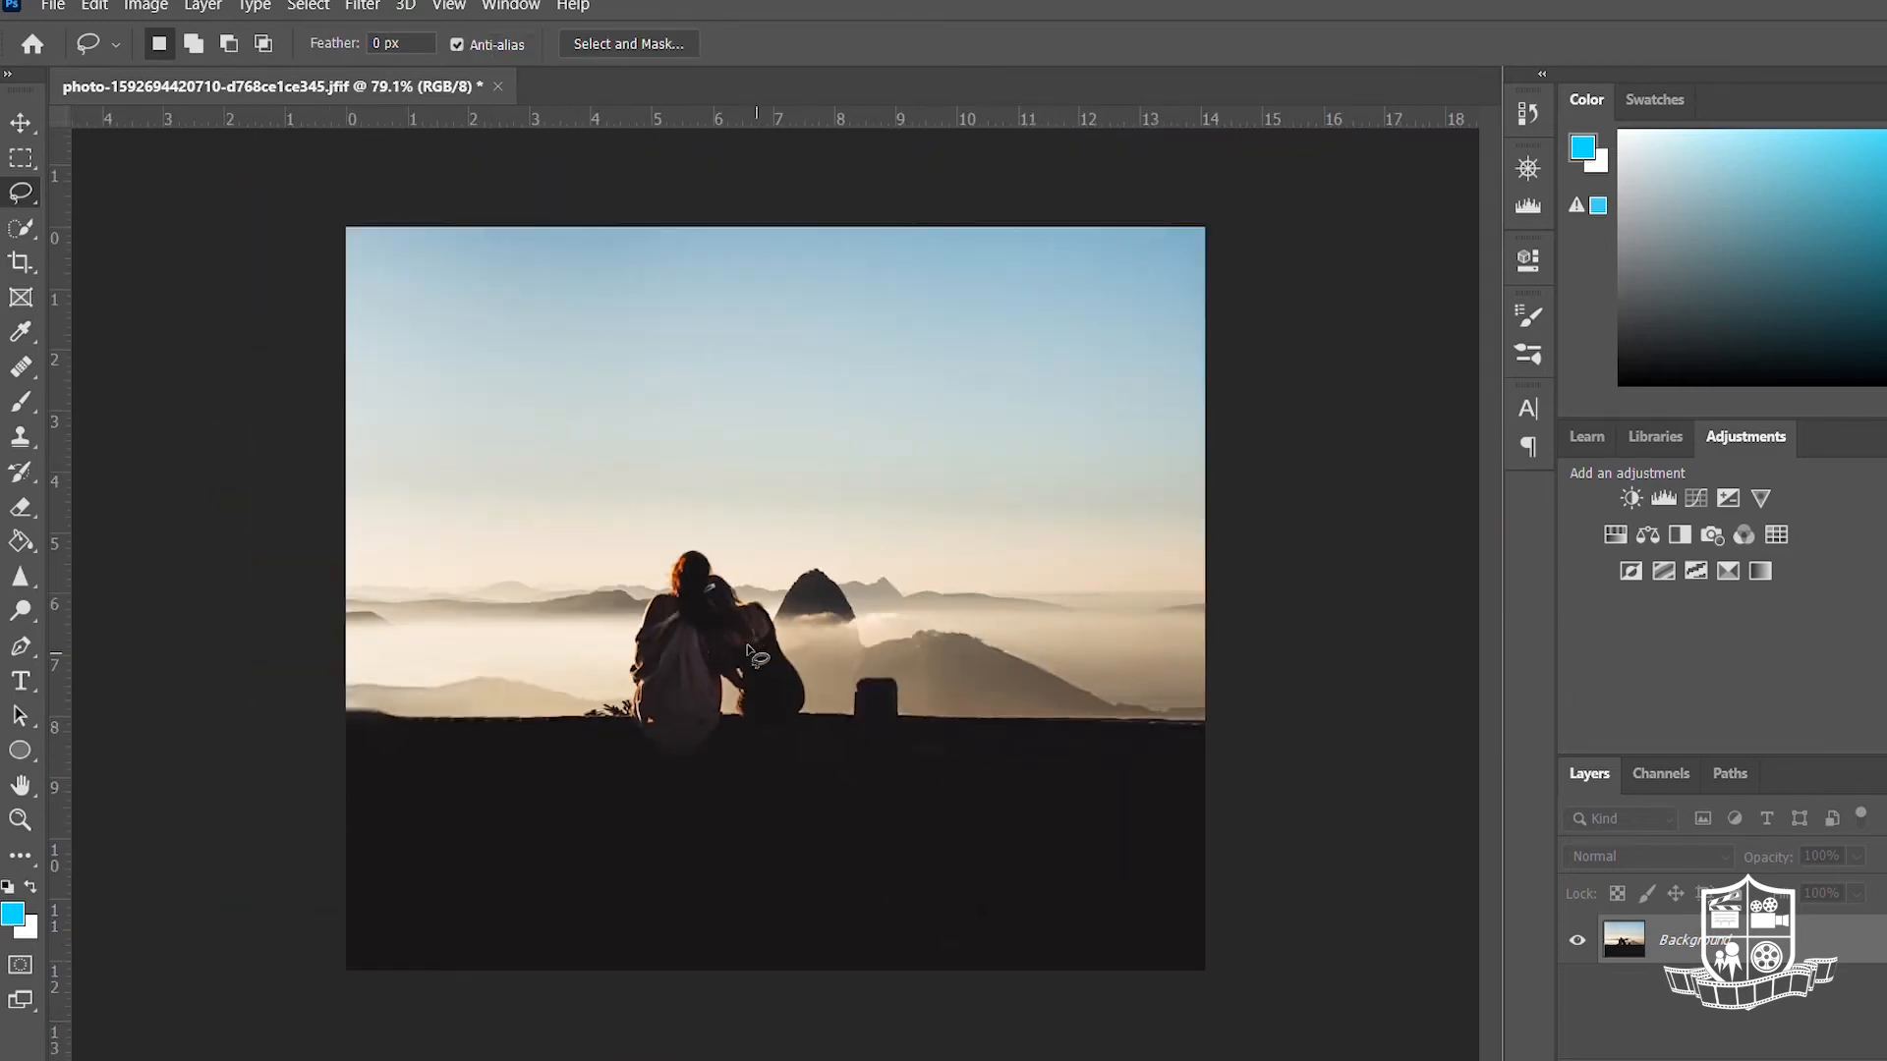
- Compare the extended photo with its original state using the document history
left_click(8, 264)
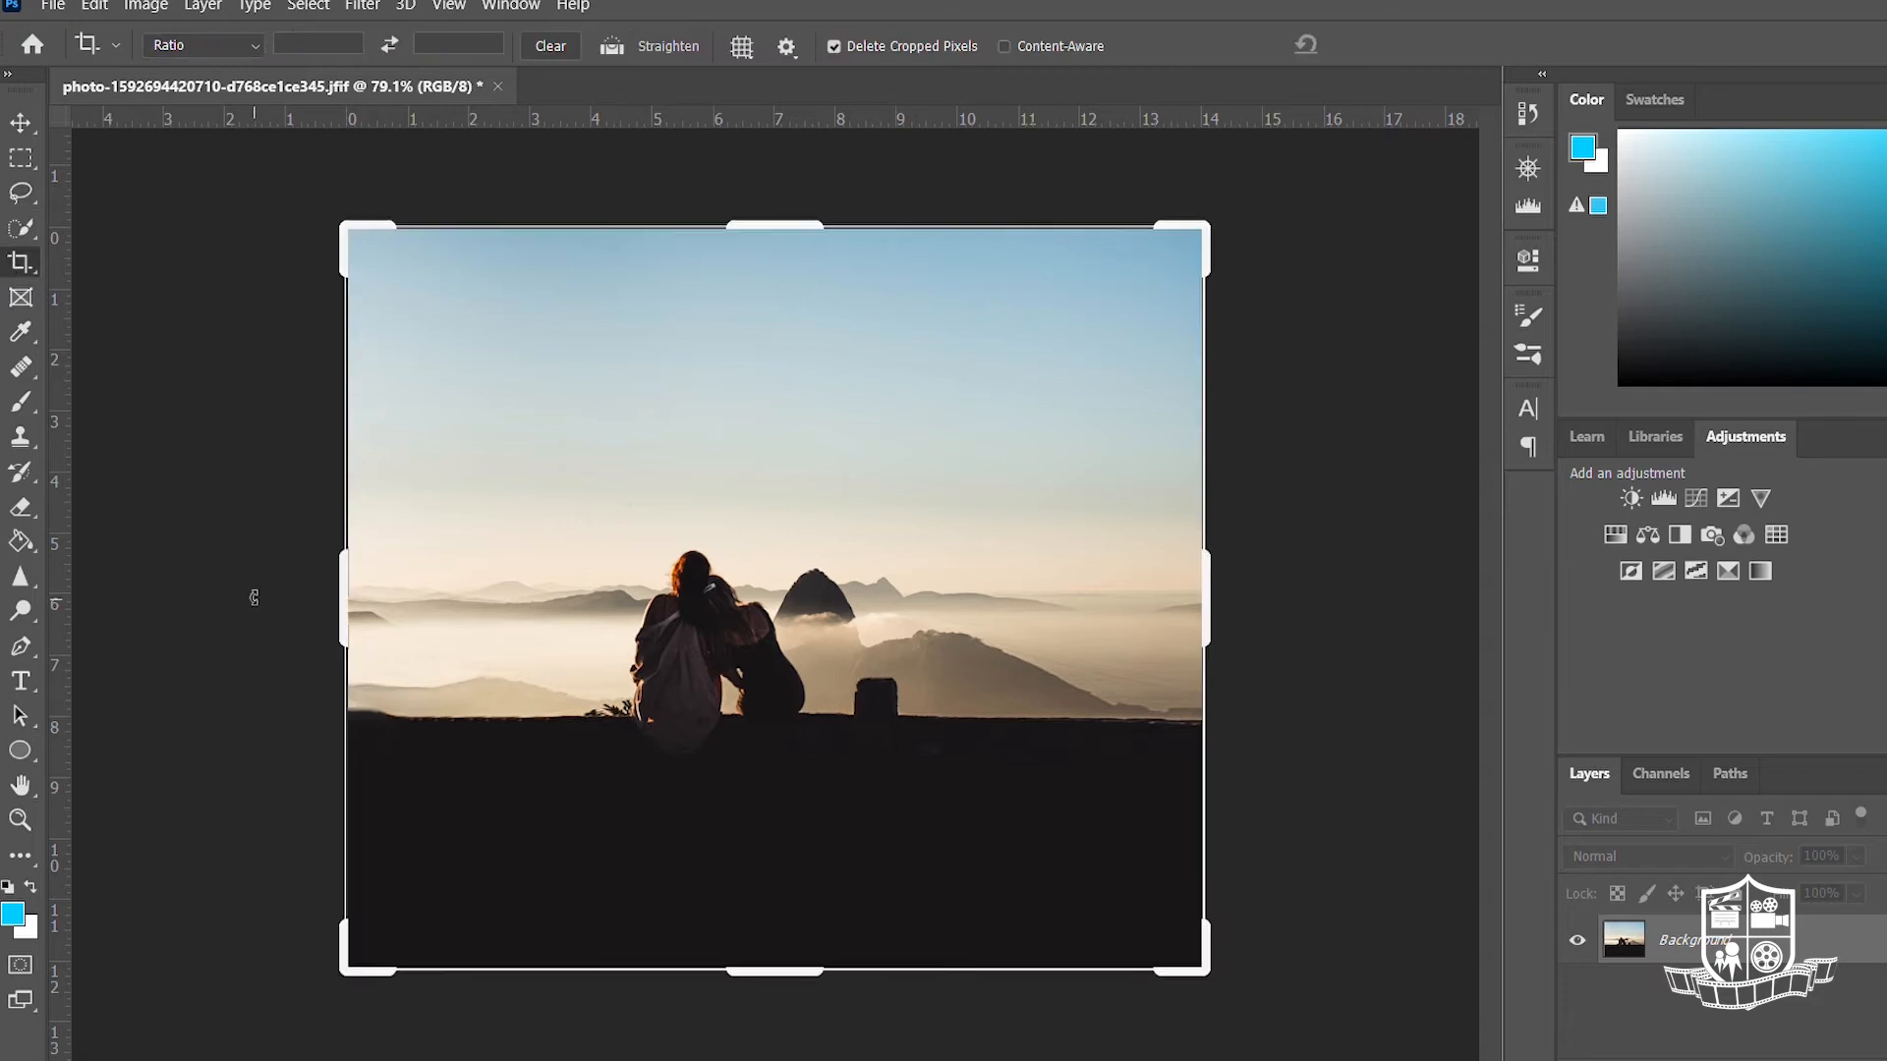
left_click(10, 118)
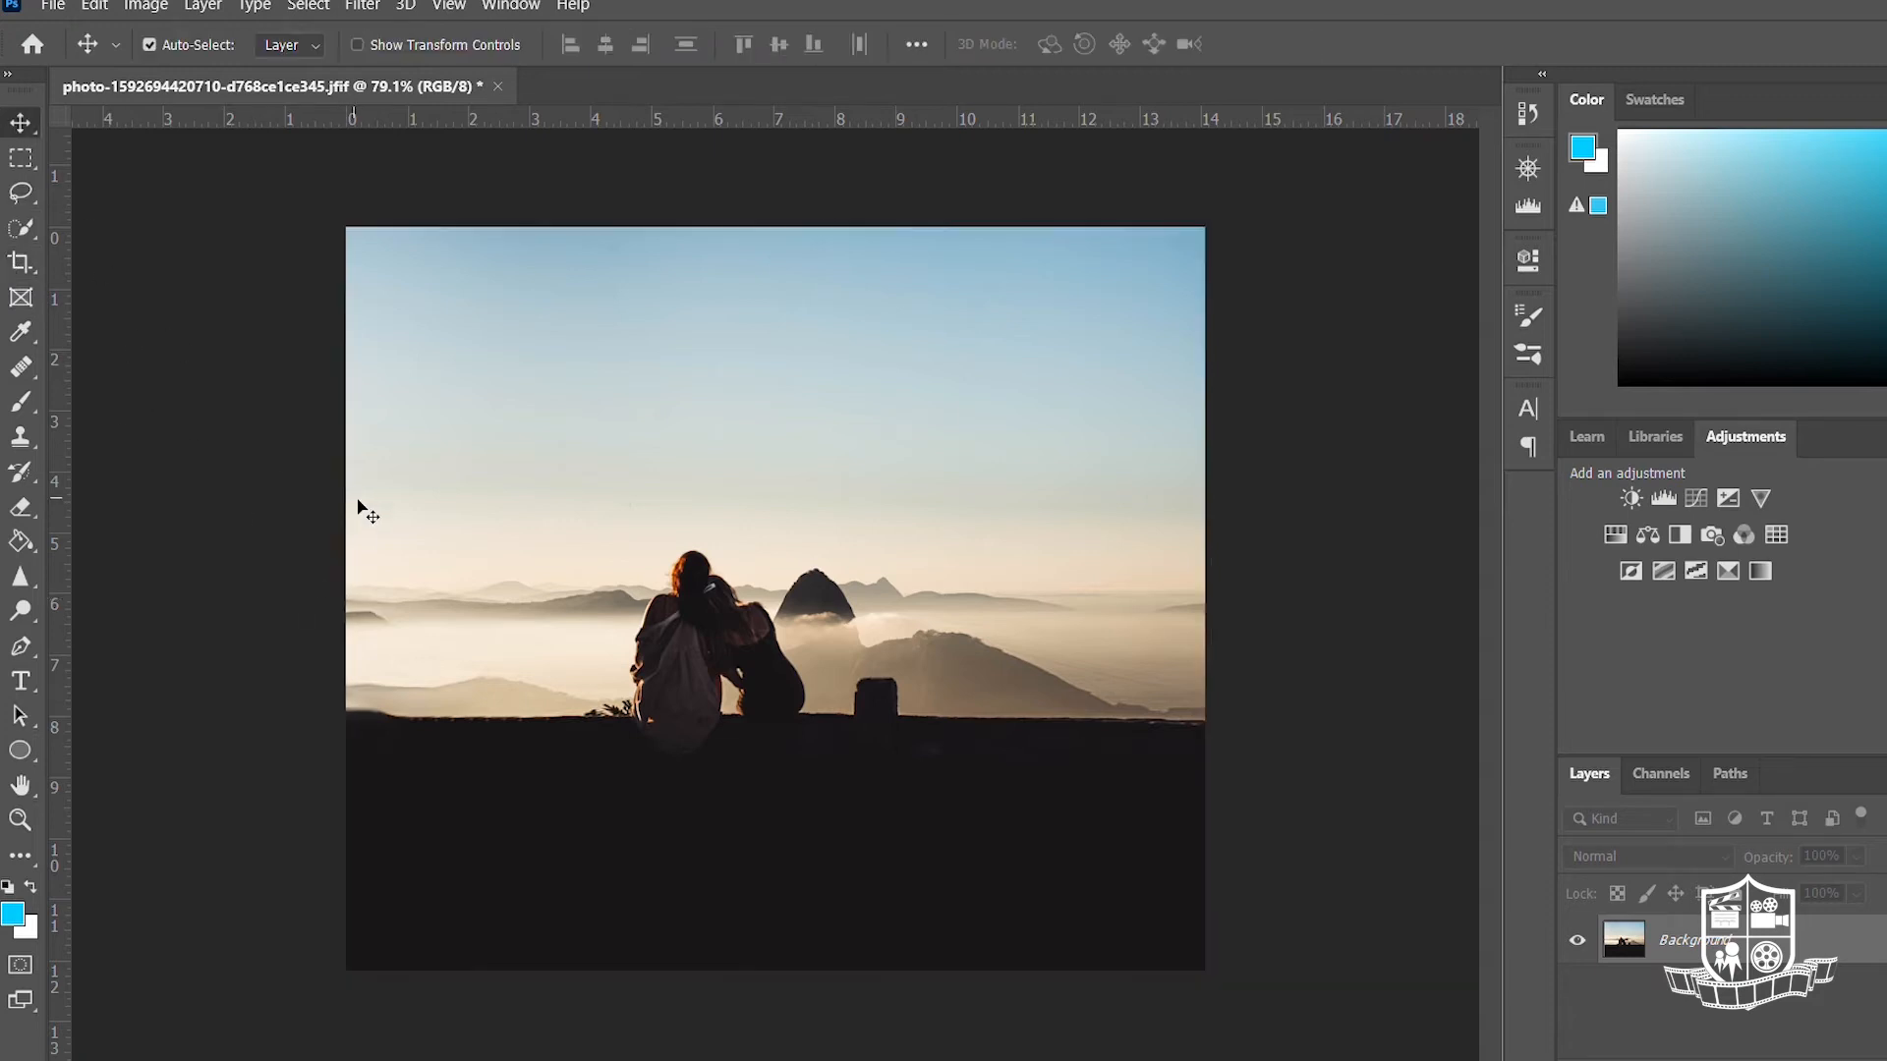
scroll(370, 514, "down", 2)
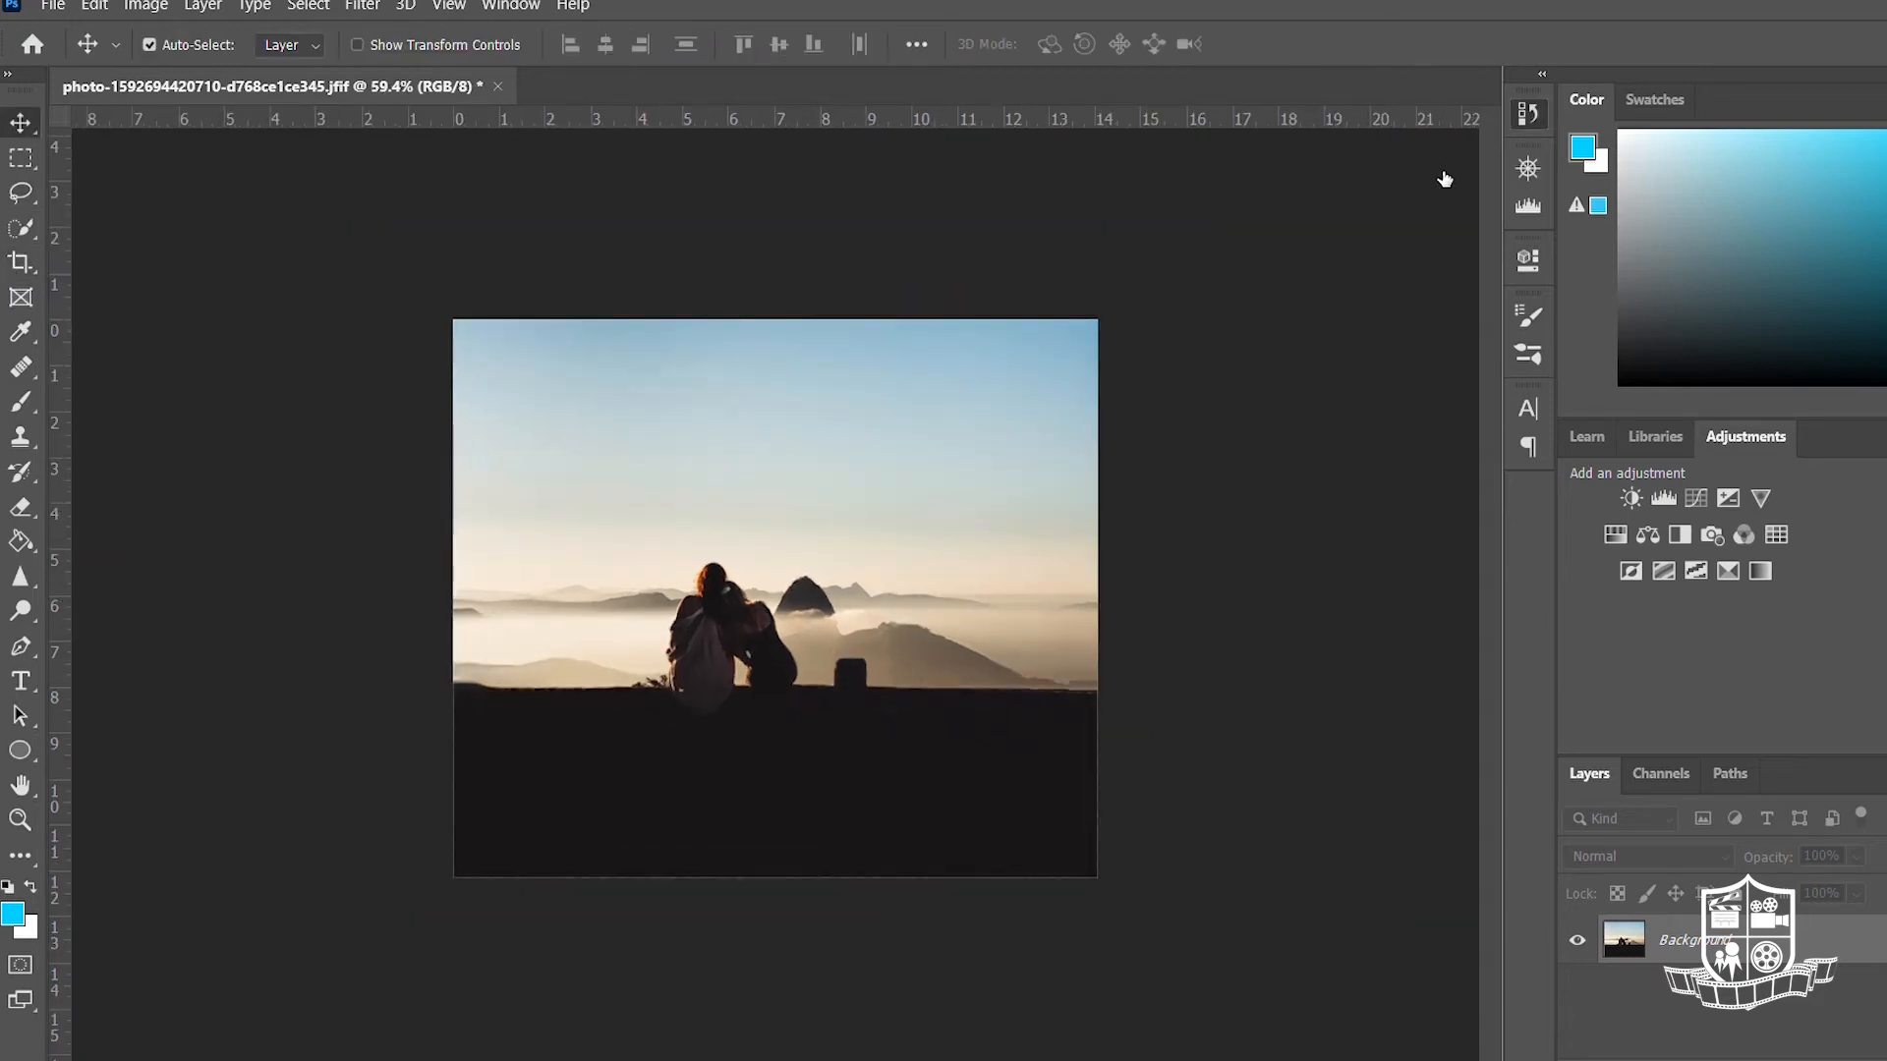
left_click(1424, 138)
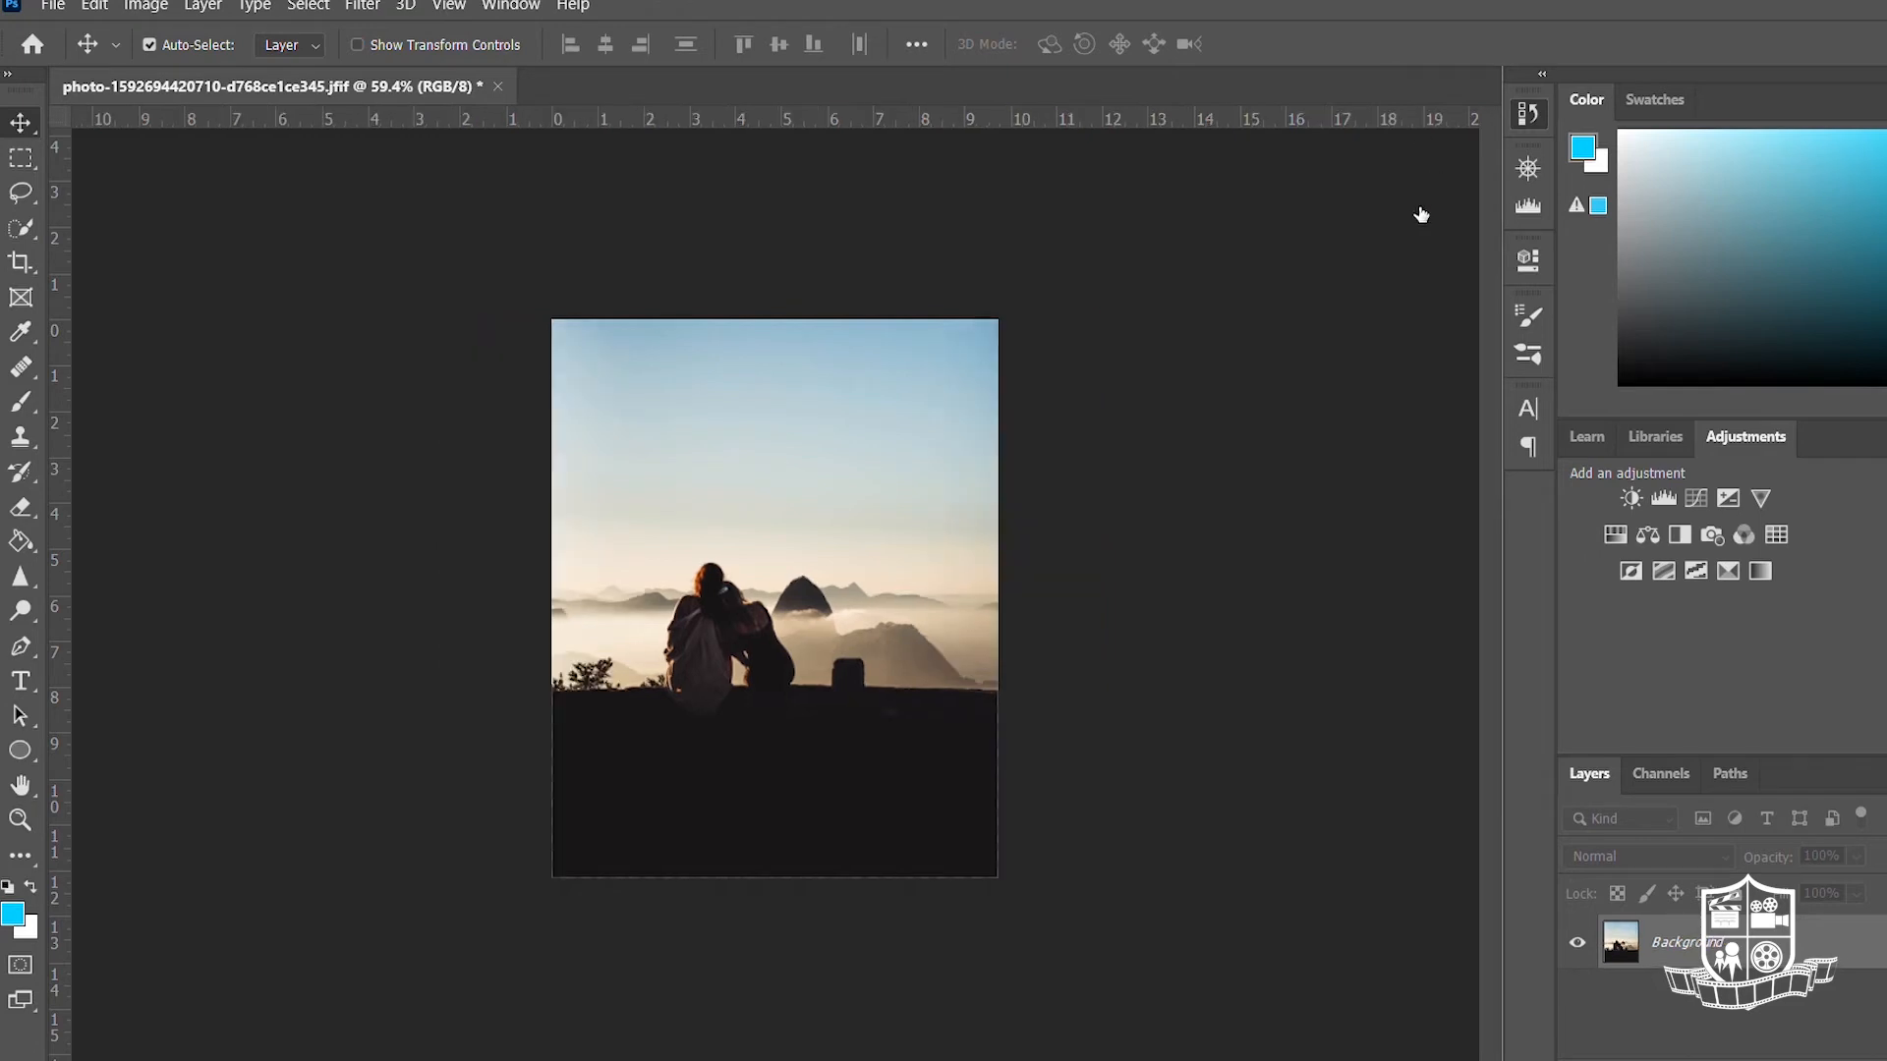
left_click(1421, 214)
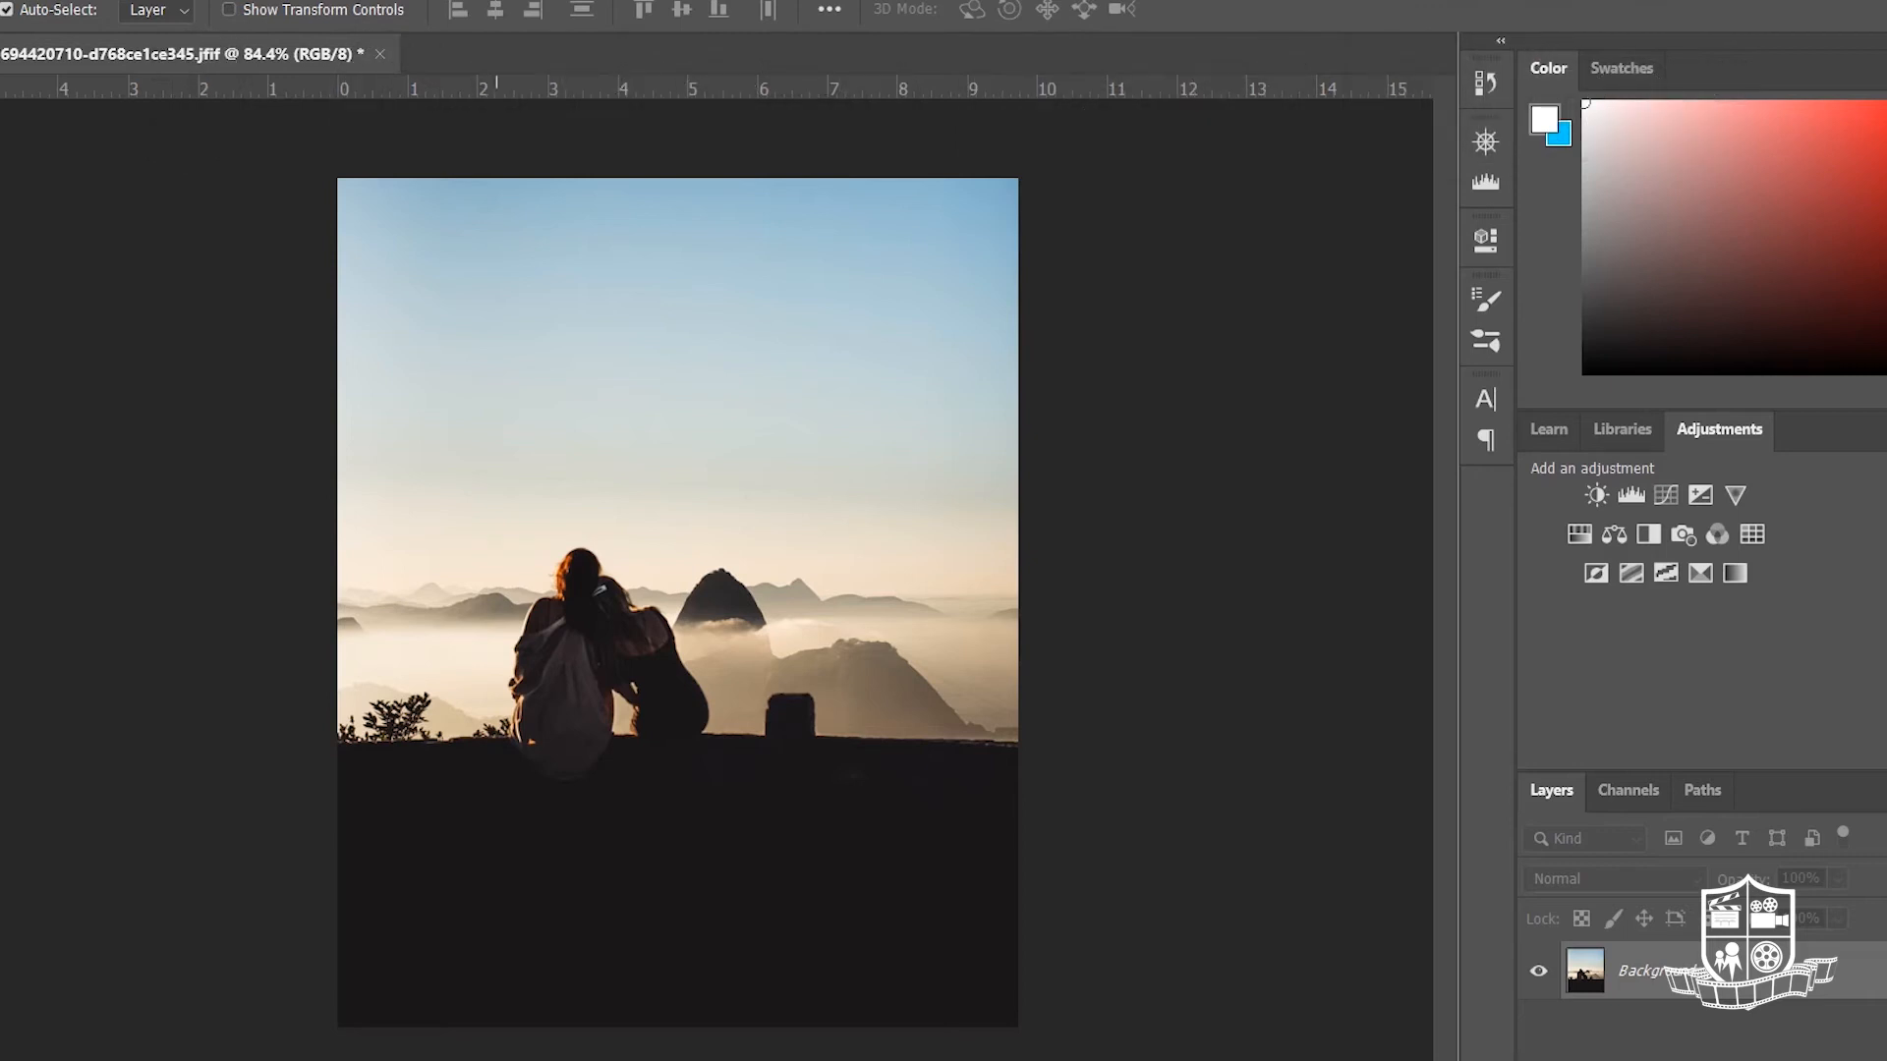
- Open the Camera Raw Filter for the photo and adjust its exposure, contrast and highlights
left_click(778, 33)
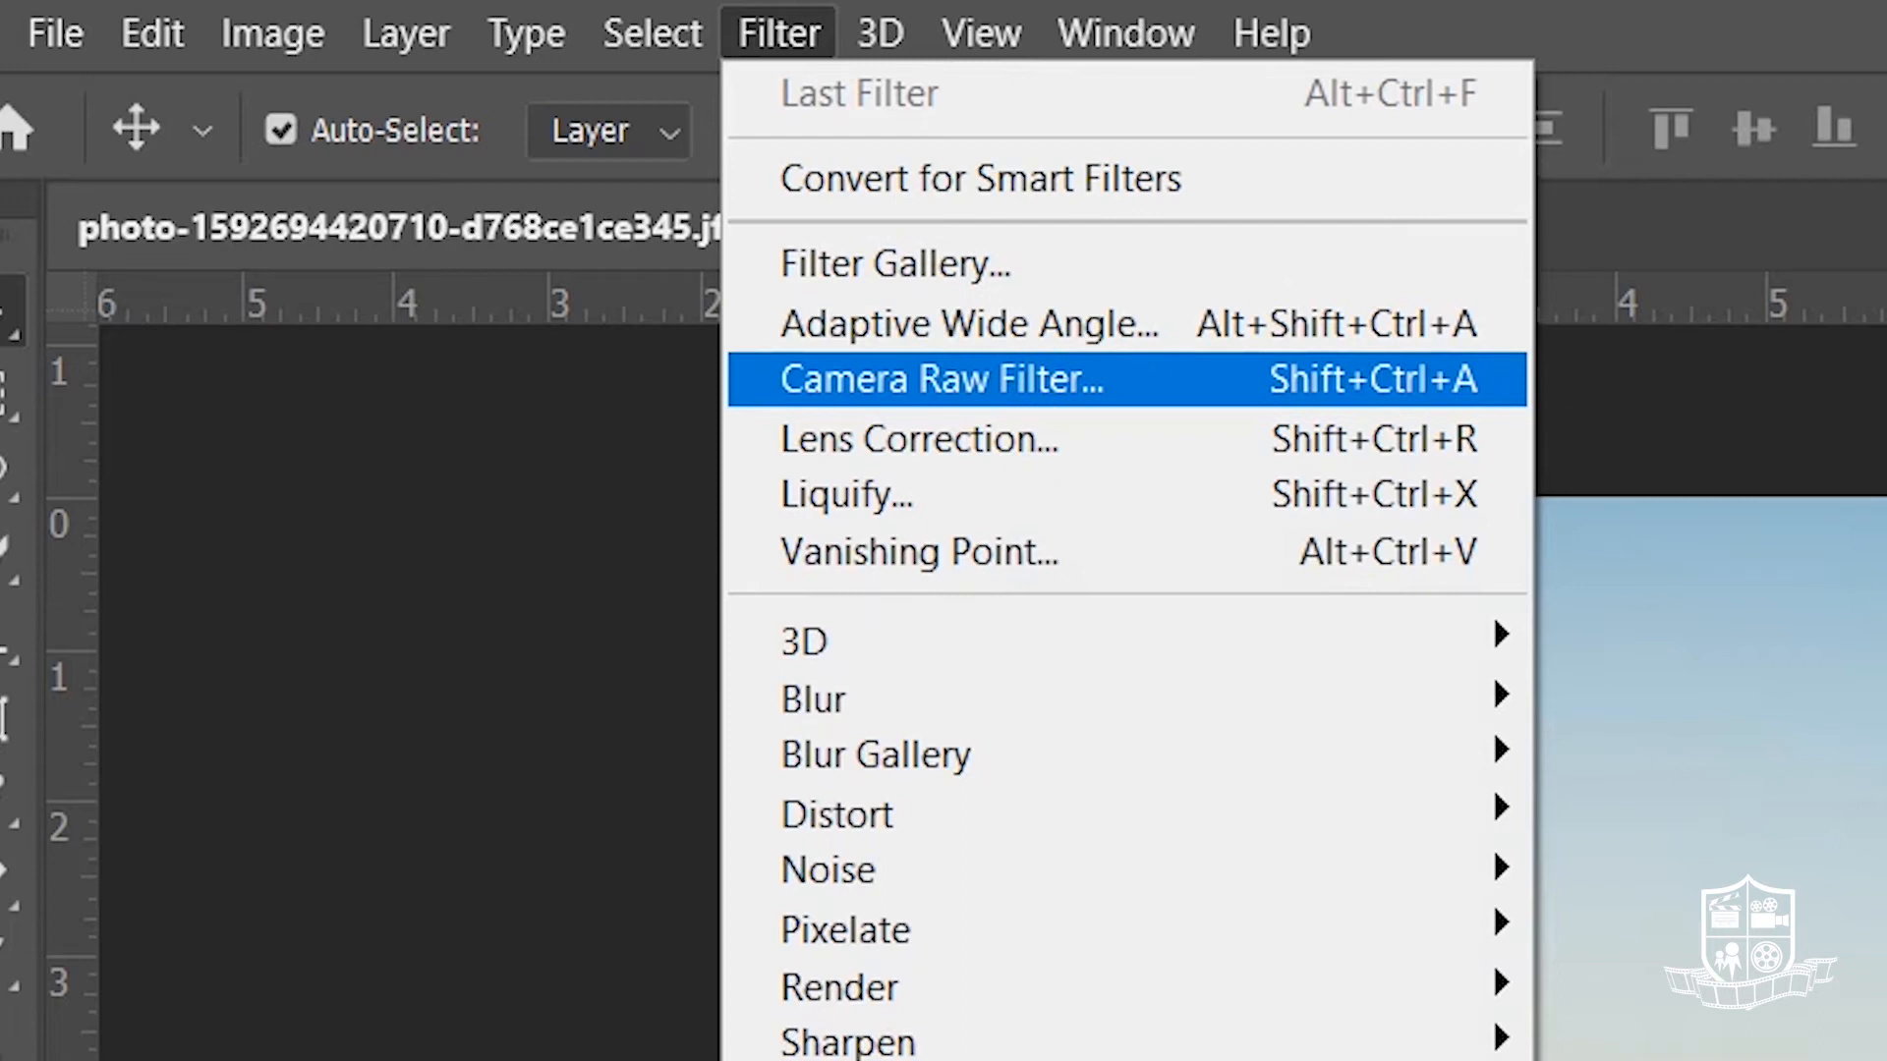
left_click(944, 379)
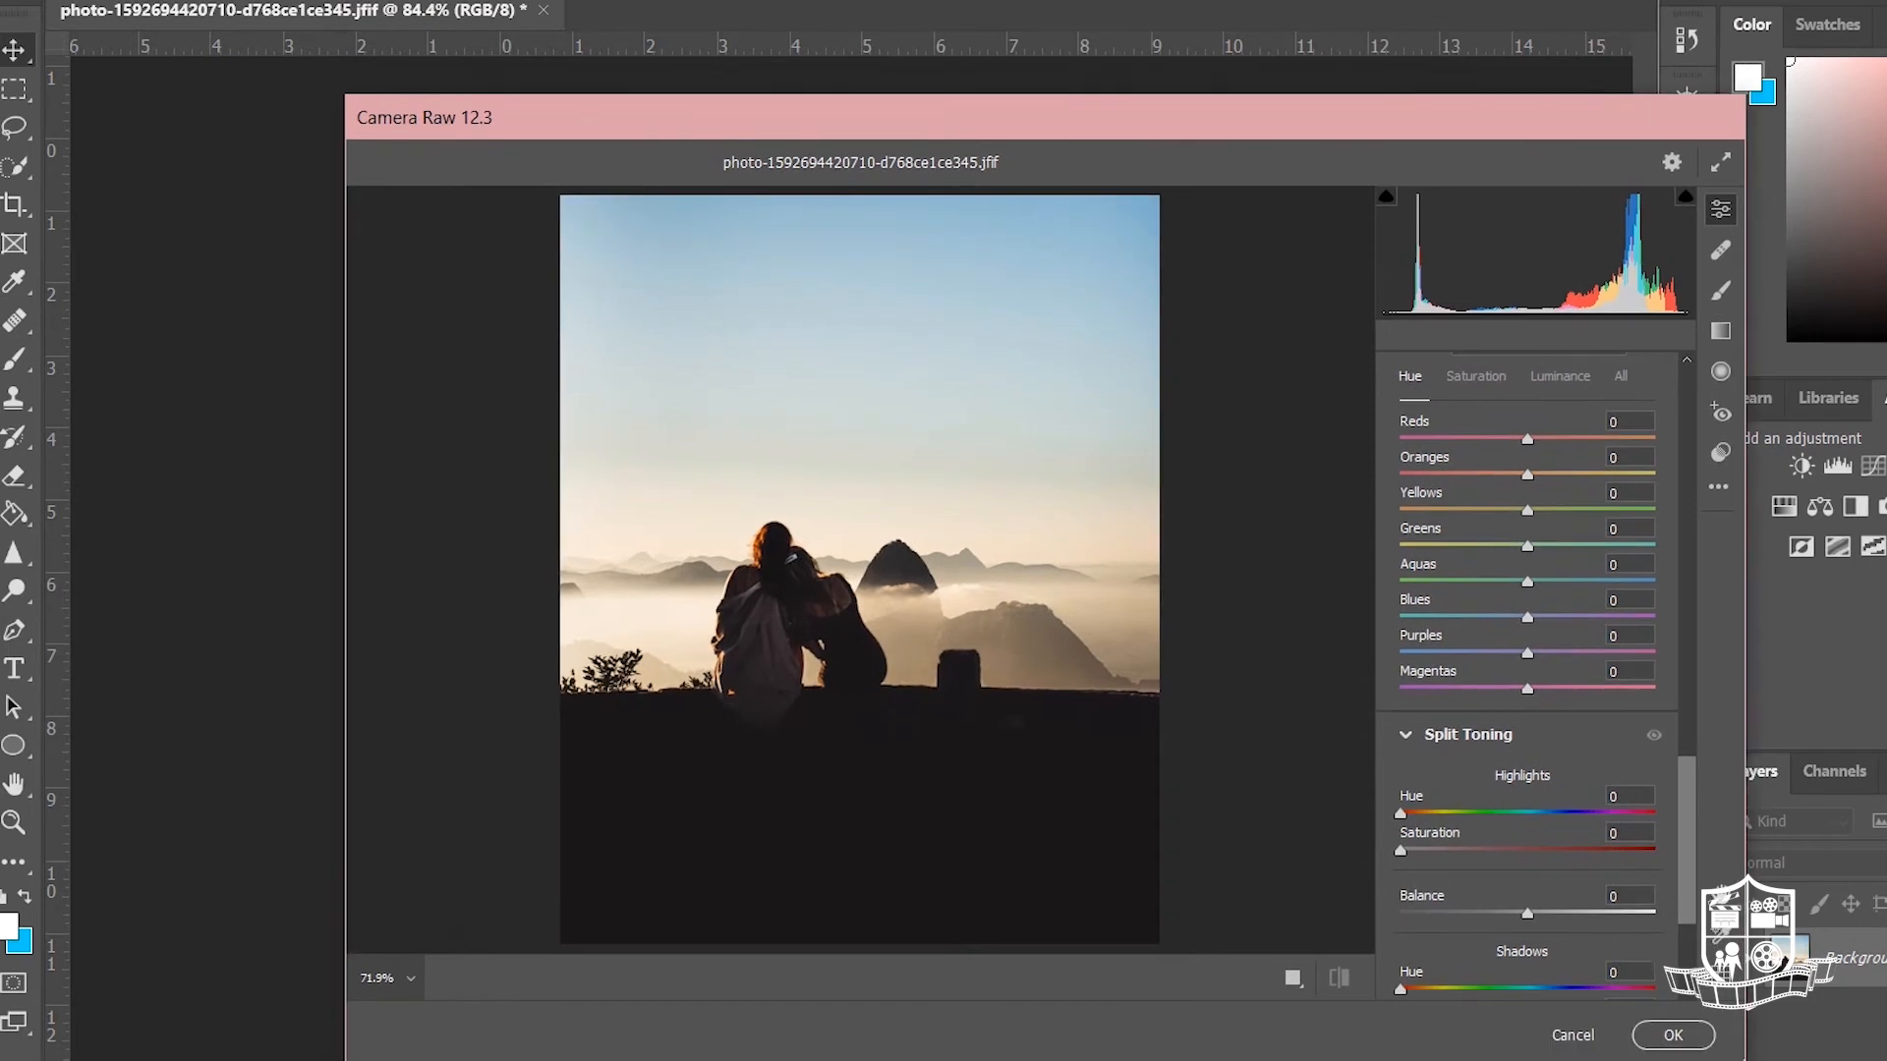
scroll(1528, 678, "up", 15)
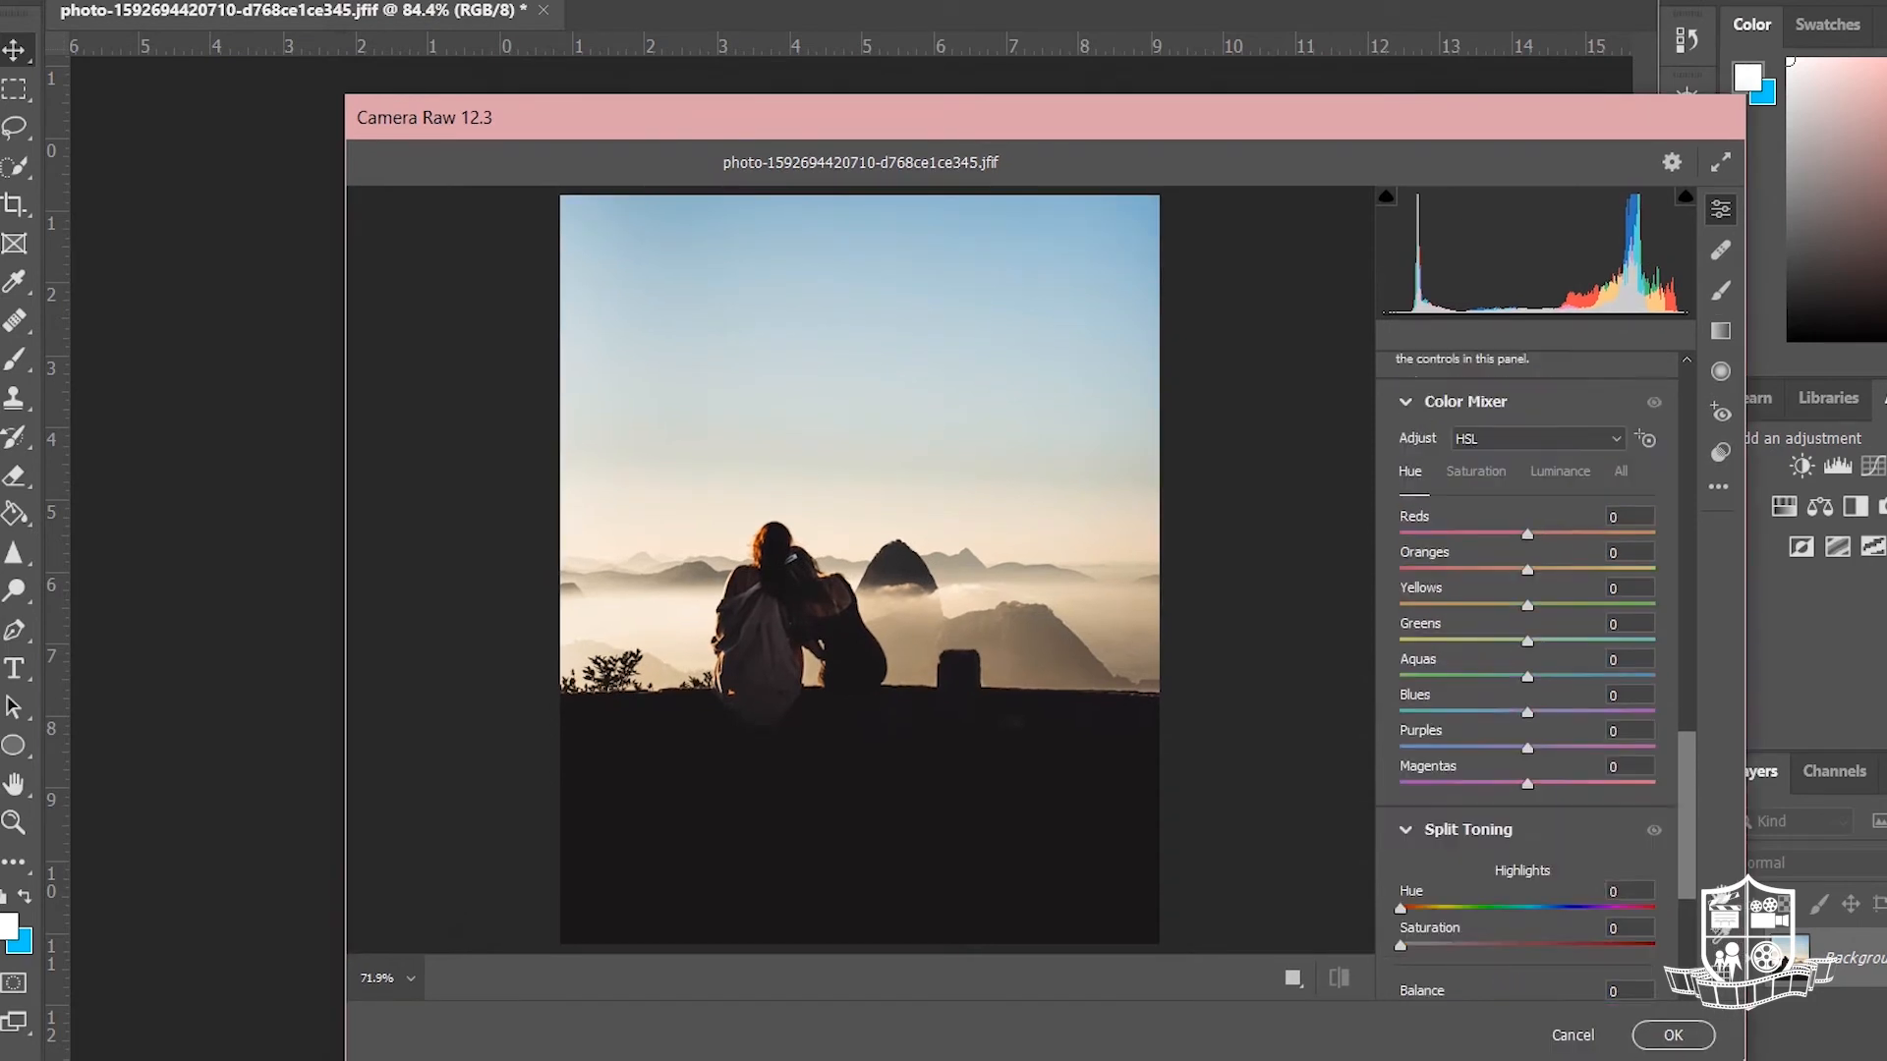
scroll(1528, 678, "up", 5)
left_click_drag(1550, 392, 1547, 392)
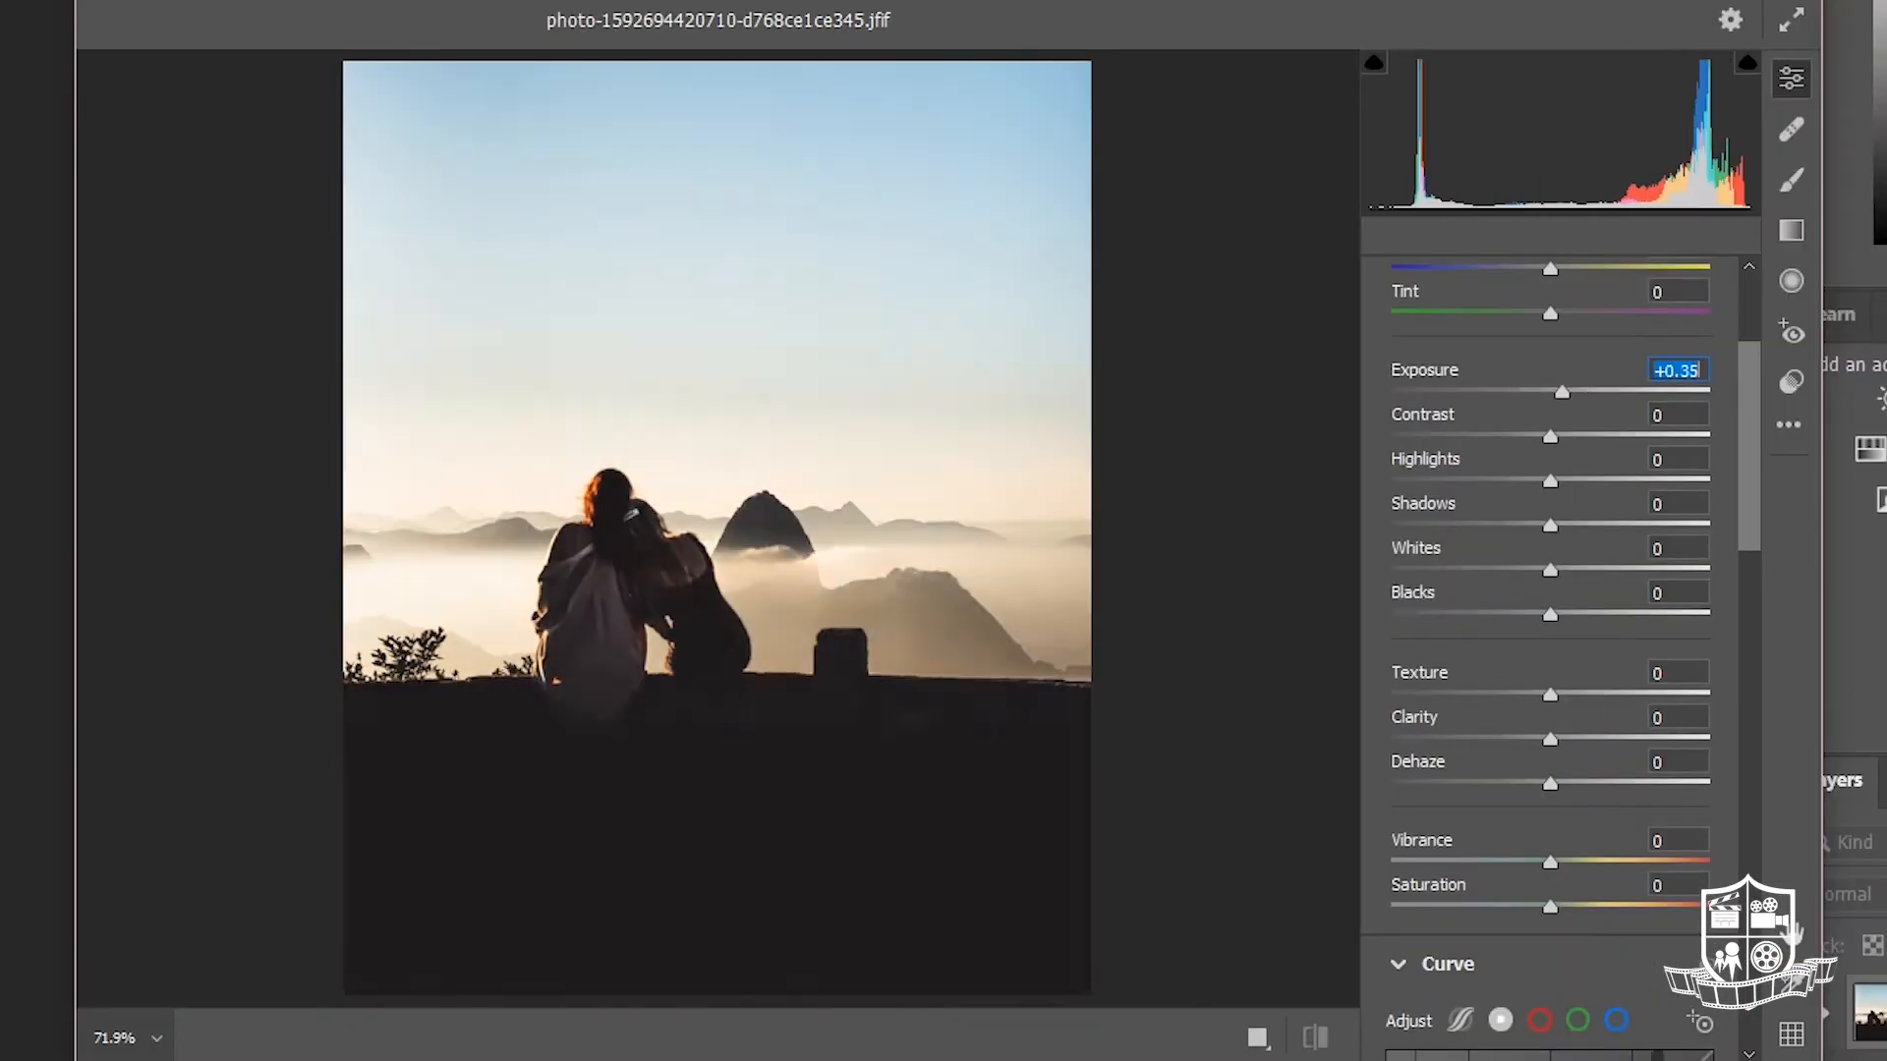
left_click_drag(1550, 436, 1651, 482)
- Set the Color Mixer hues to Reds -15, Oranges -12, Yellows +4, Greens +7 and Aquas +5, and tint the photo with Split Toning
left_click_drag(1550, 631, 1558, 631)
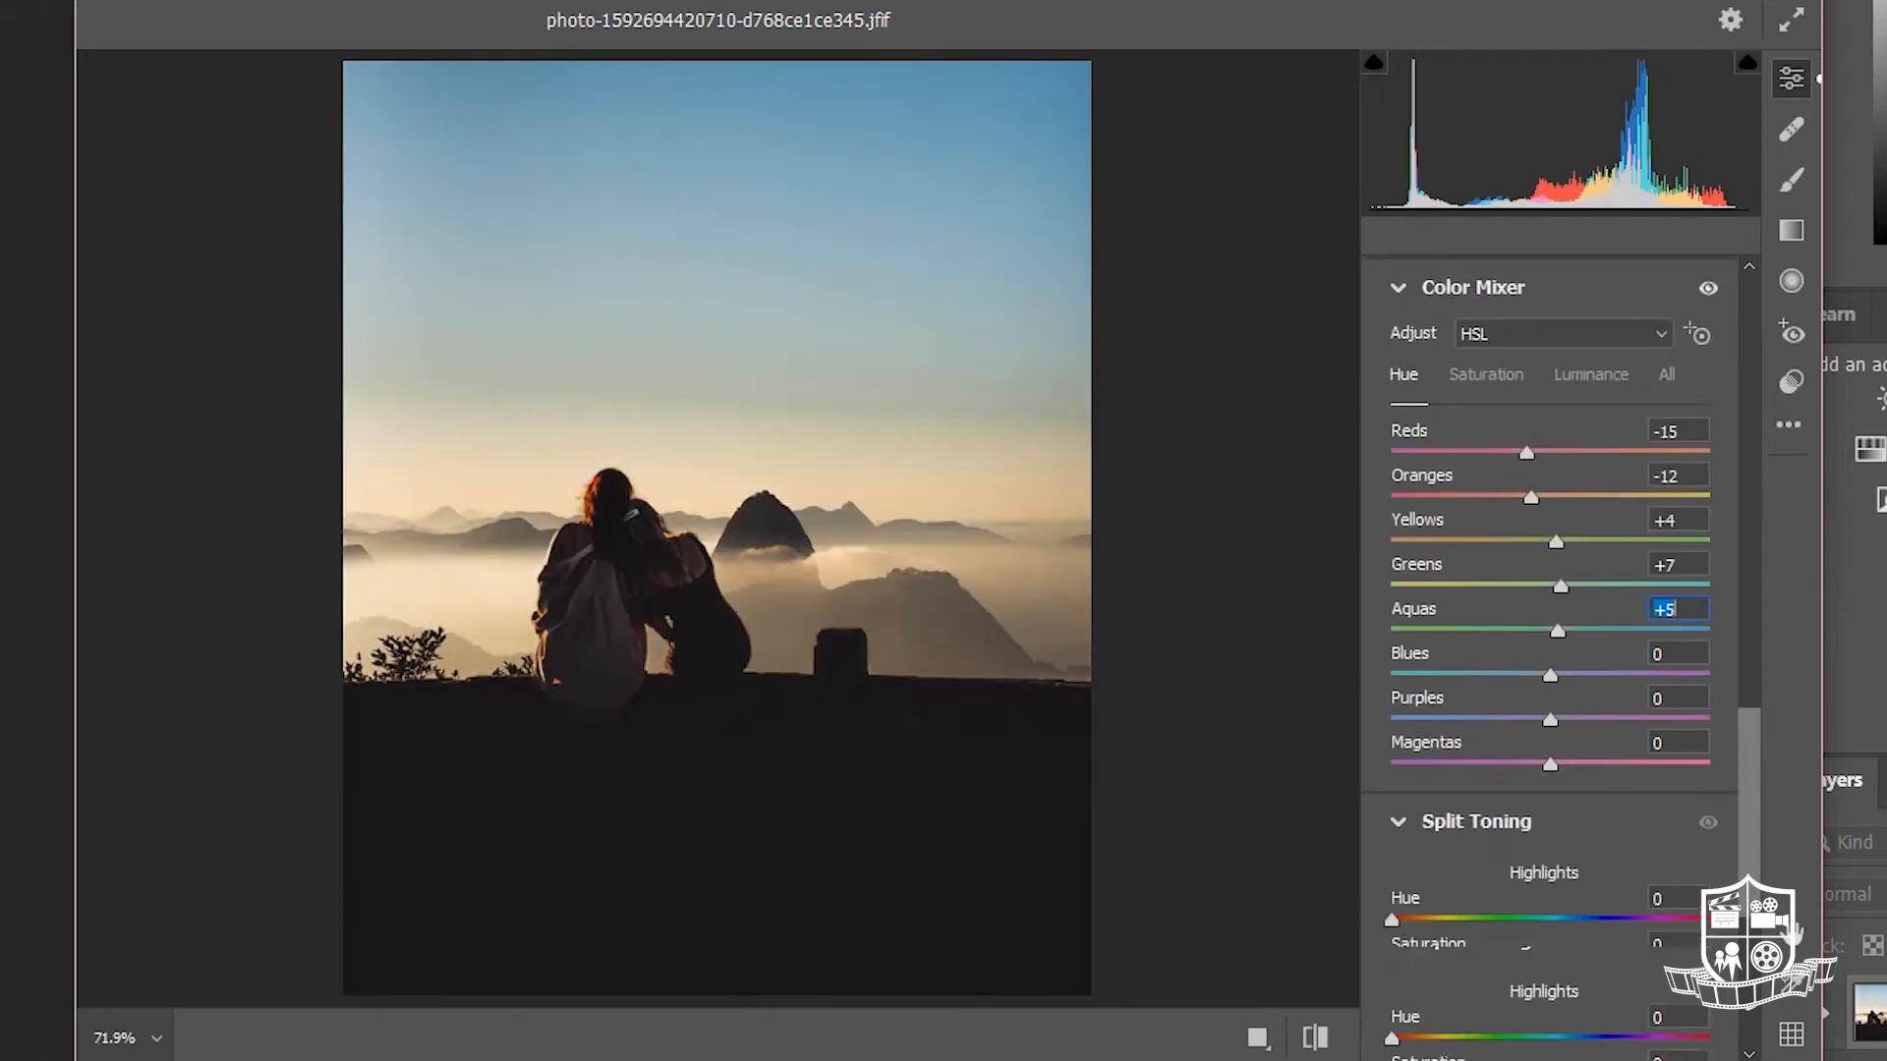
scroll(1549, 678, "down", 3)
left_click_drag(1392, 730, 1541, 729)
left_click_drag(1392, 949, 1484, 949)
left_click_drag(1392, 902, 1709, 902)
left_click_drag(1484, 949, 1475, 902)
left_click_drag(1674, 950, 1413, 949)
scroll(1515, 731, "down", 3)
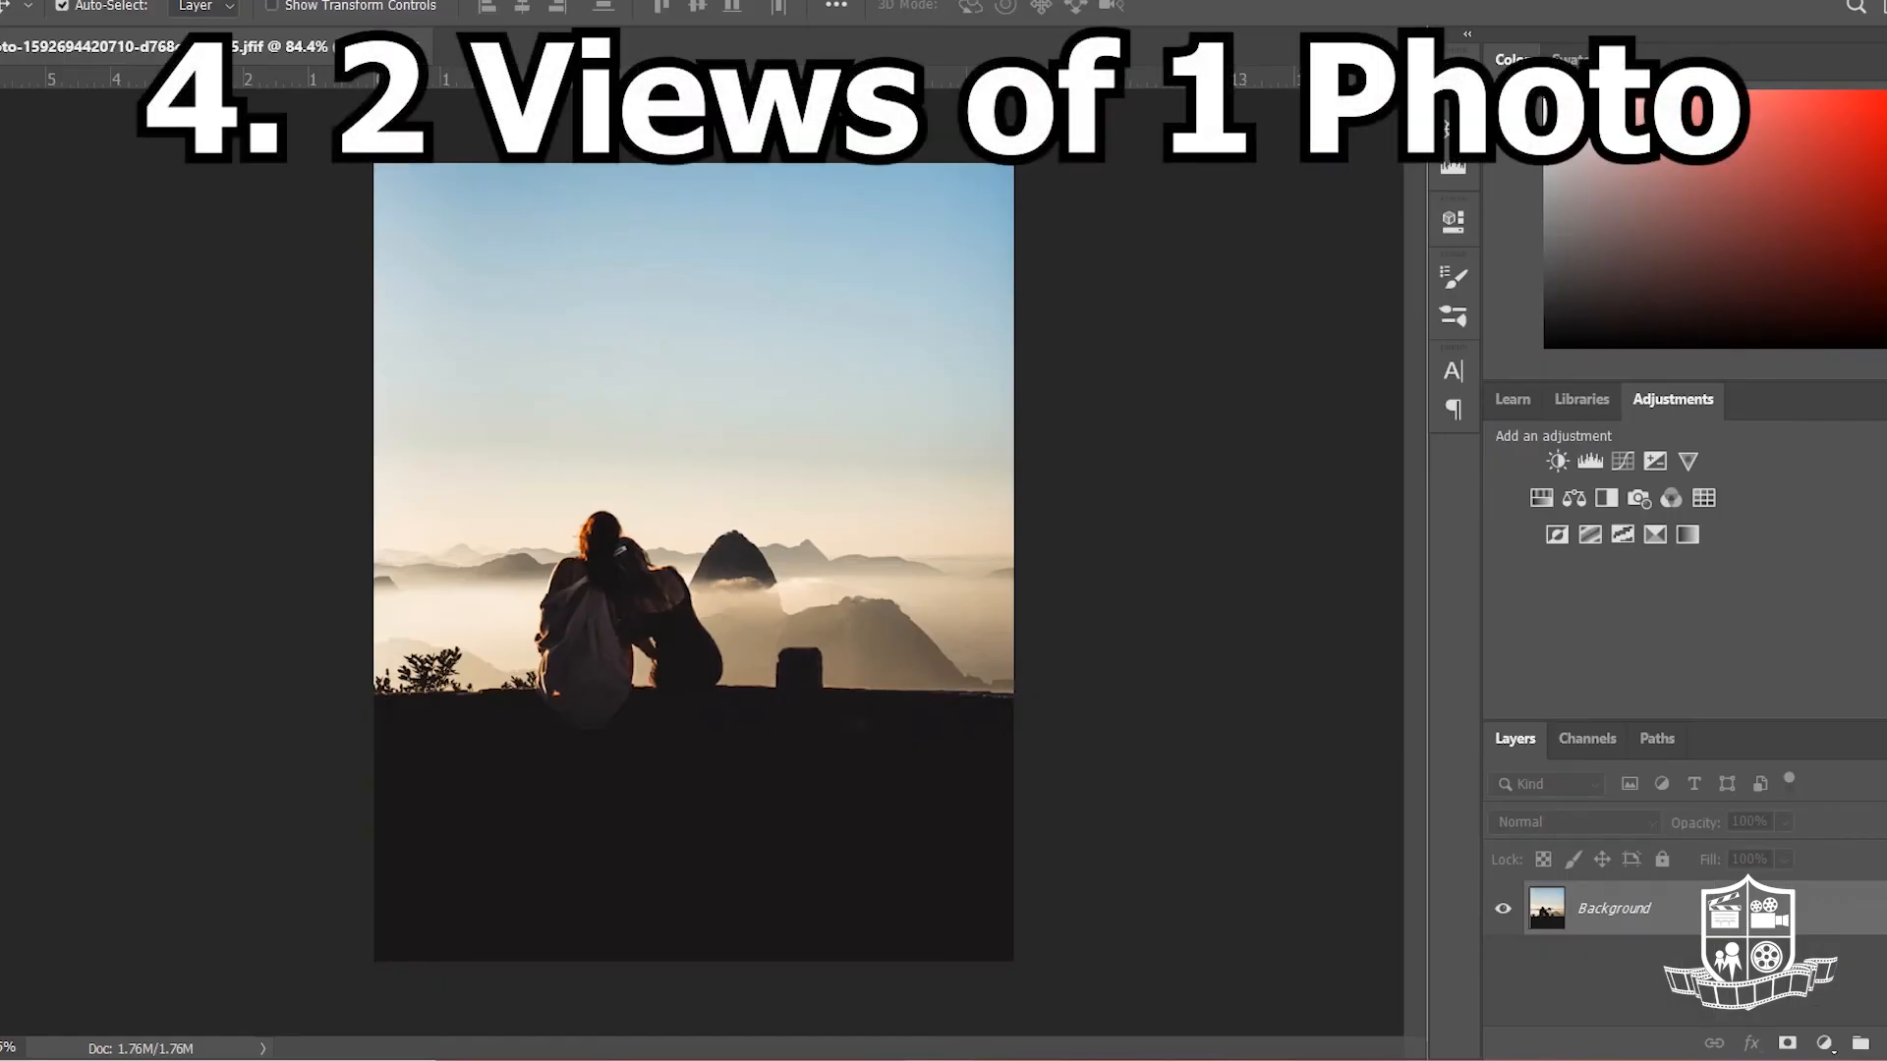
- Open a new window showing the same photo document
left_click(361, 0)
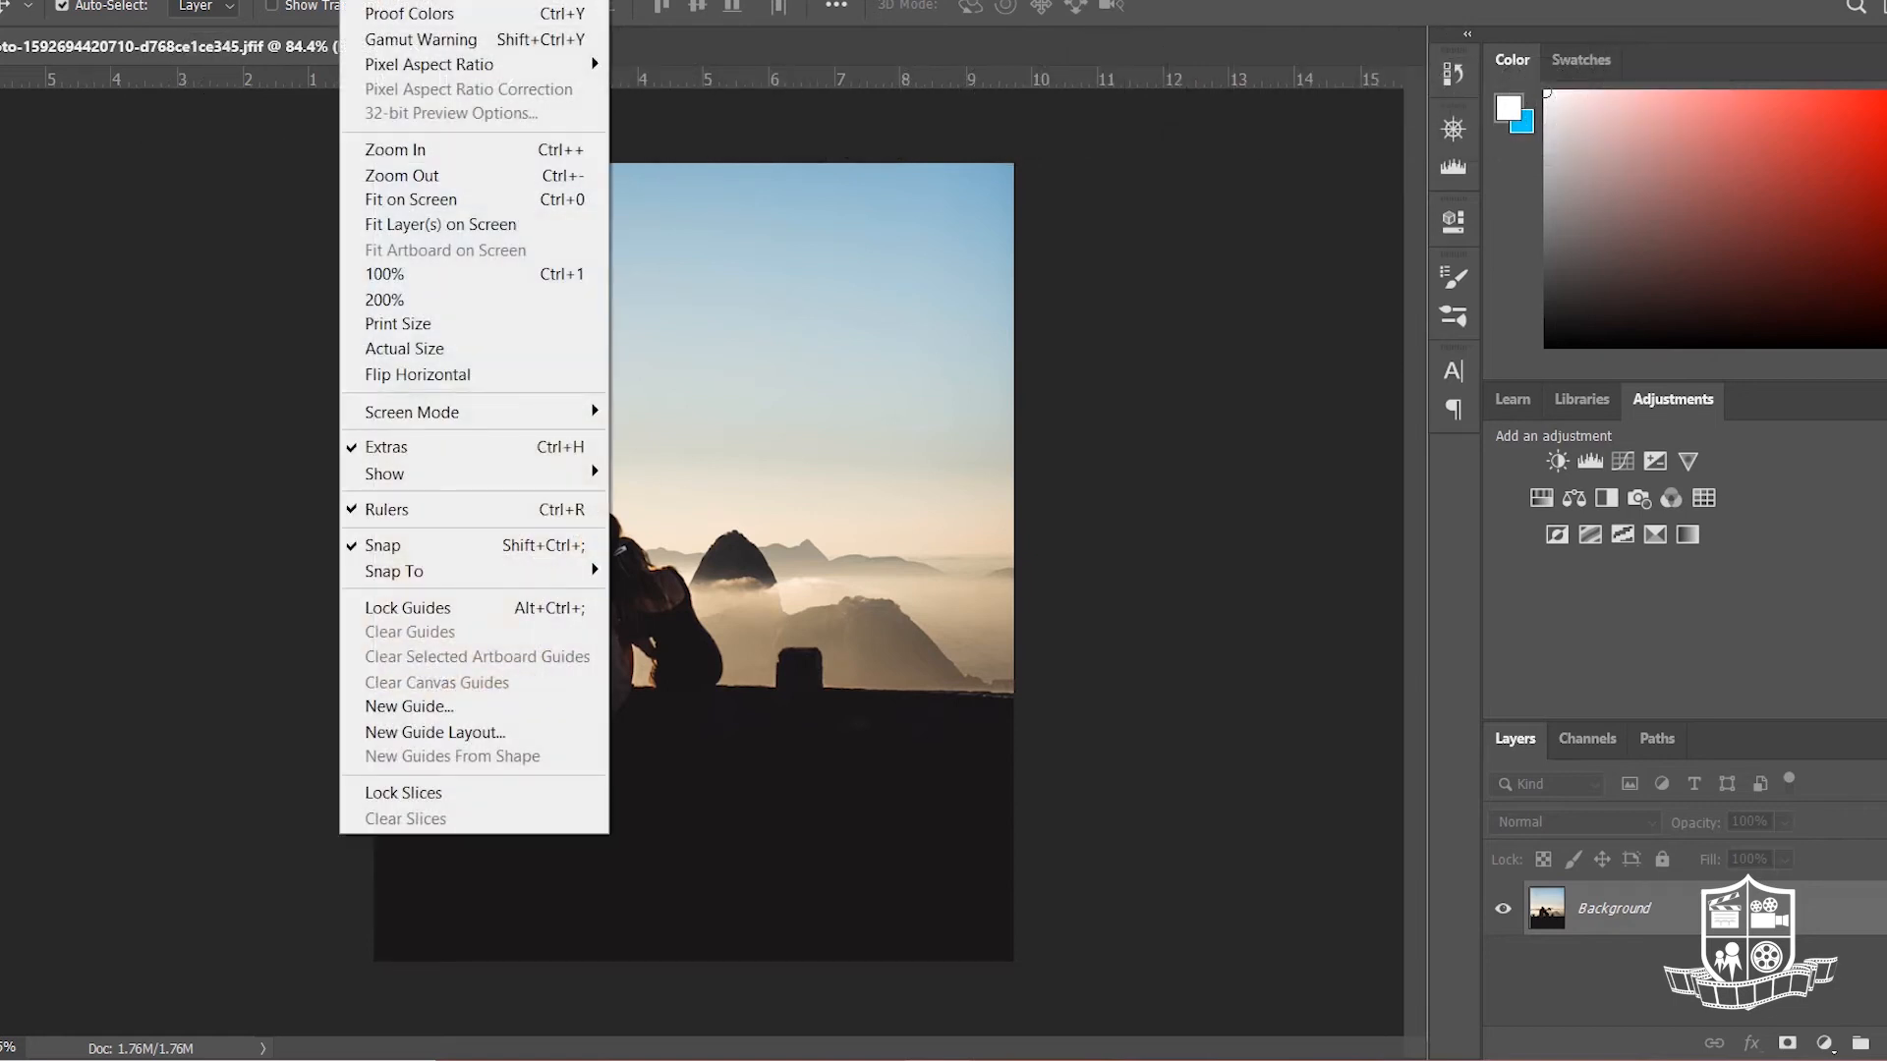
mouse_move(417, 0)
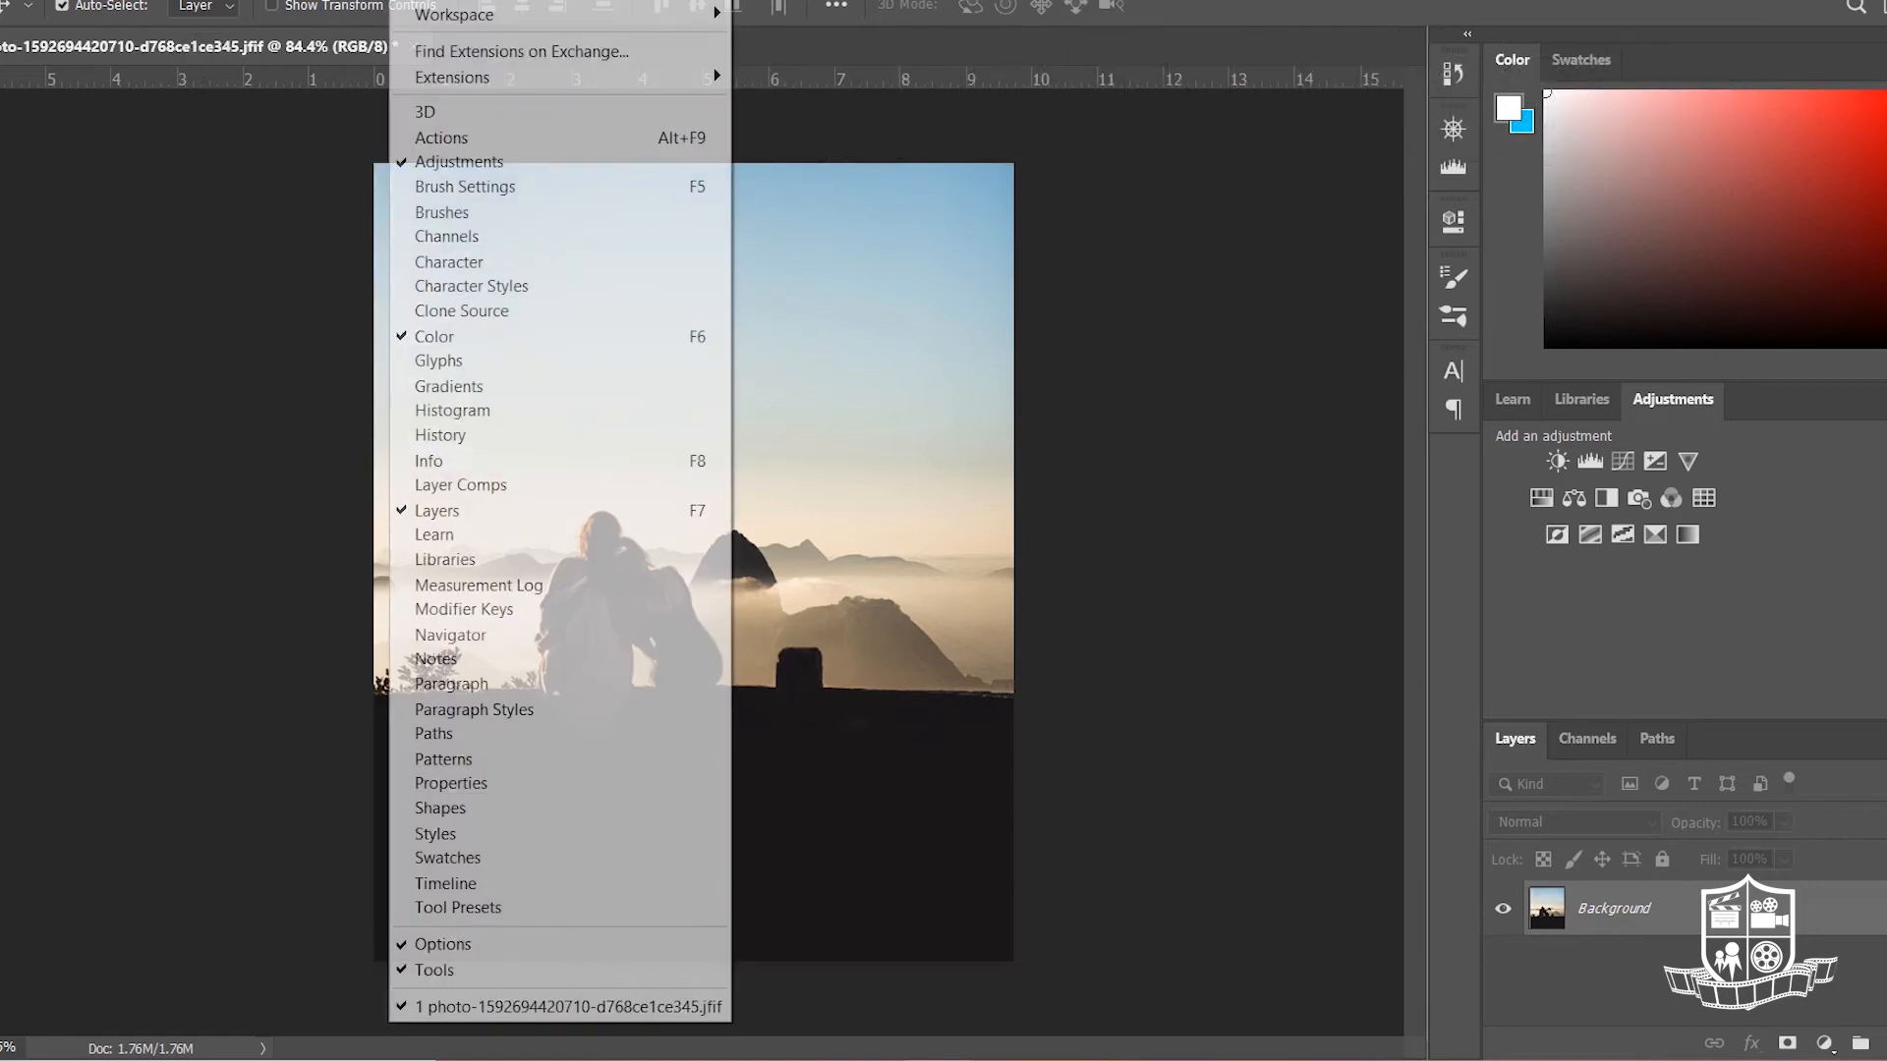
key("Escape")
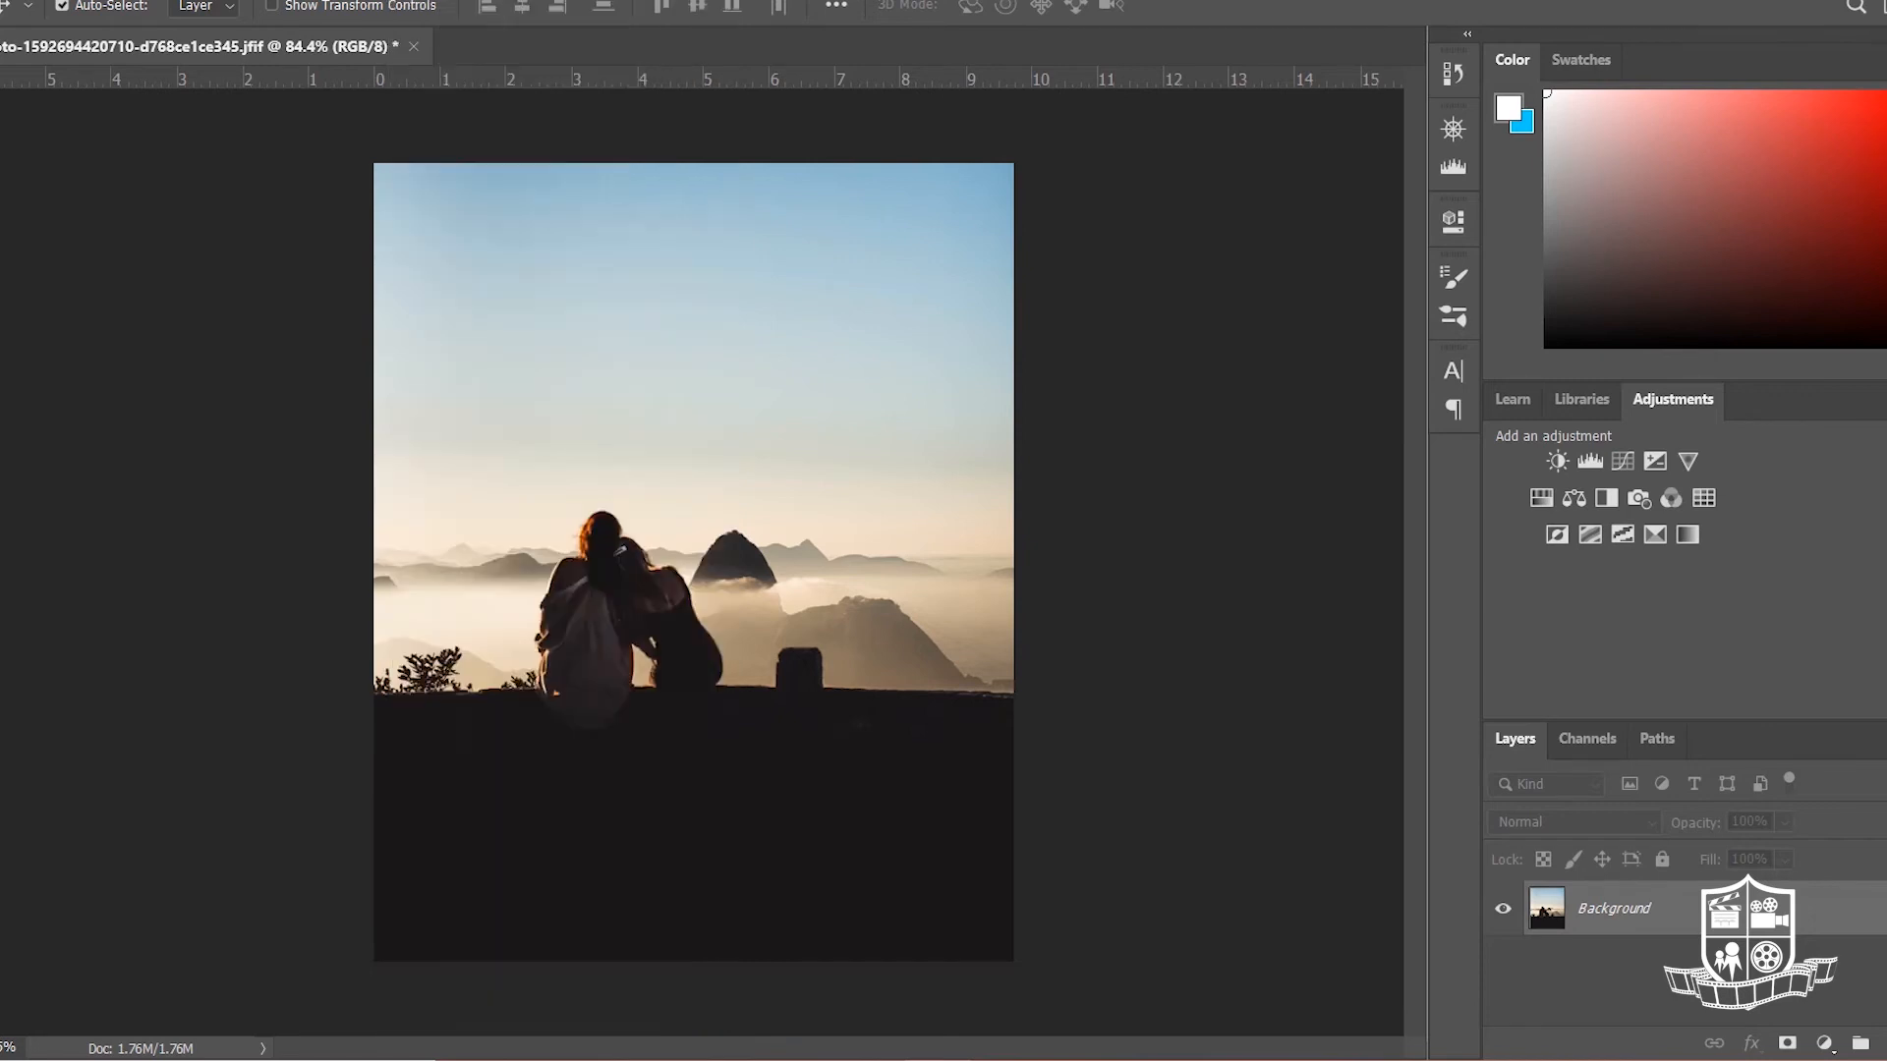
scroll(580, 562, "up", 1)
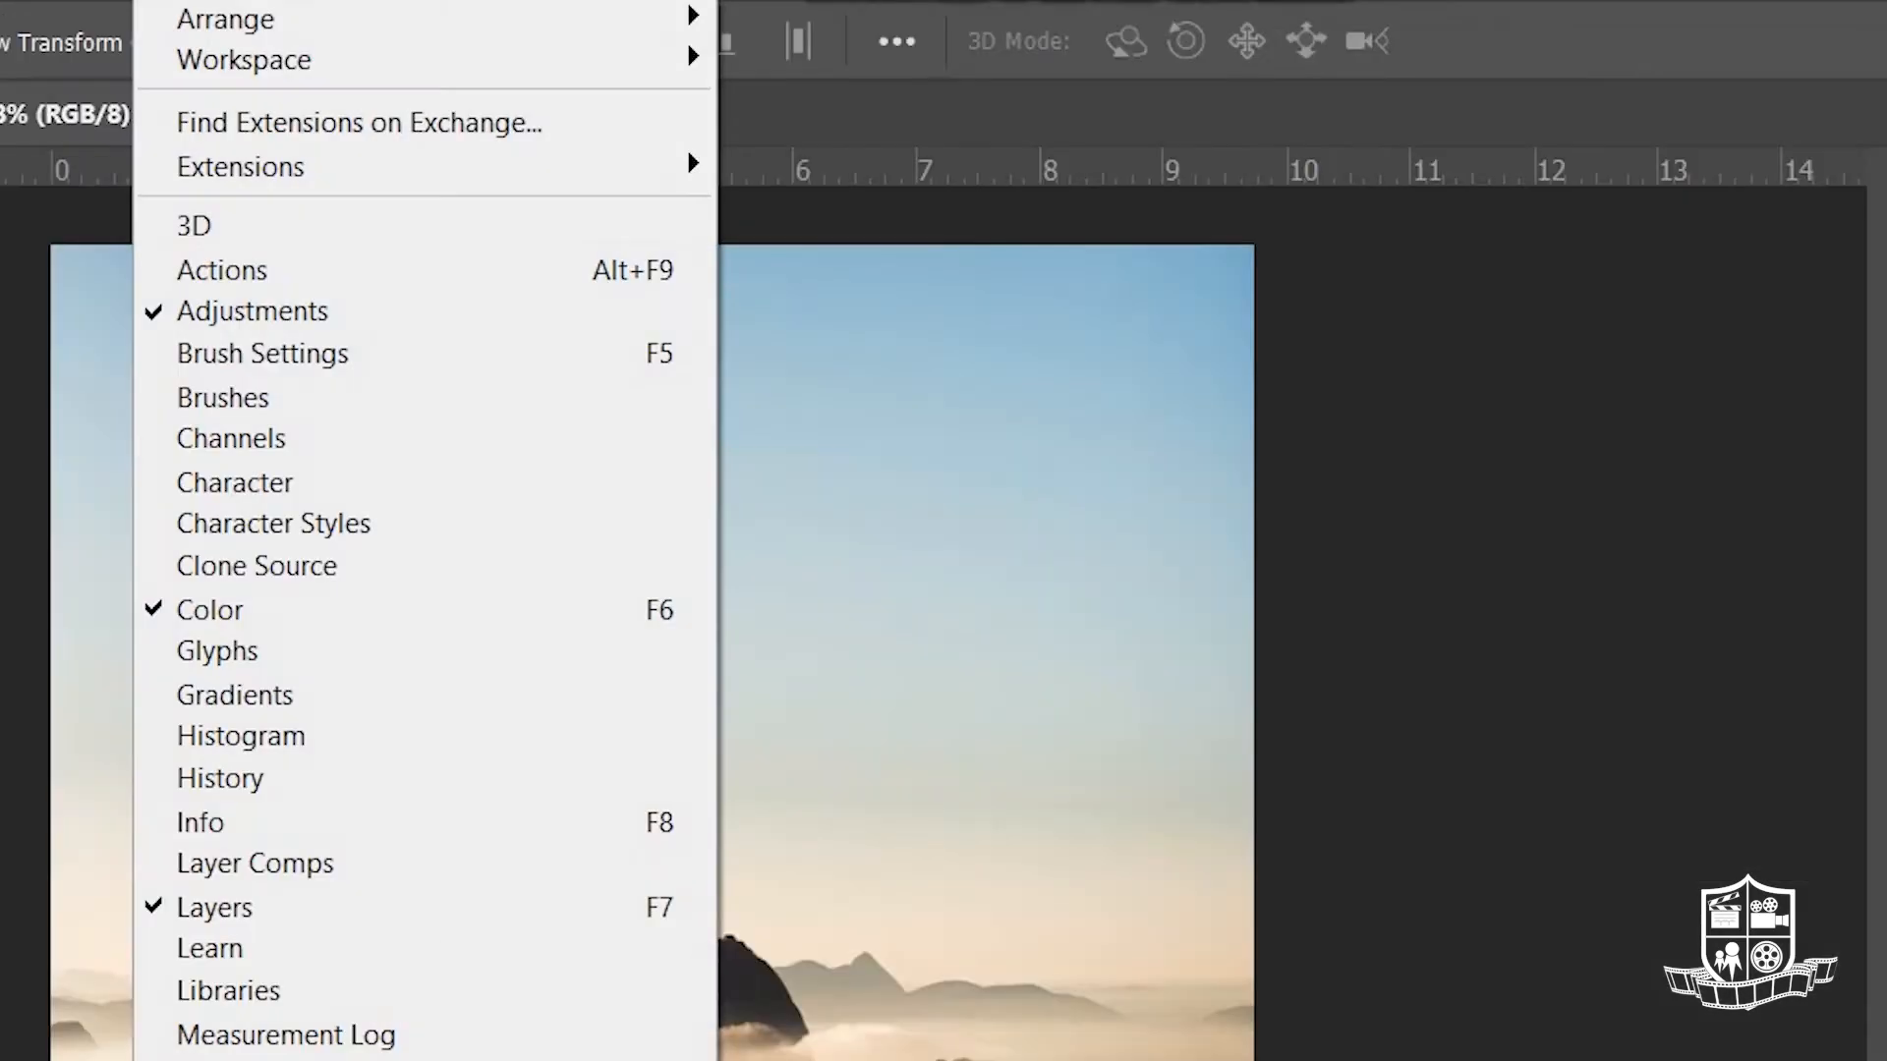
mouse_move(423, 19)
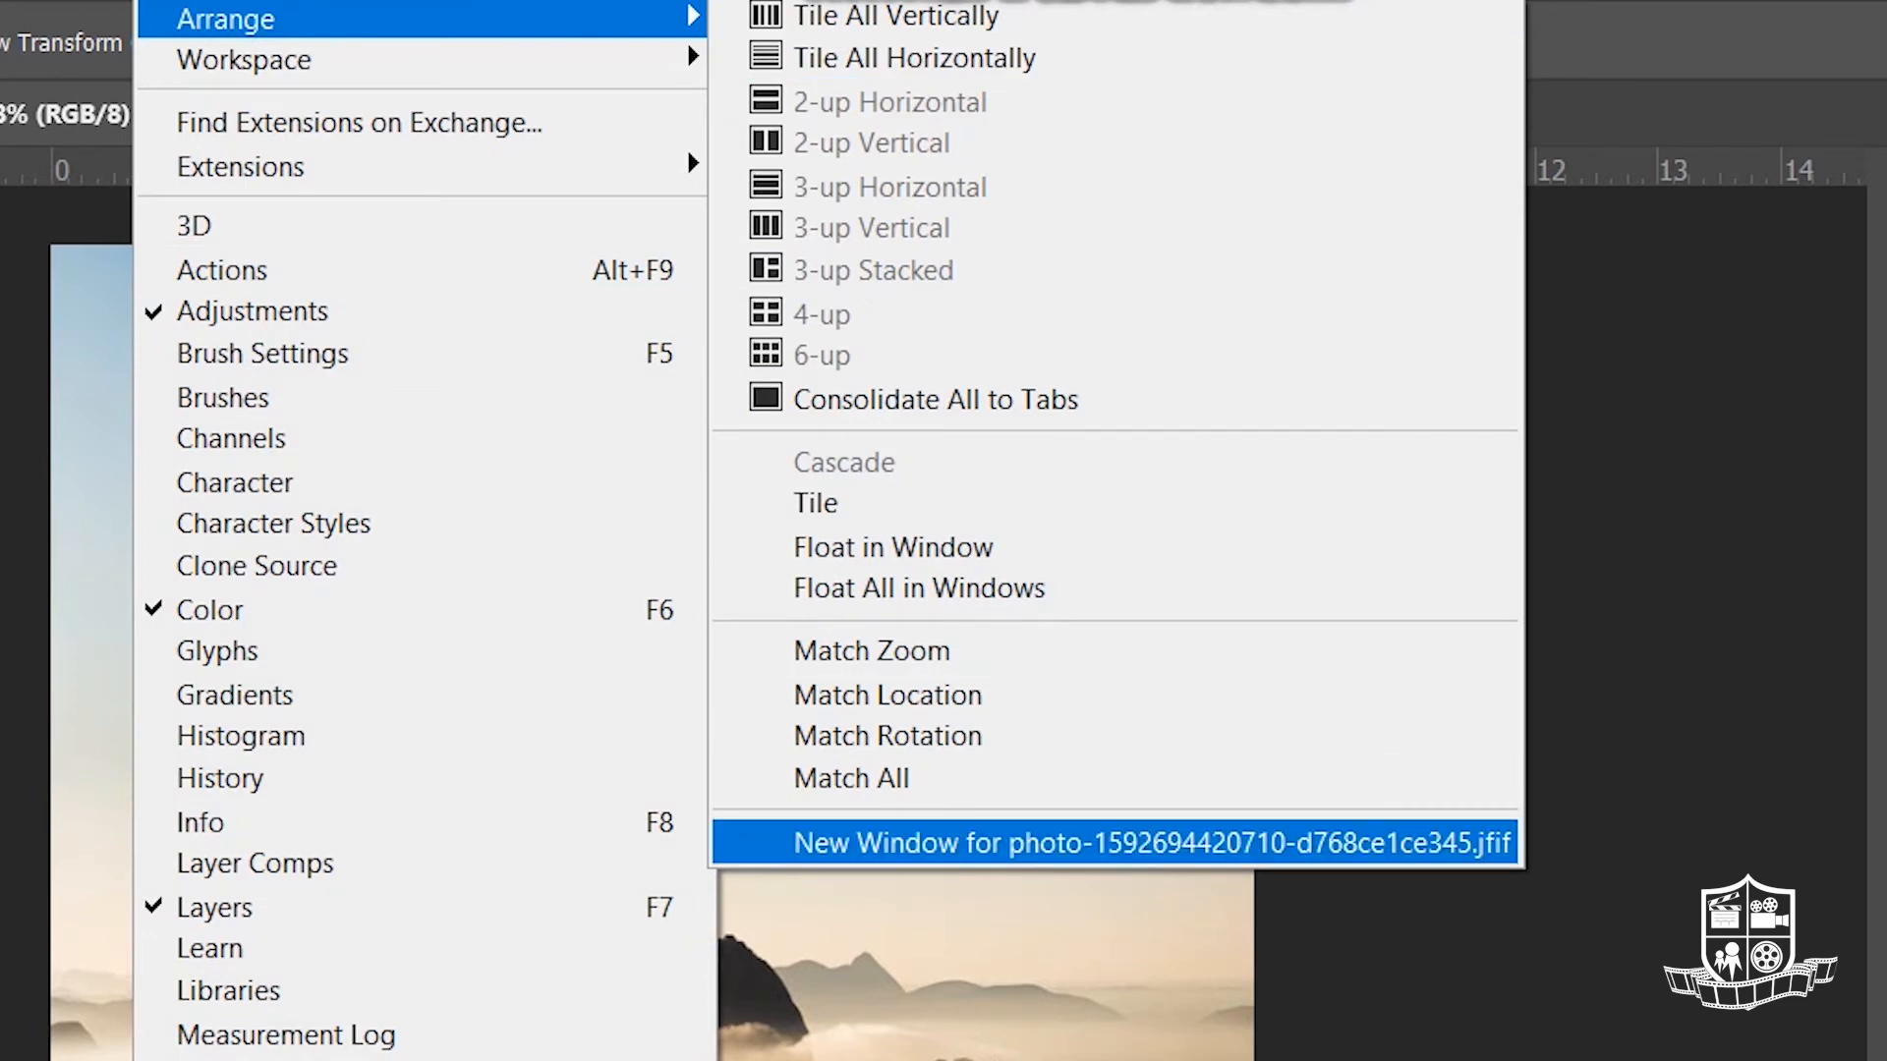
left_click(1101, 843)
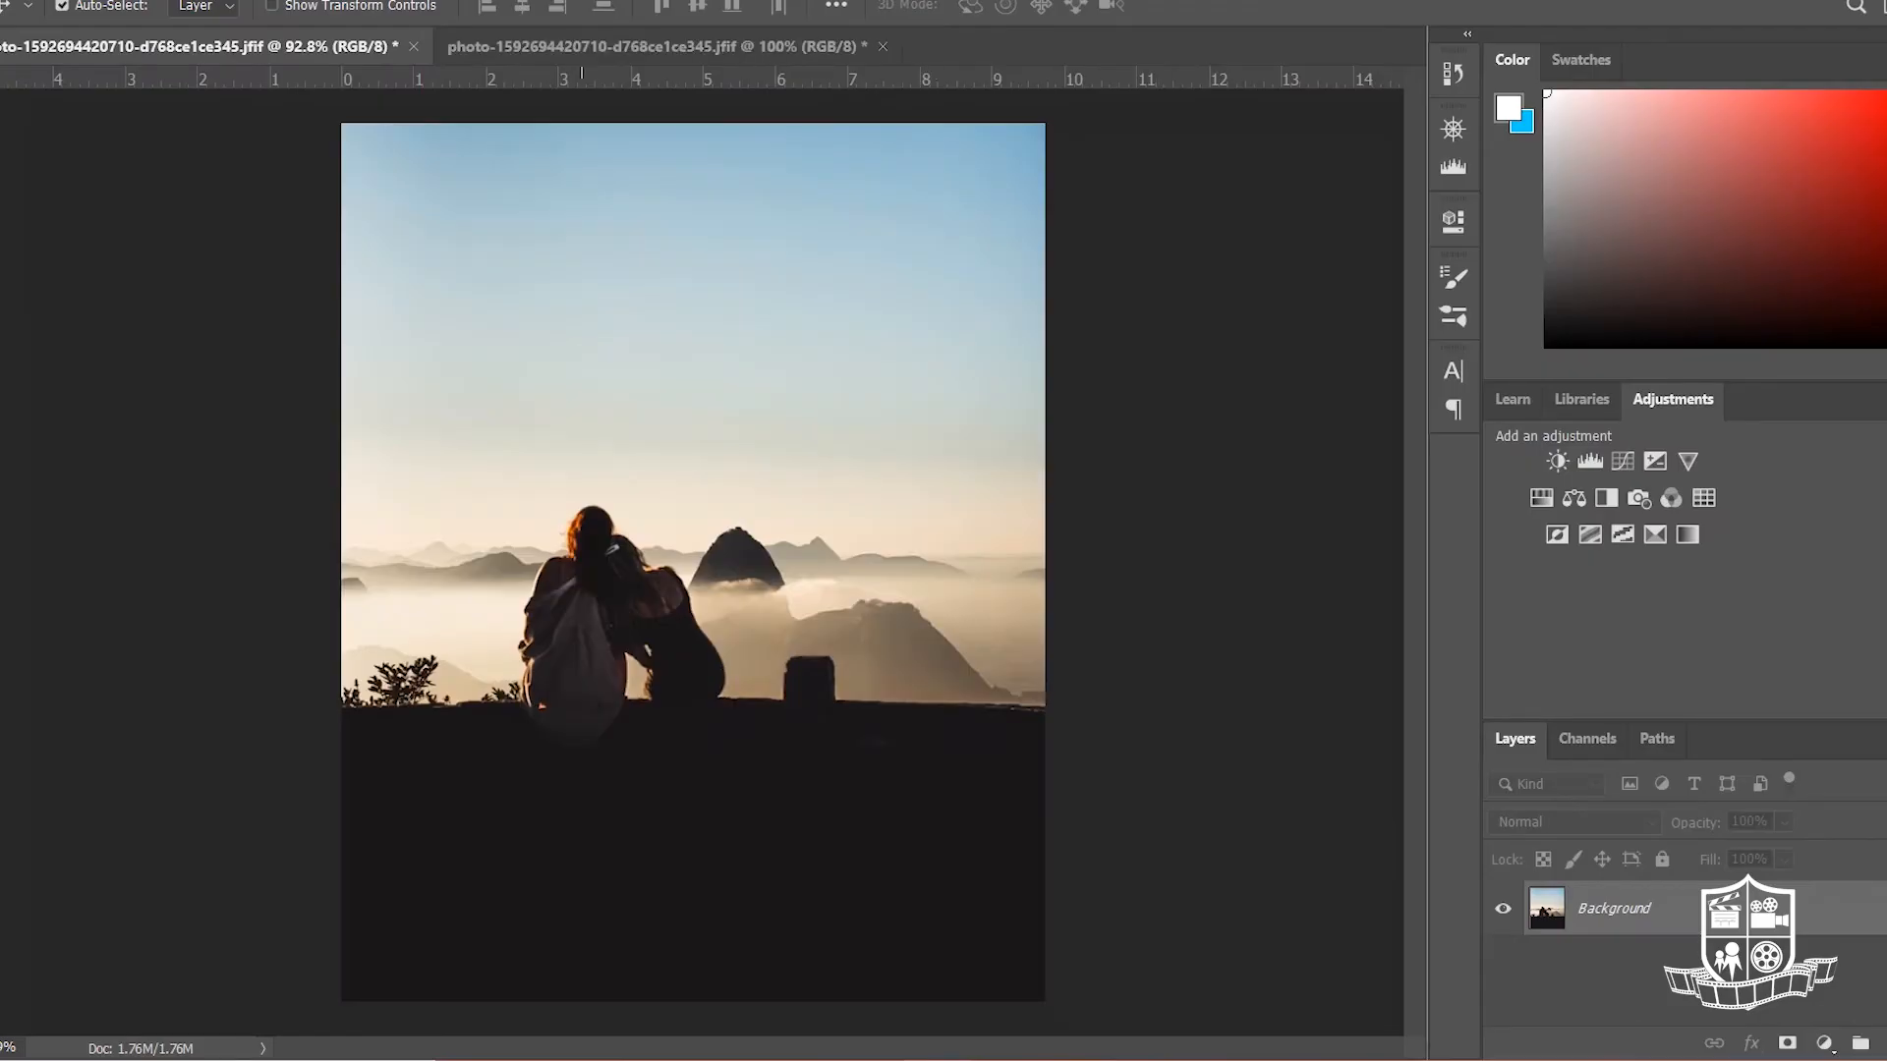
- Arrange the two windows of the photo side by side in the 2-up Vertical layout
left_click(657, 47)
left_click(295, 47)
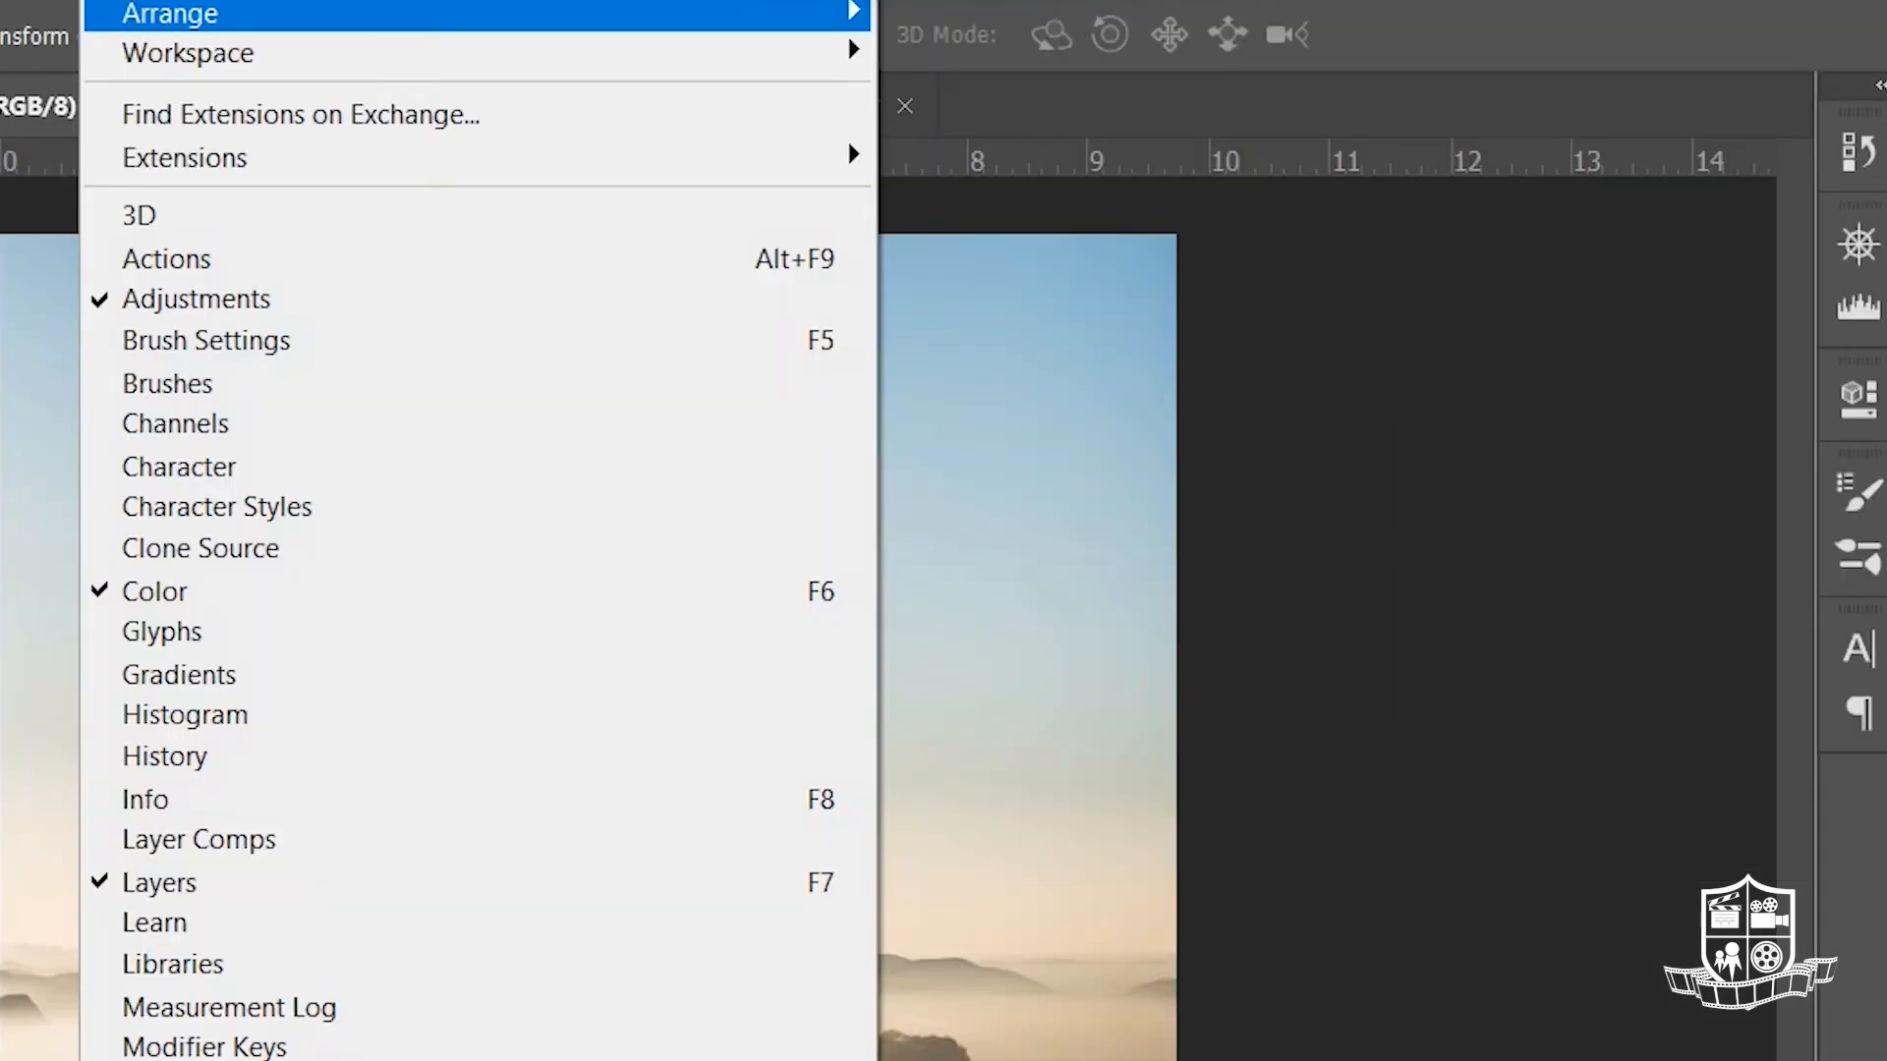
mouse_move(169, 12)
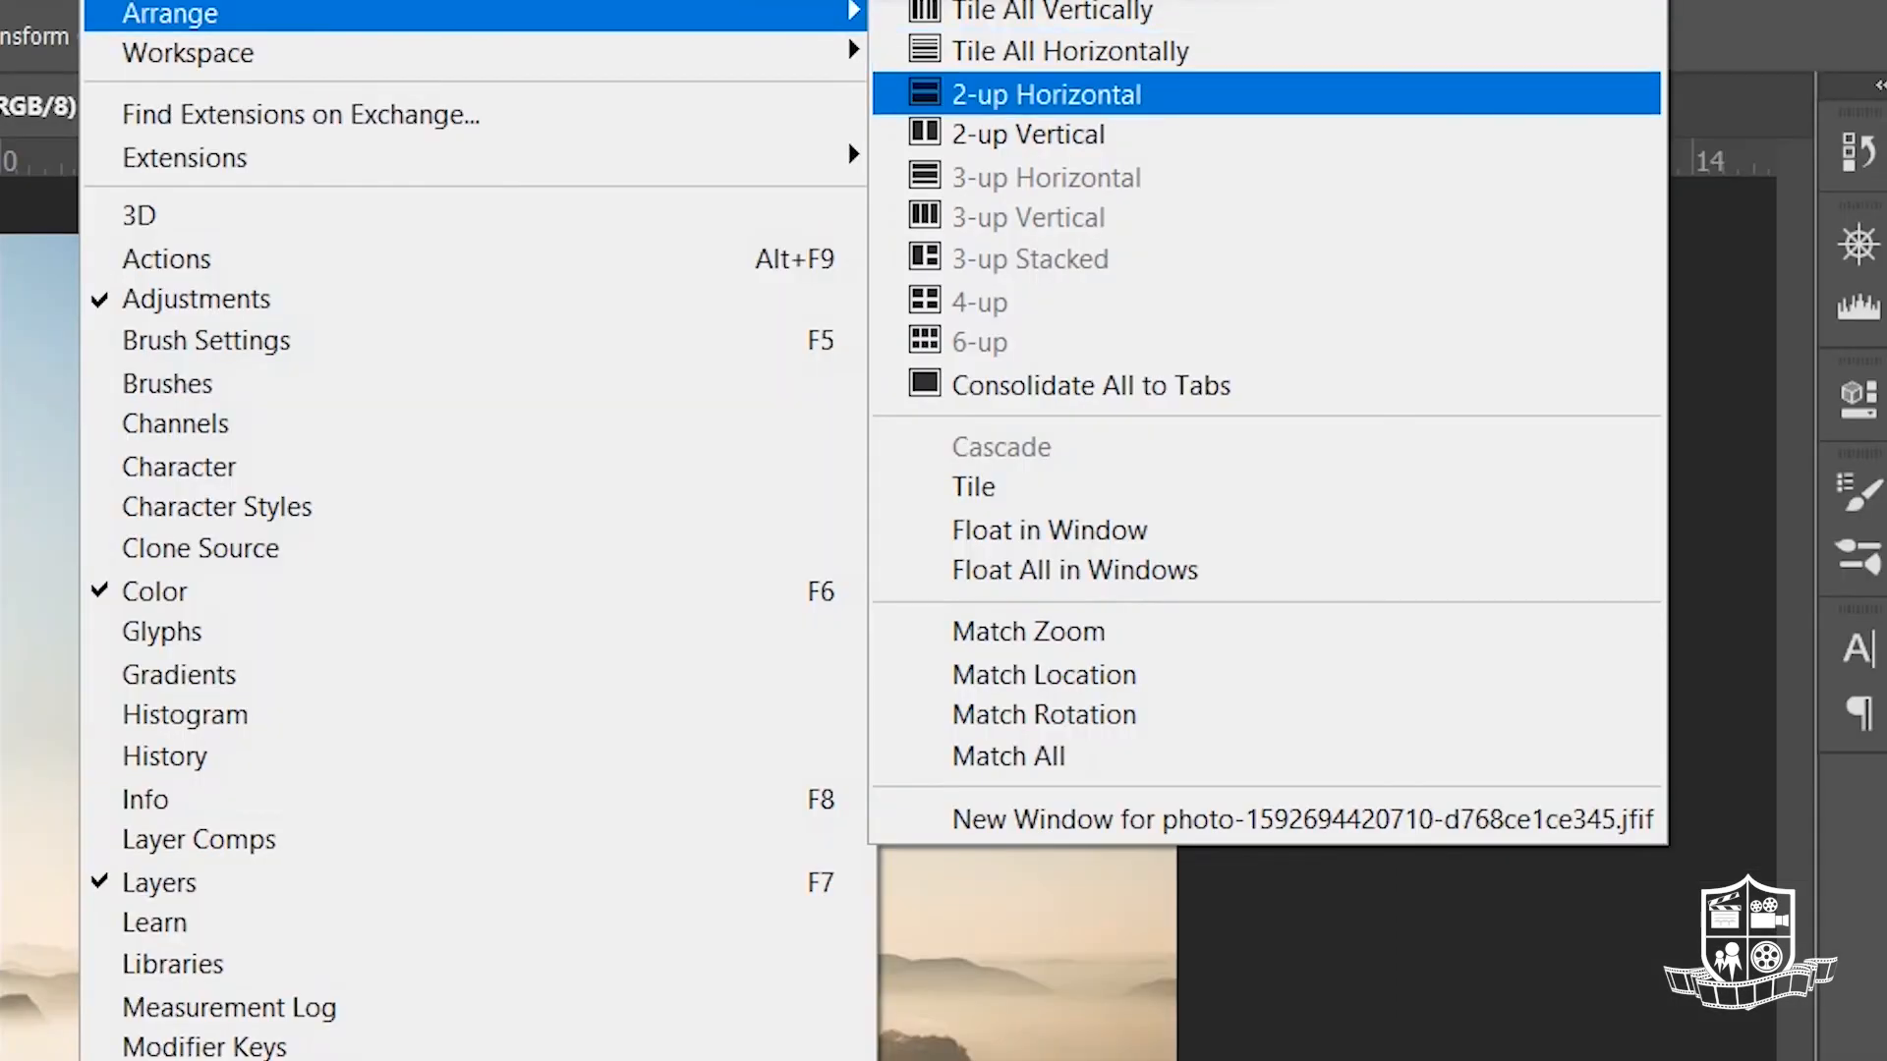
left_click(1028, 135)
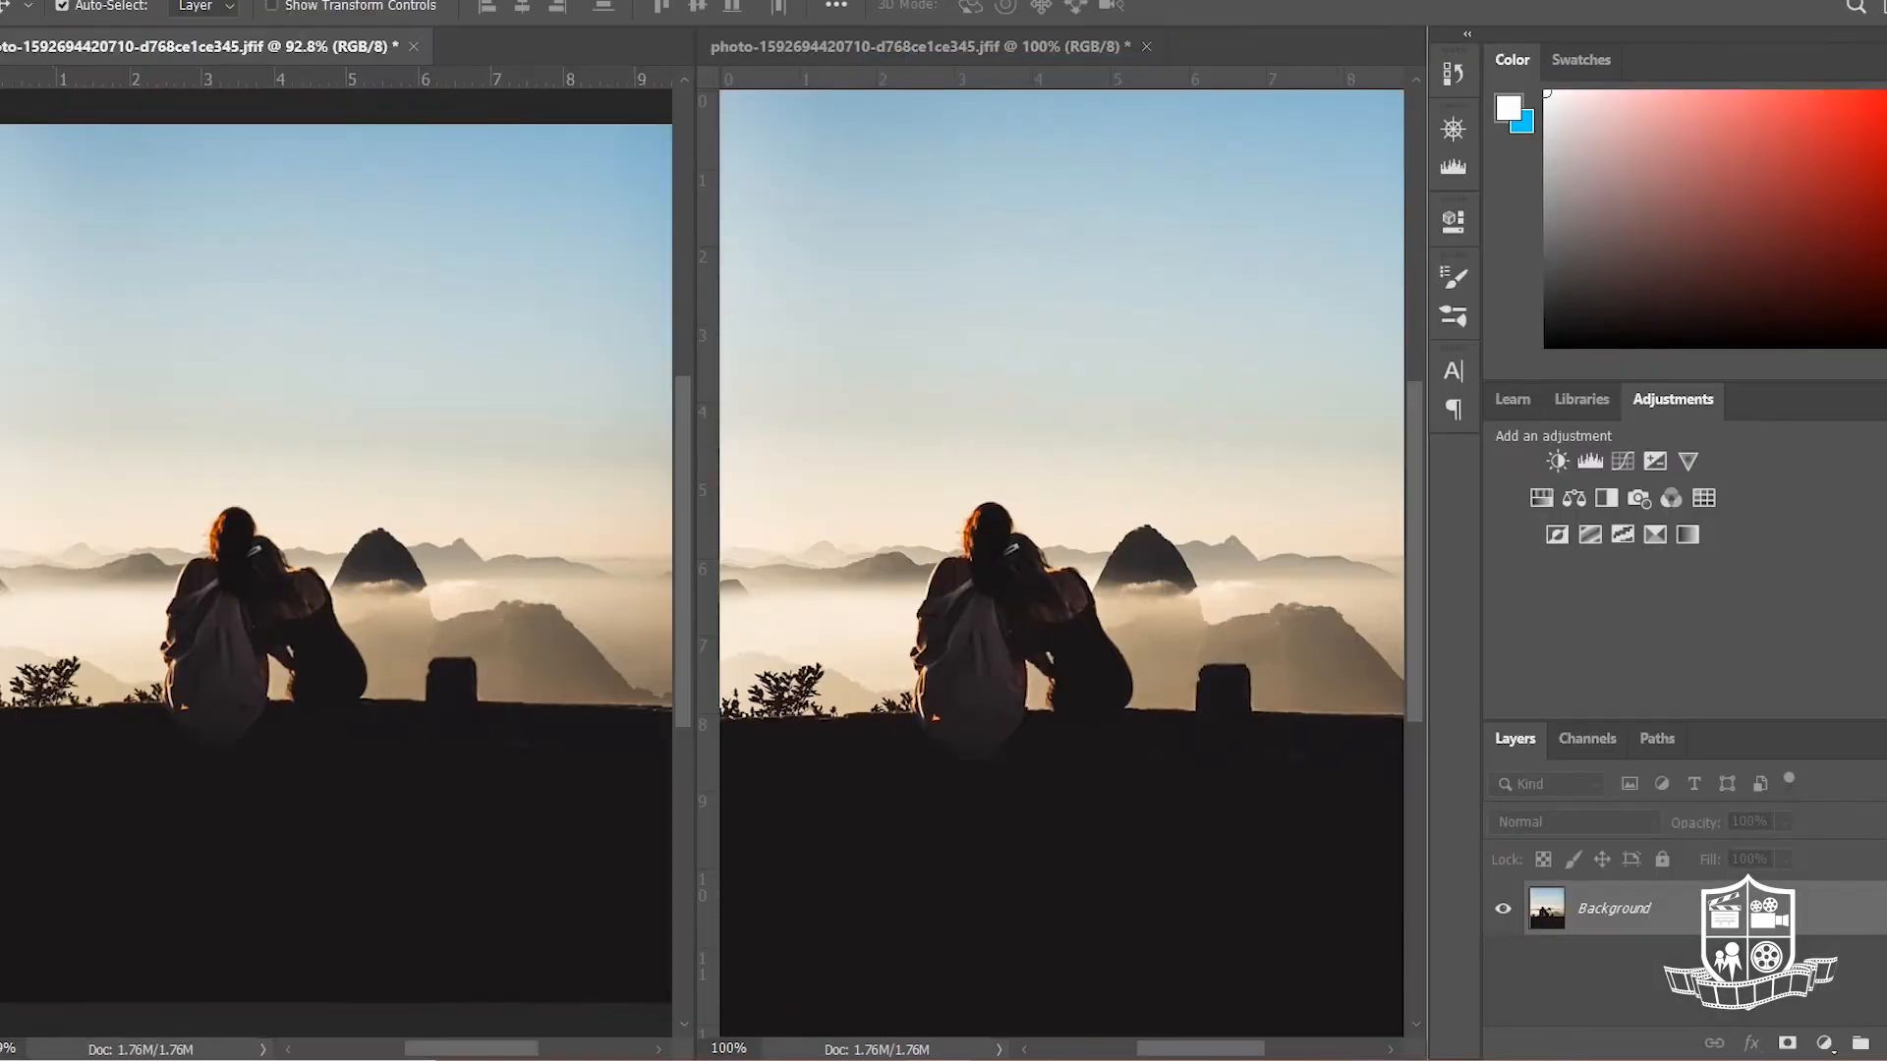
- Try painting a white "Hi" on the stone post with the size 6 brush in the zoomed-in view, and undo the strokes
scroll(341, 609, "down", 5)
scroll(341, 609, "up", 15)
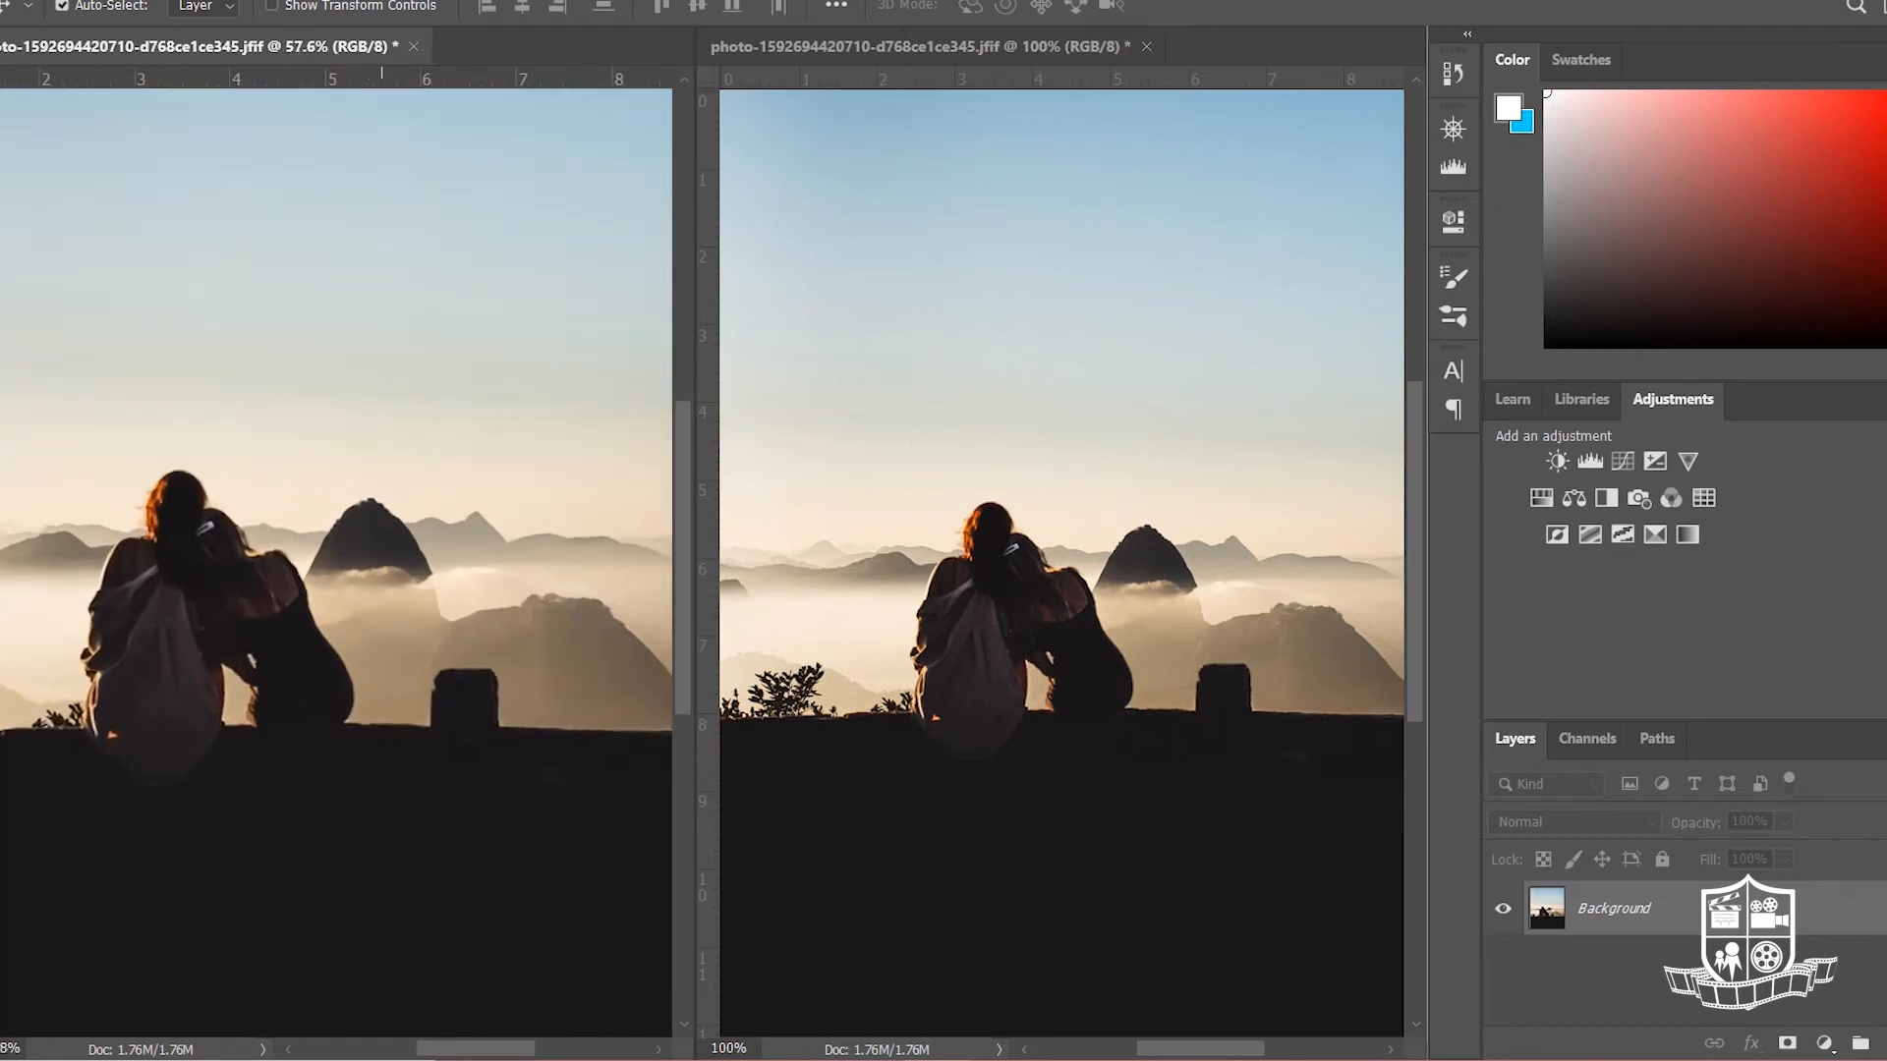
scroll(340, 610, "up", 10)
scroll(340, 609, "up", 2)
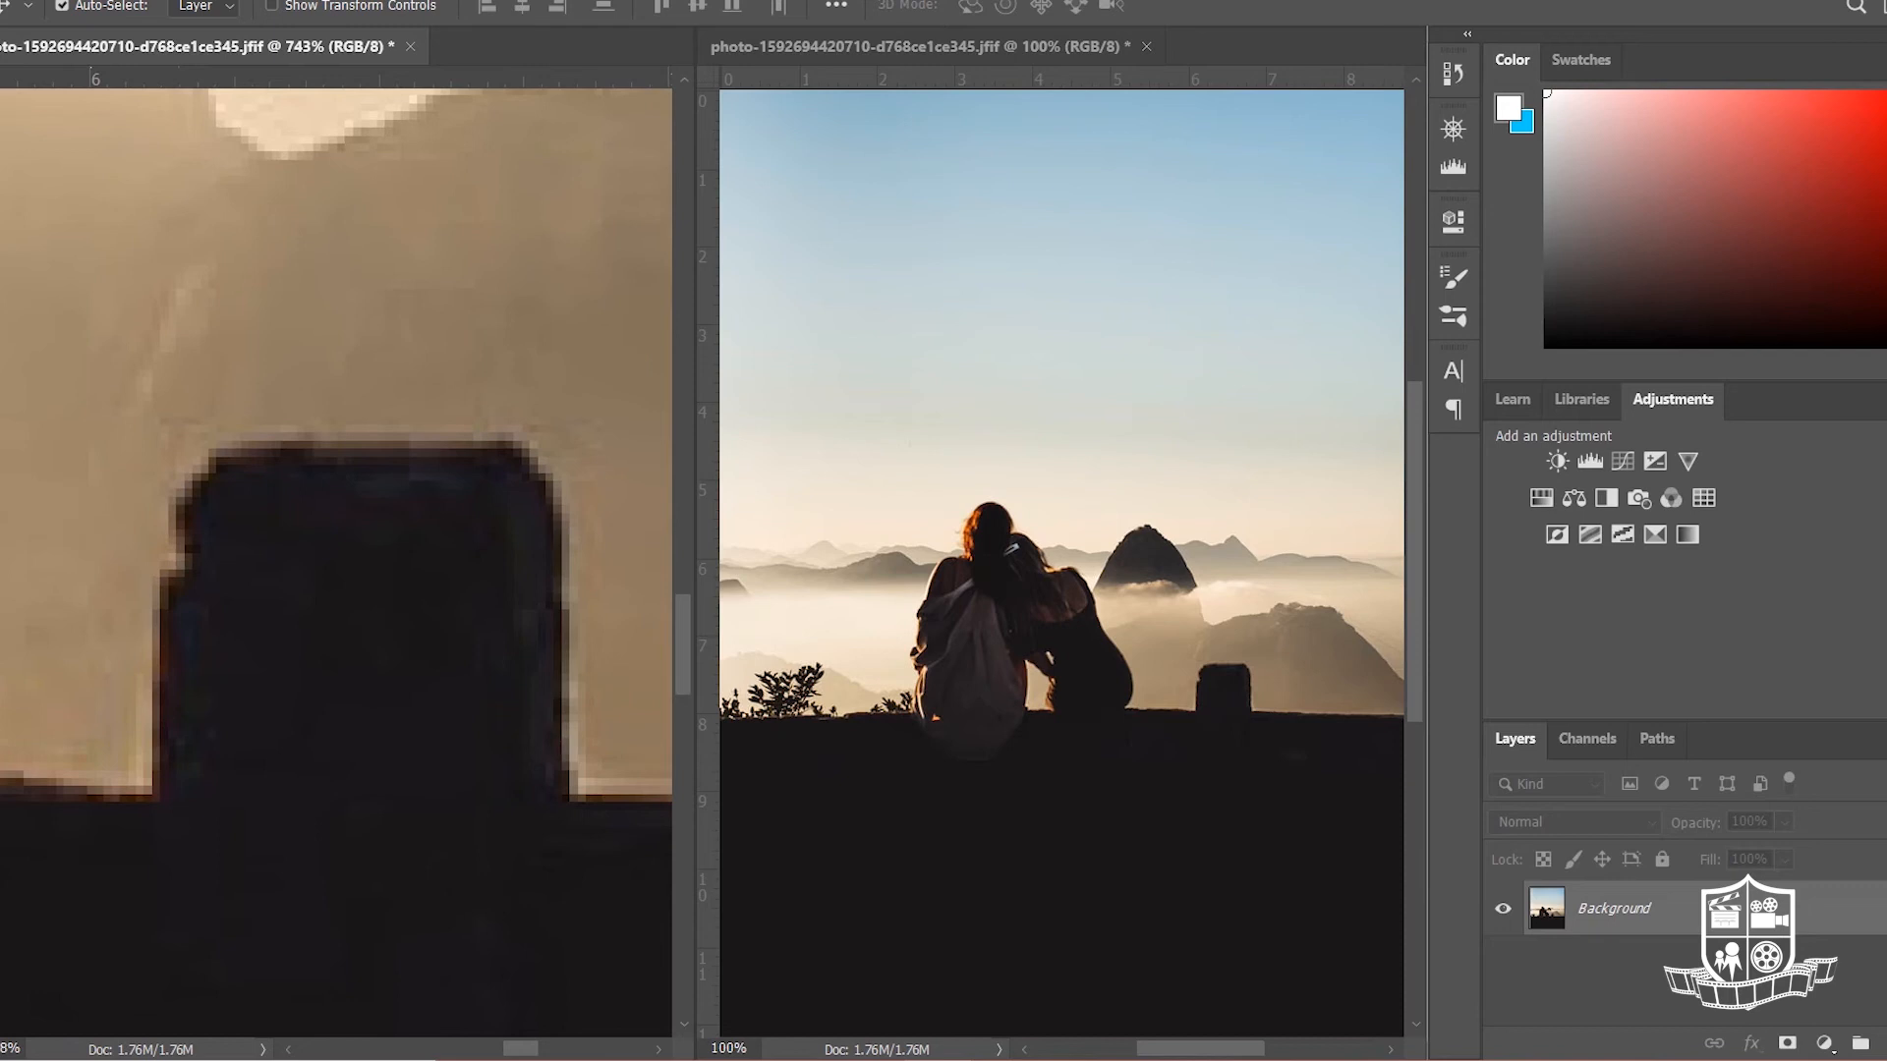
key("b")
left_click_drag(231, 565, 208, 776)
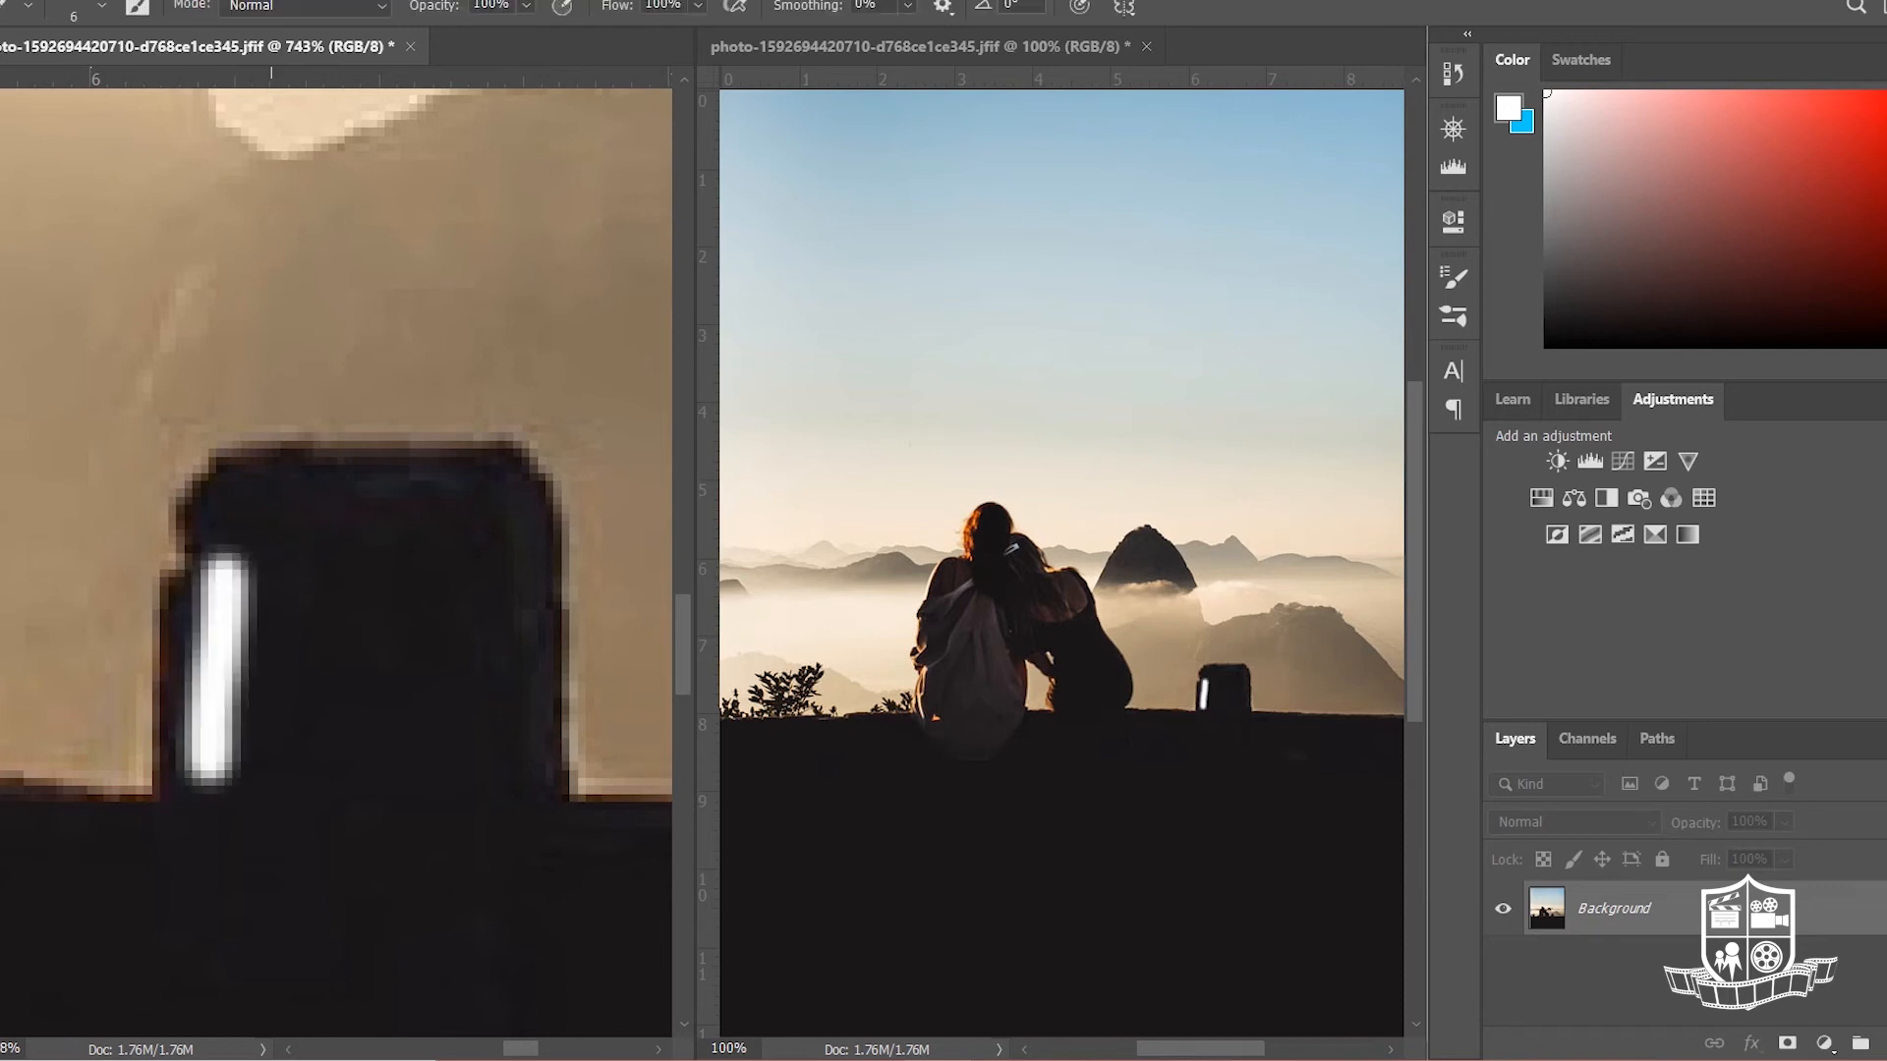
left_click_drag(305, 570, 295, 776)
mouse_move(231, 668)
left_mouse_down()
mouse_move(314, 661)
mouse_move(379, 781)
left_mouse_up()
left_click(398, 531)
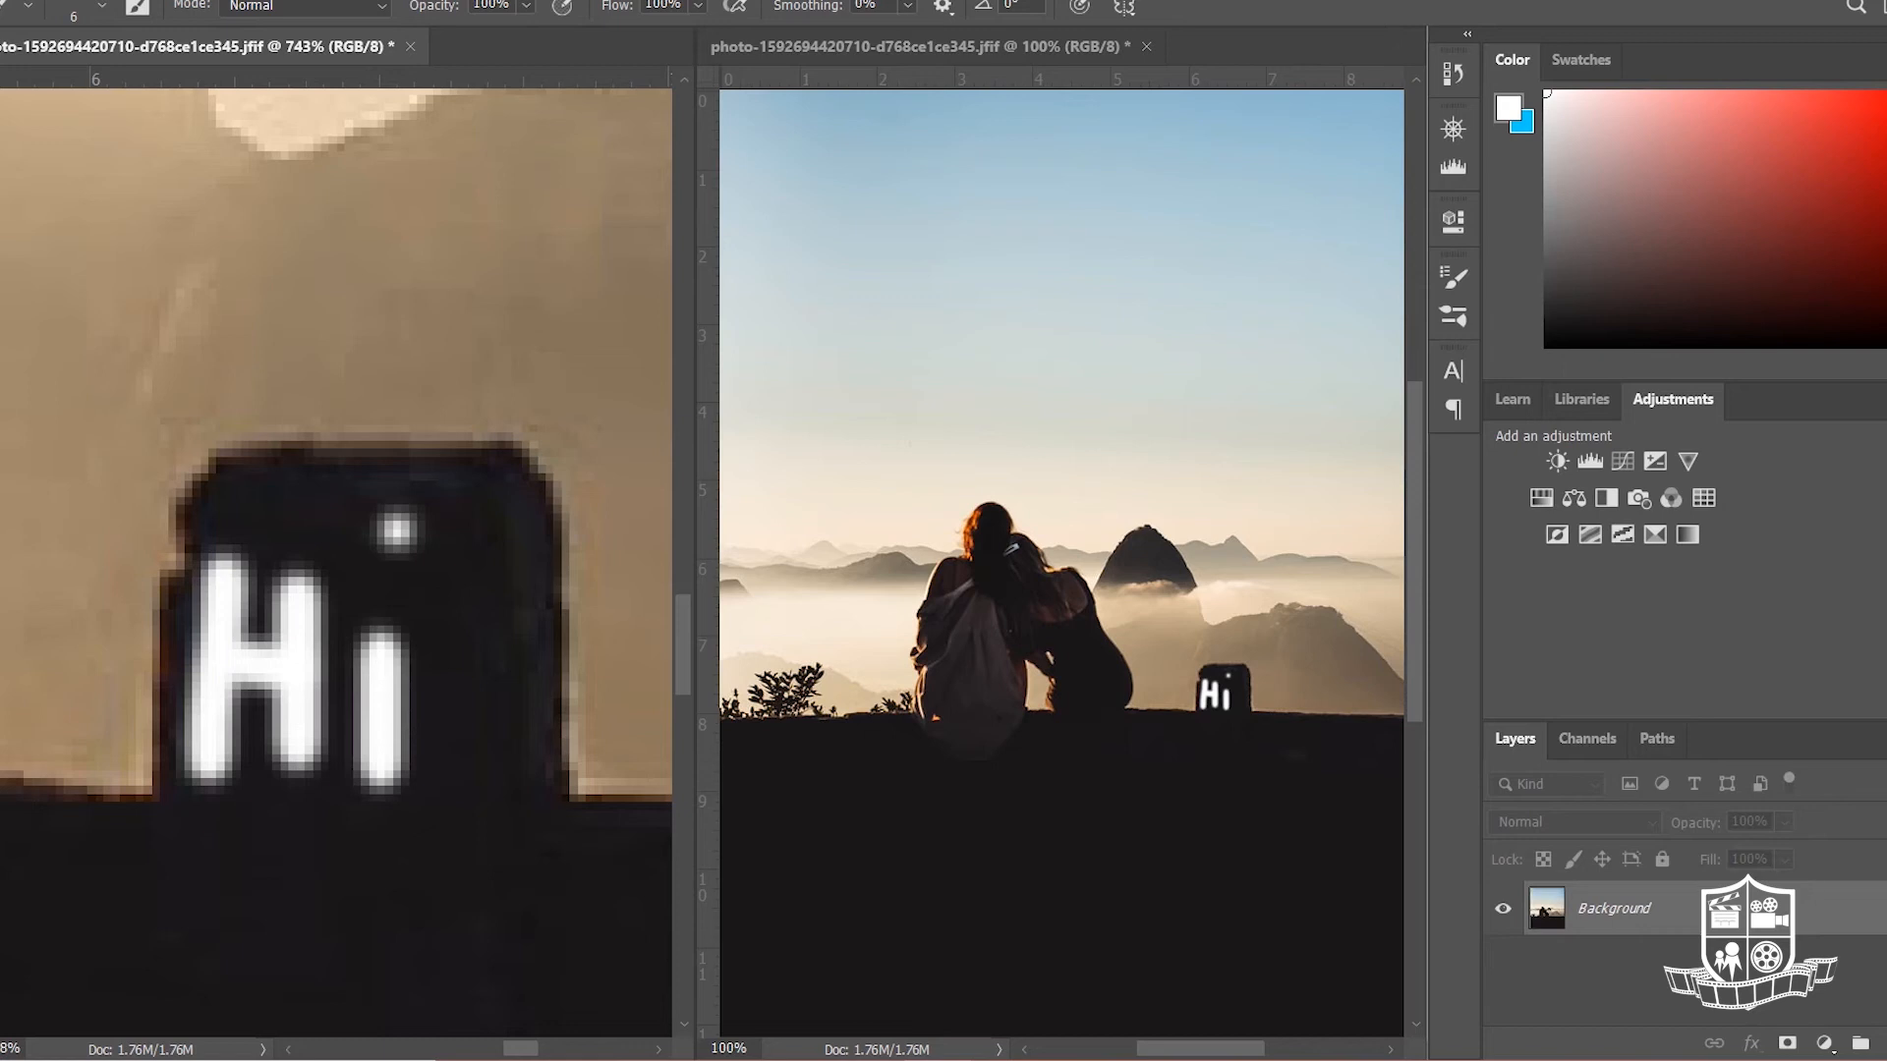
key("ctrl+z")
key("ctrl+z")
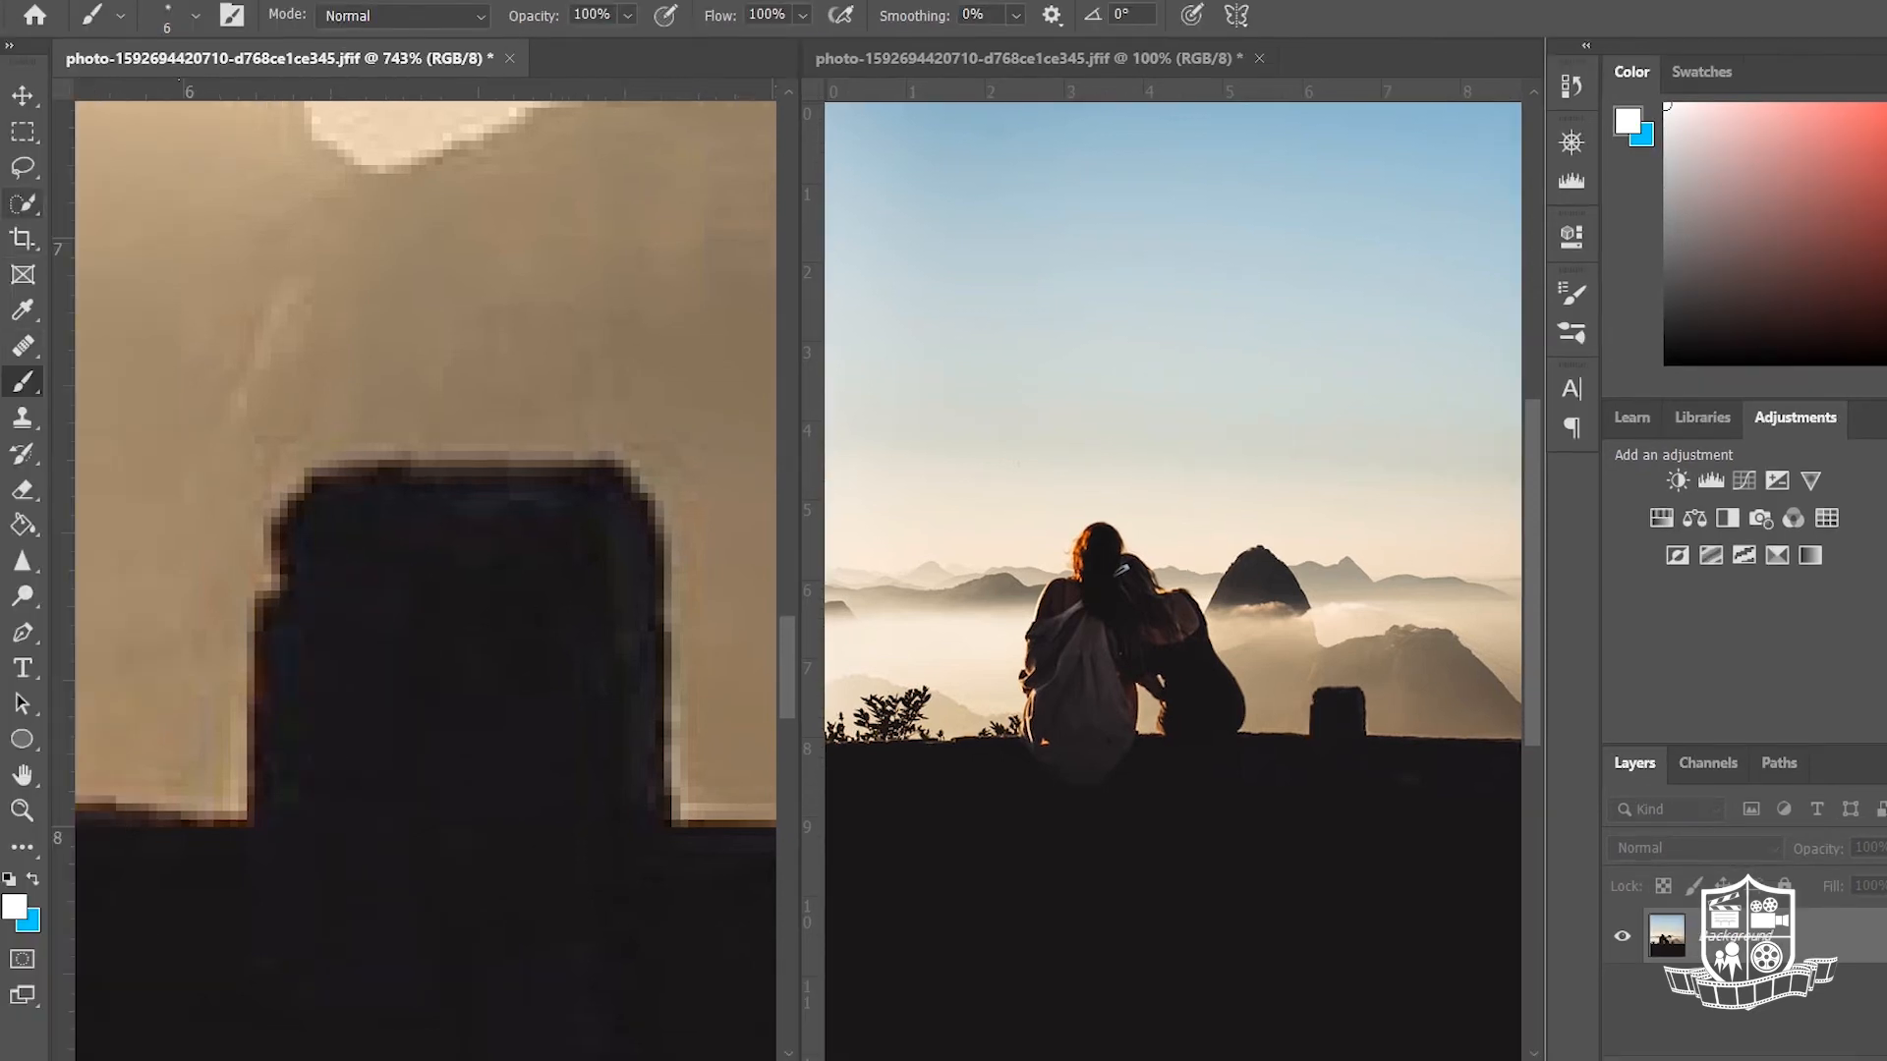
- Remove the stone post from the wall with a Lasso selection and a Content-Aware fill at 100% opacity, and deselect
left_click(23, 167)
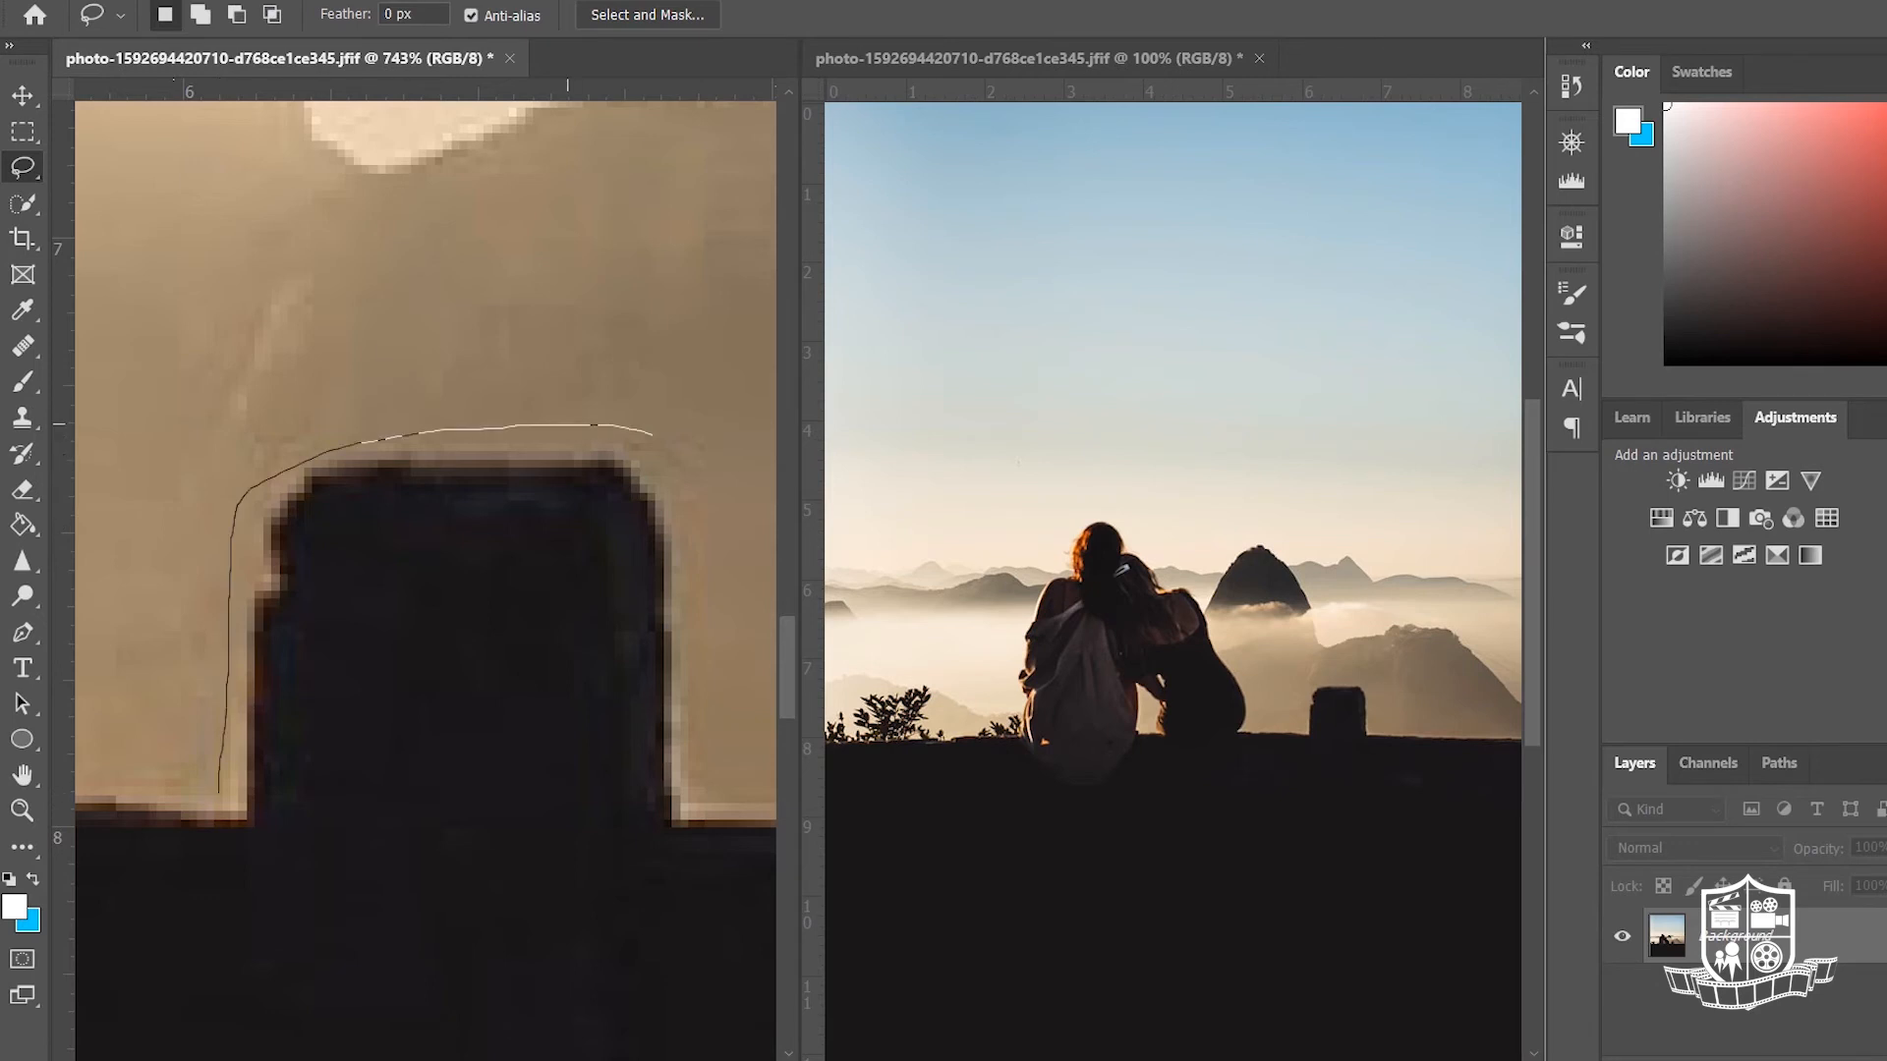
left_click_drag(617, 818, 214, 801)
right_click(381, 215)
left_click(427, 543)
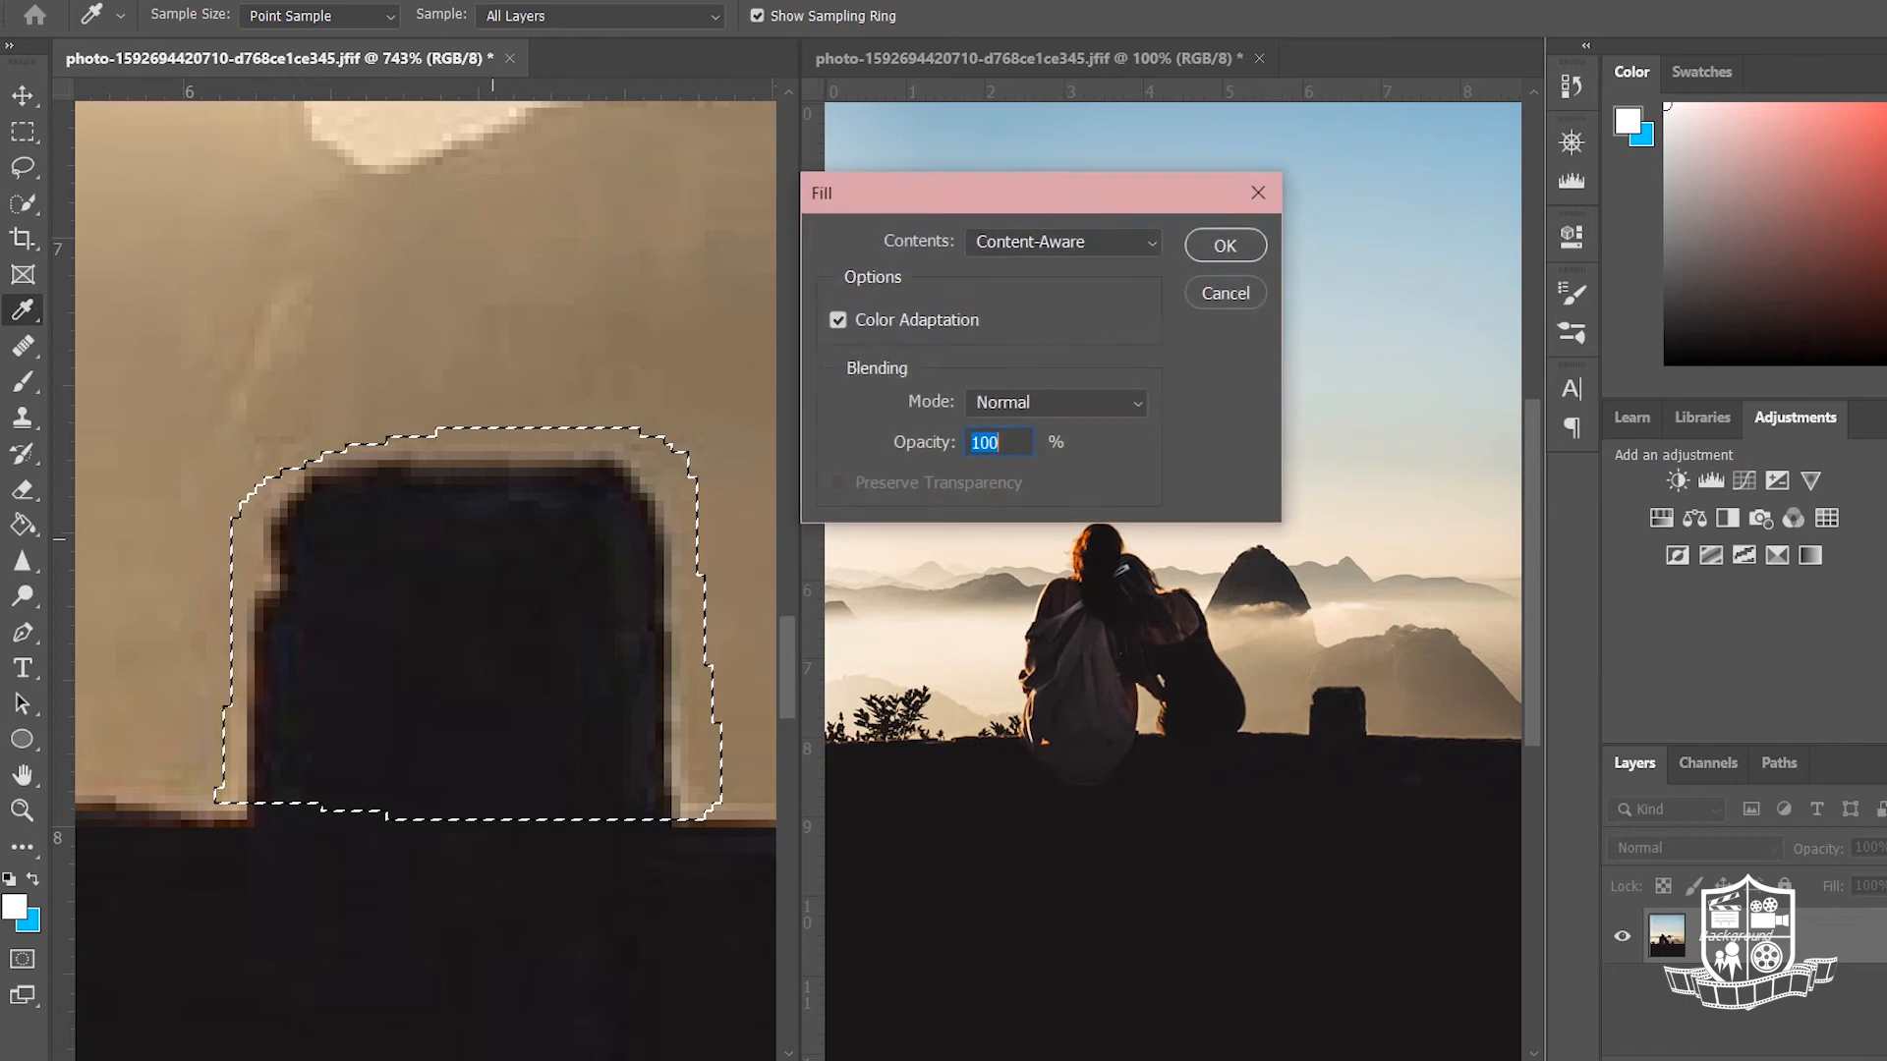
key("Return")
key("ctrl+d")
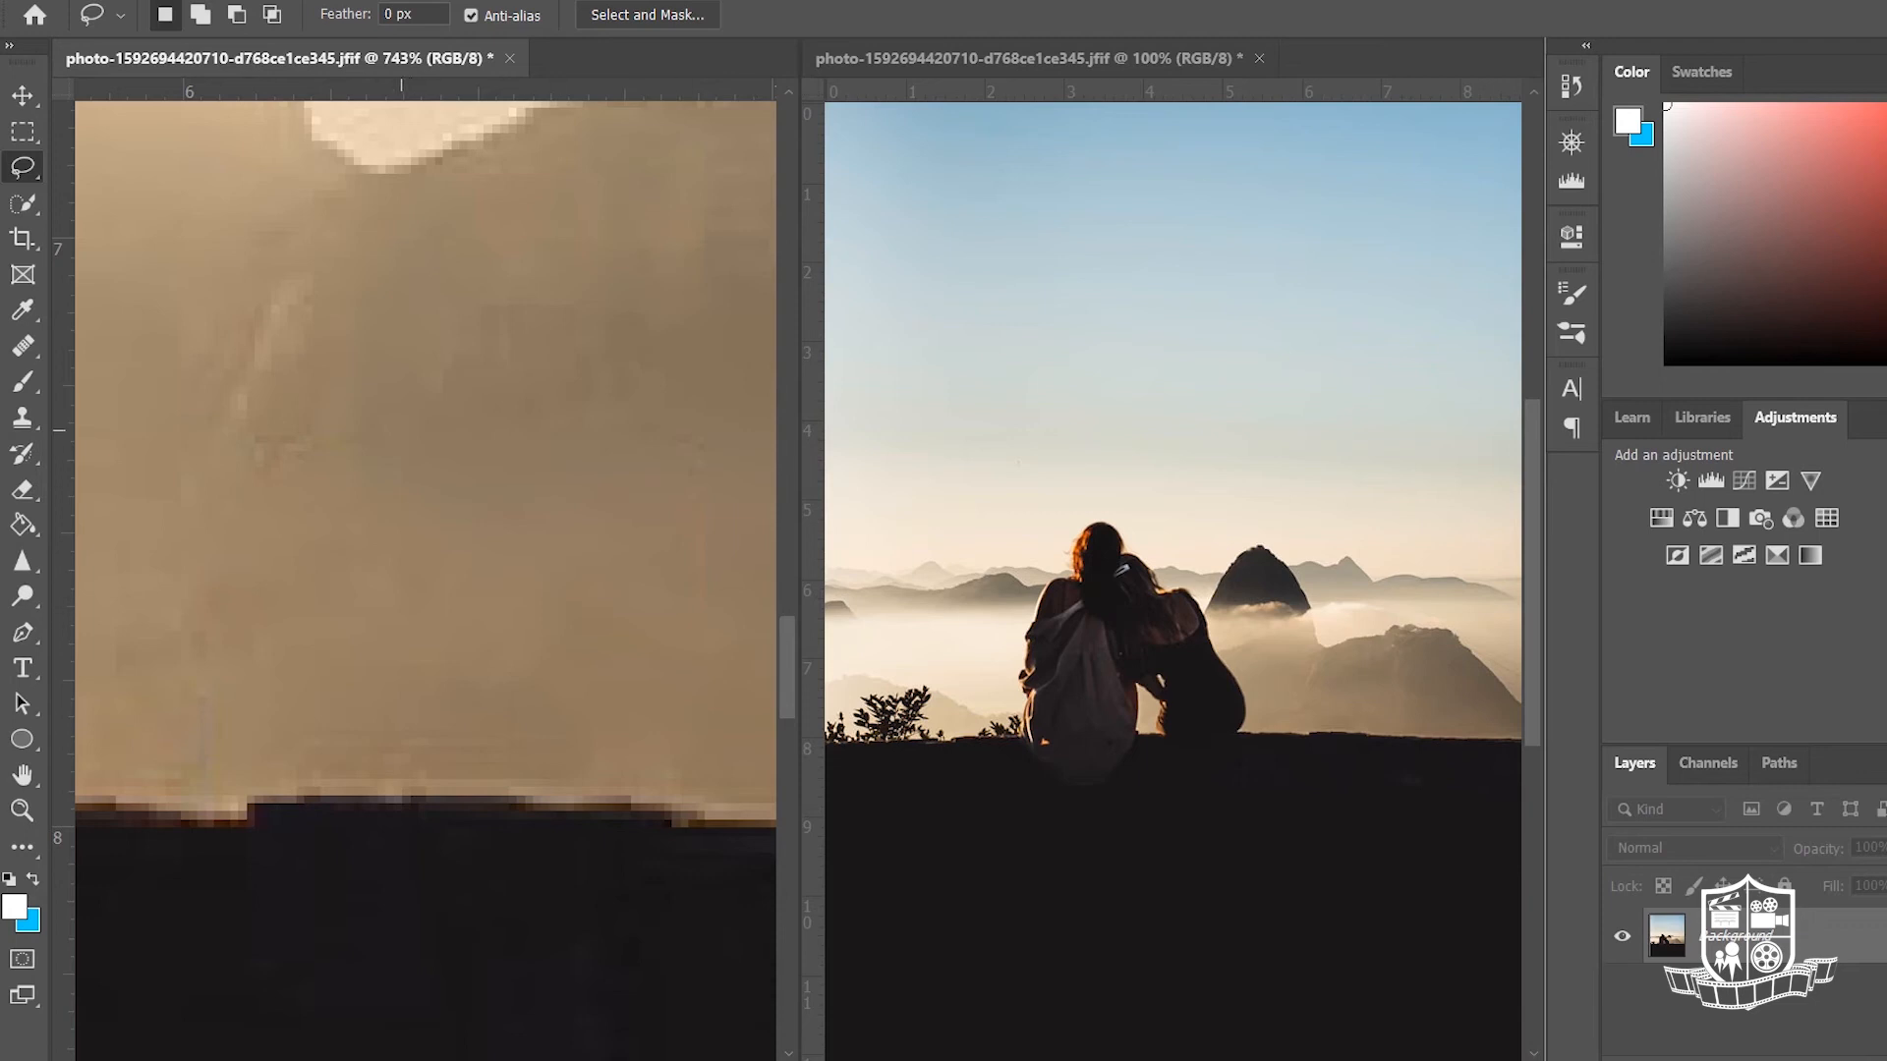
- Remove the light hair clip from the woman's dark hair with the Healing Brush tool
left_click_drag(411, 451, 933, 737)
left_click_drag(344, 567, 875, 773)
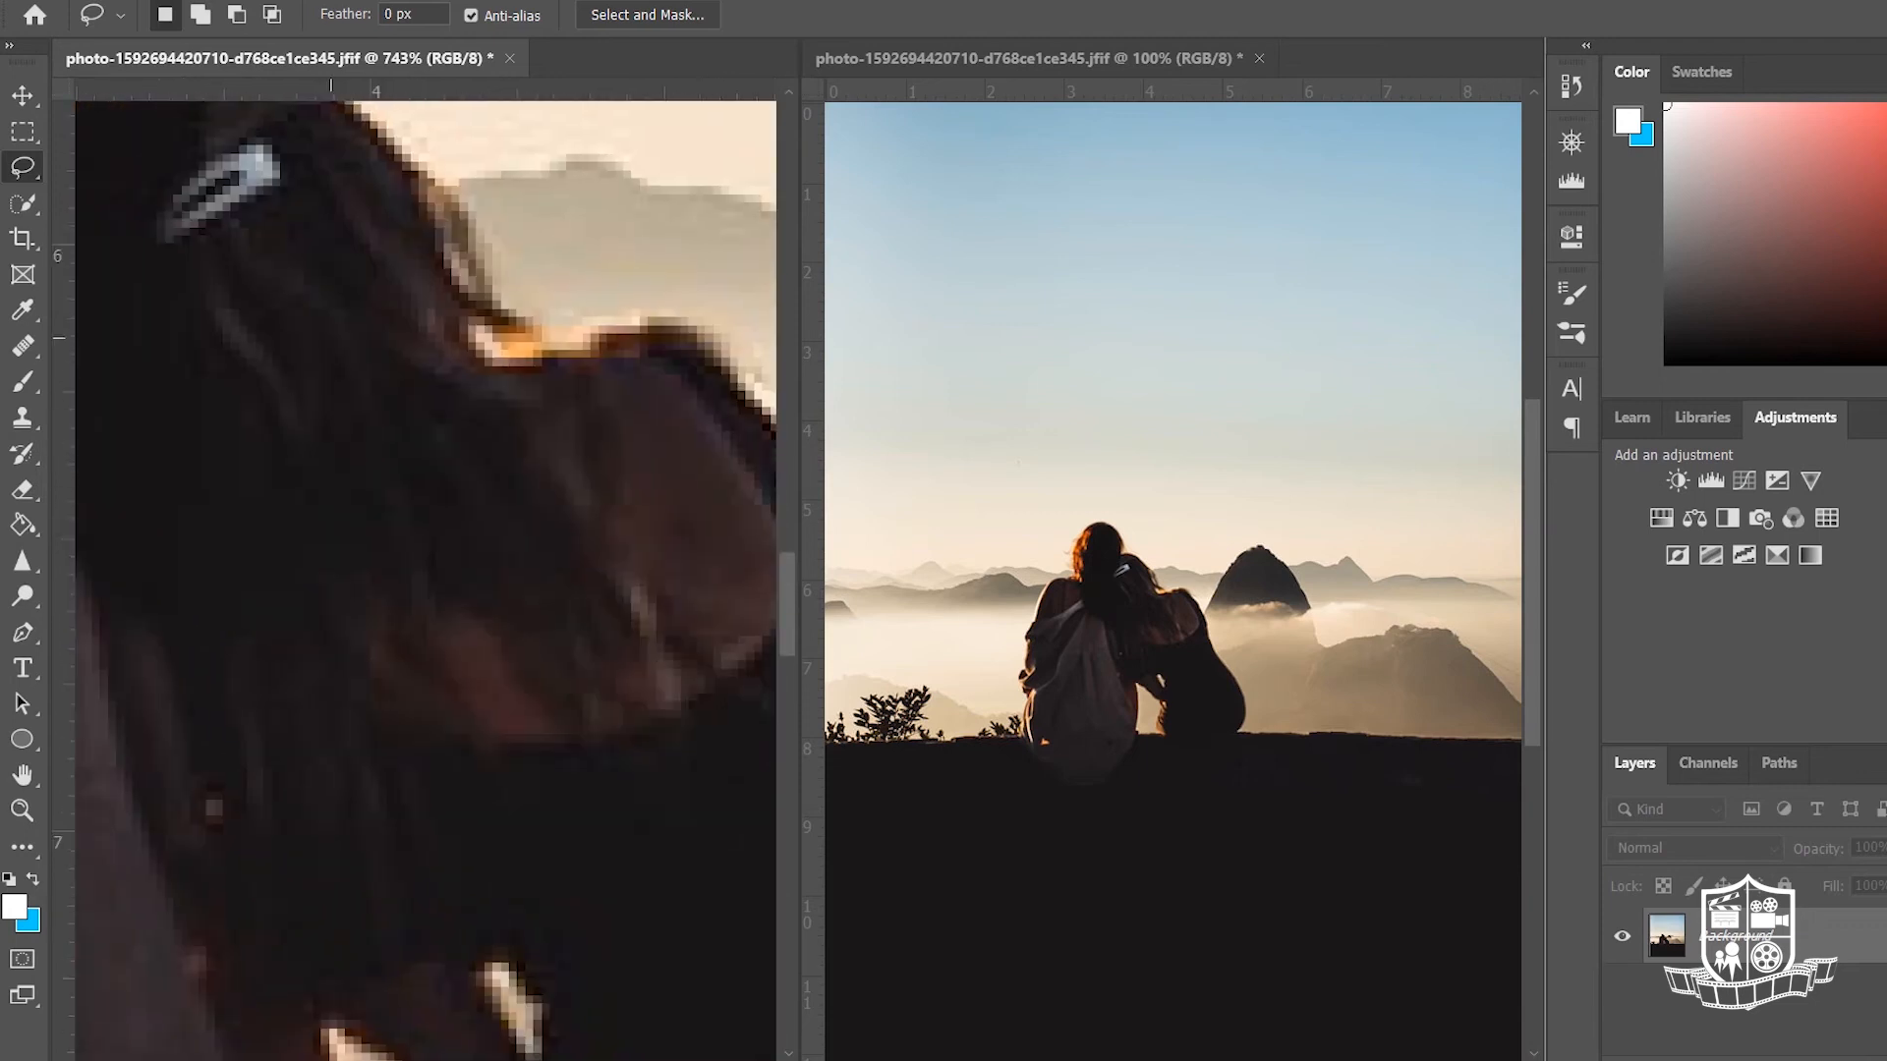
left_click_drag(331, 338, 624, 572)
scroll(550, 432, "up", 8)
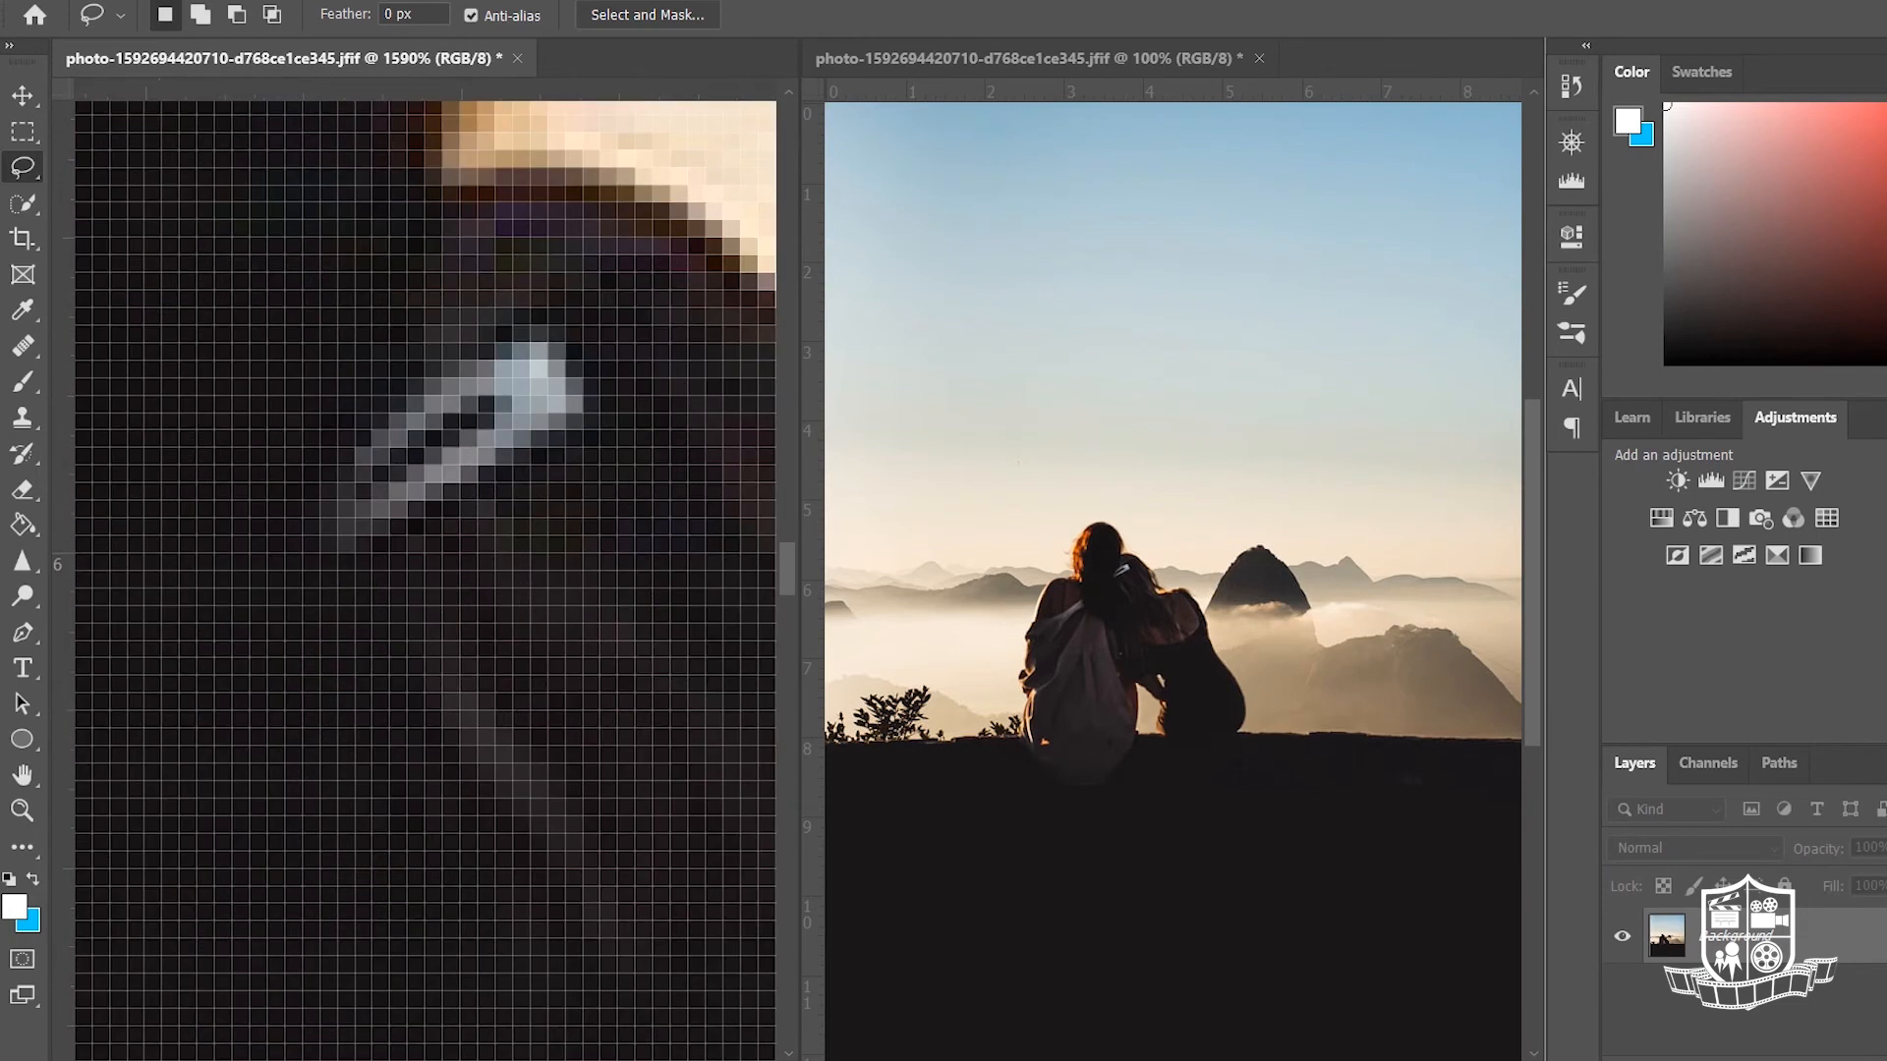
key("j")
mouse_move(555, 453)
left_mouse_down()
mouse_move(490, 334)
mouse_move(437, 473)
mouse_move(350, 469)
mouse_move(455, 506)
mouse_move(467, 372)
mouse_move(425, 351)
left_mouse_up()
scroll(424, 349, "down", 6)
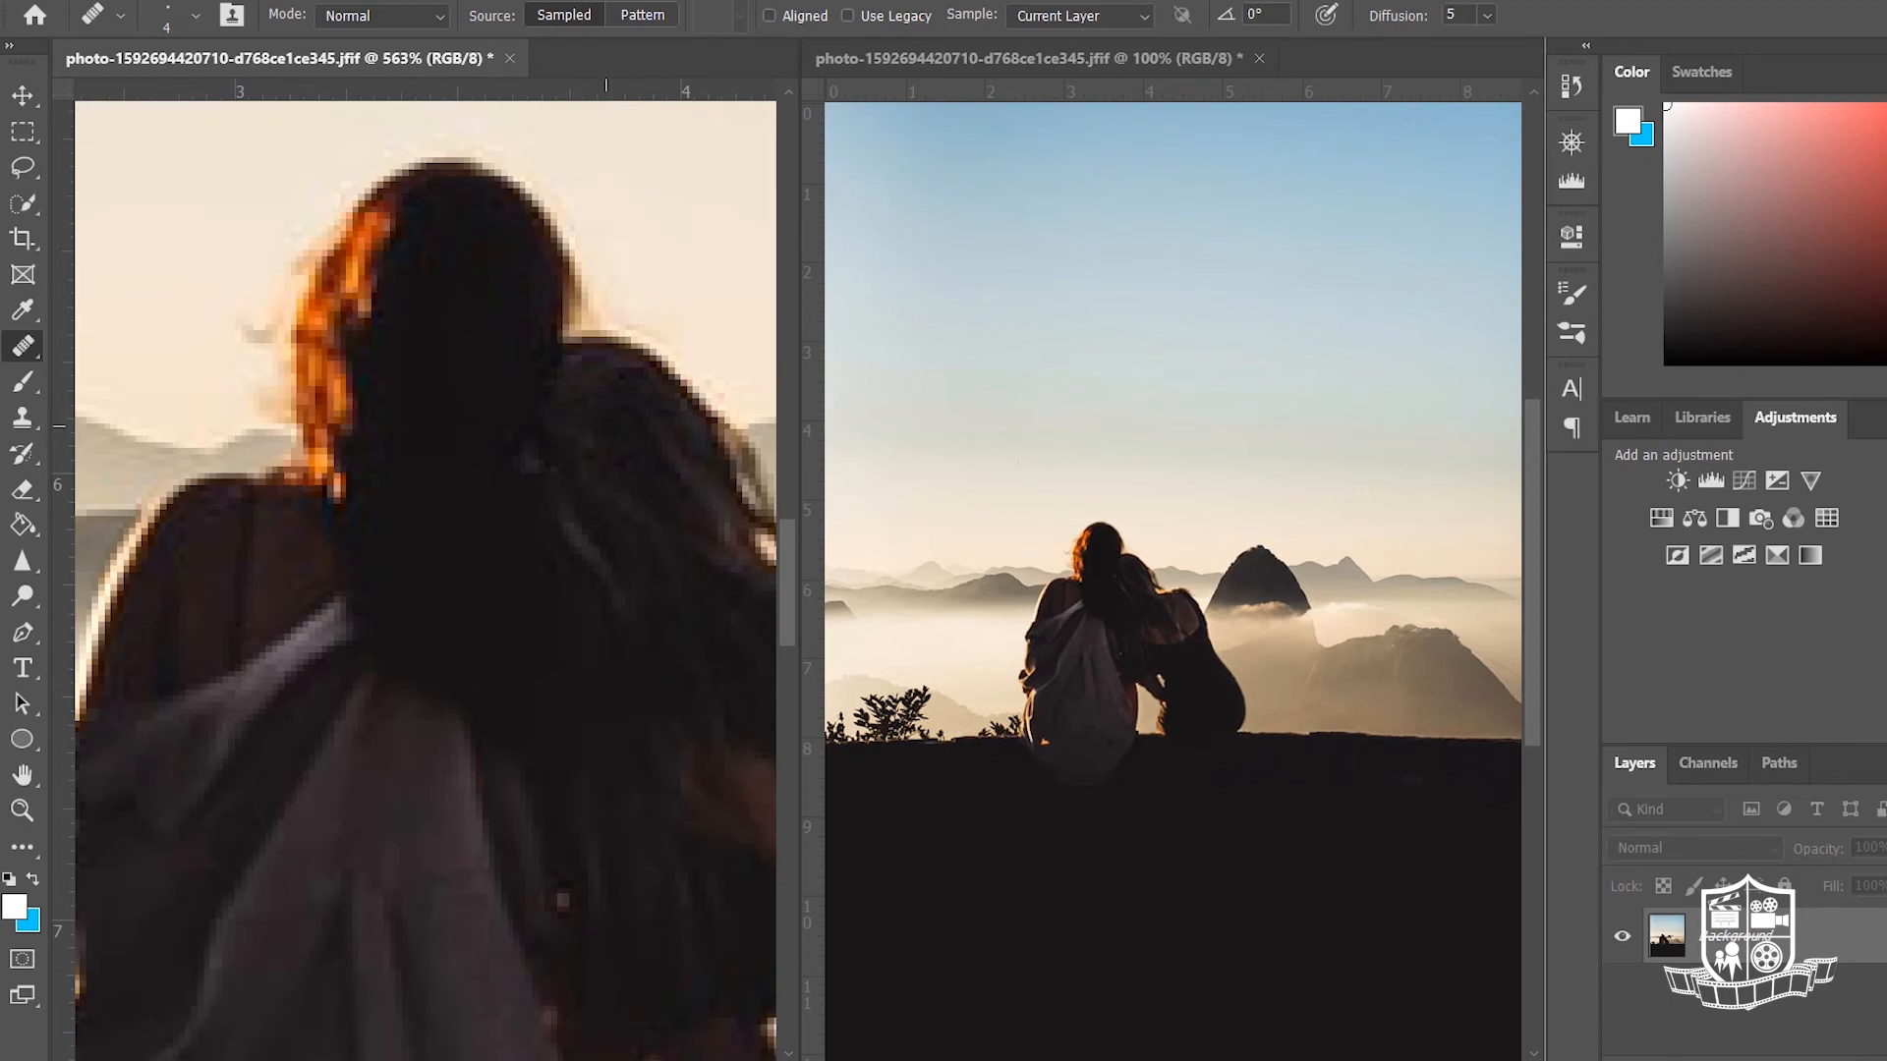
- Compare the hair before and after the clip removal using undo and the document history, restoring the Healing Brush state
key("ctrl+z")
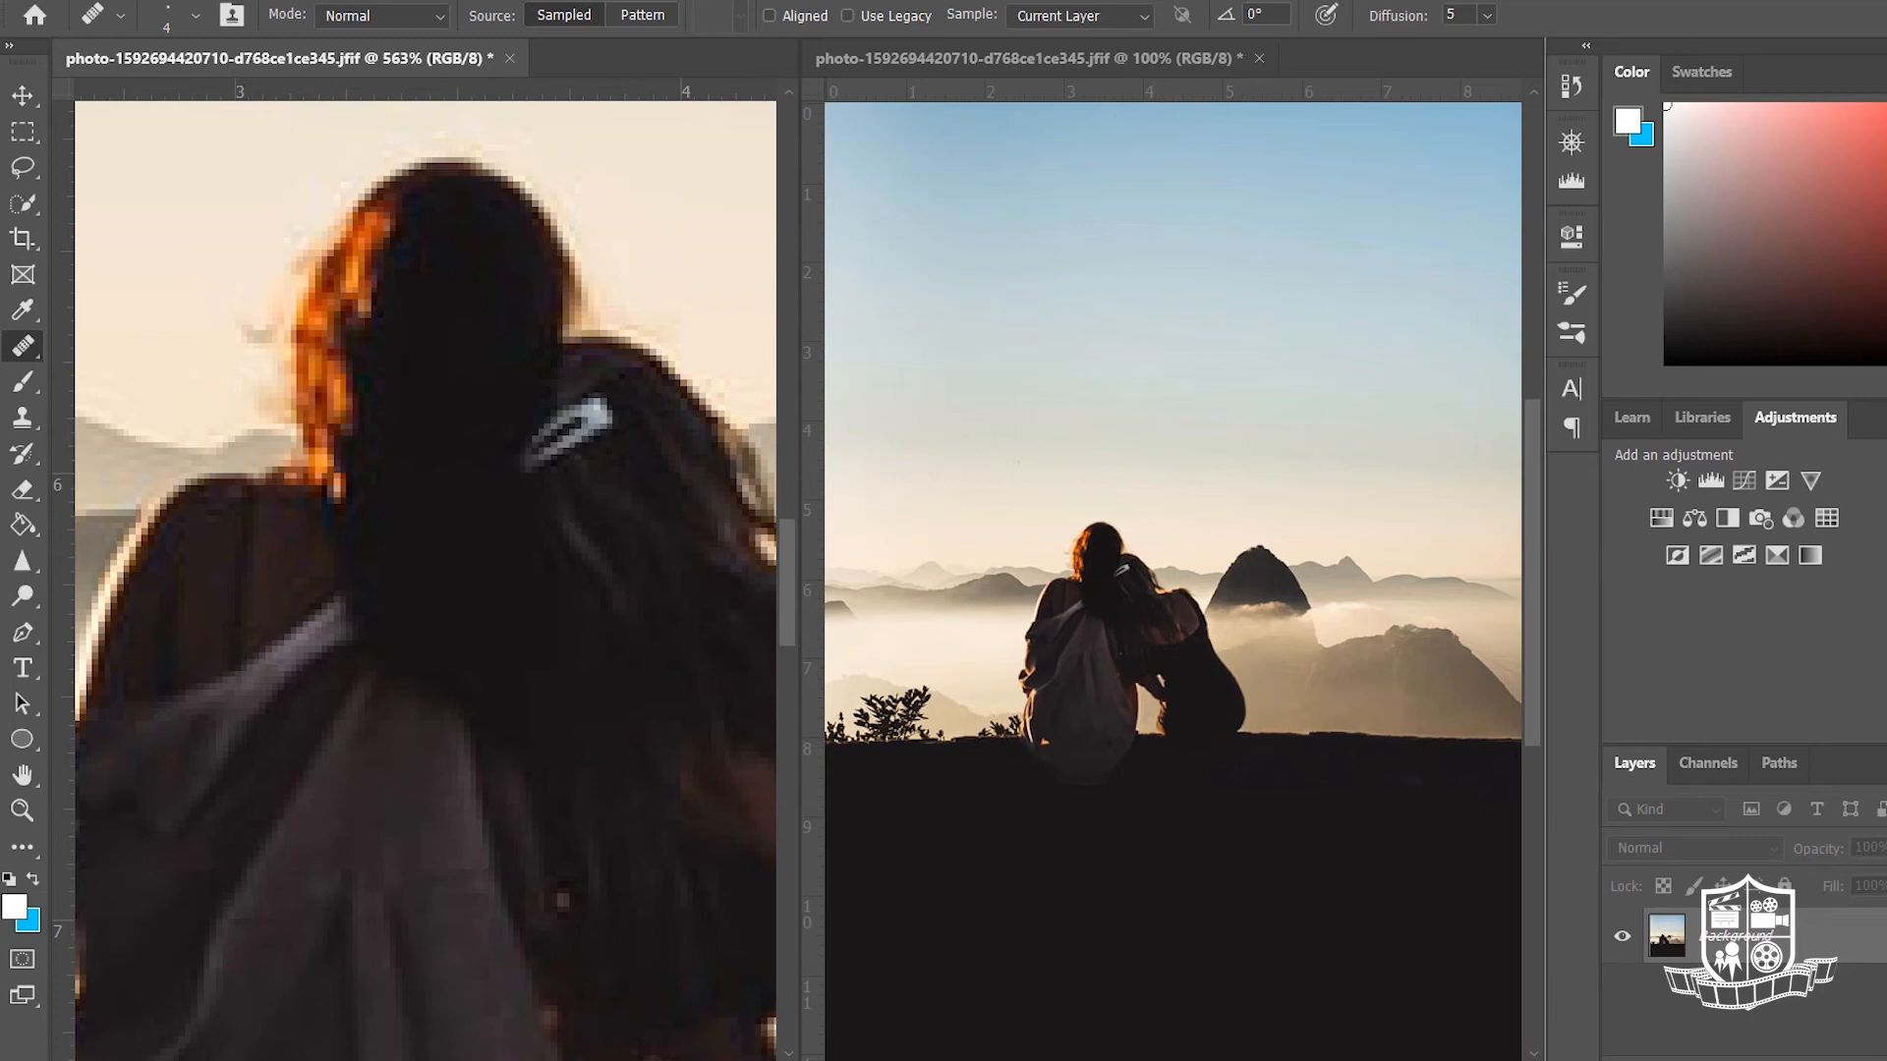
left_click(1571, 85)
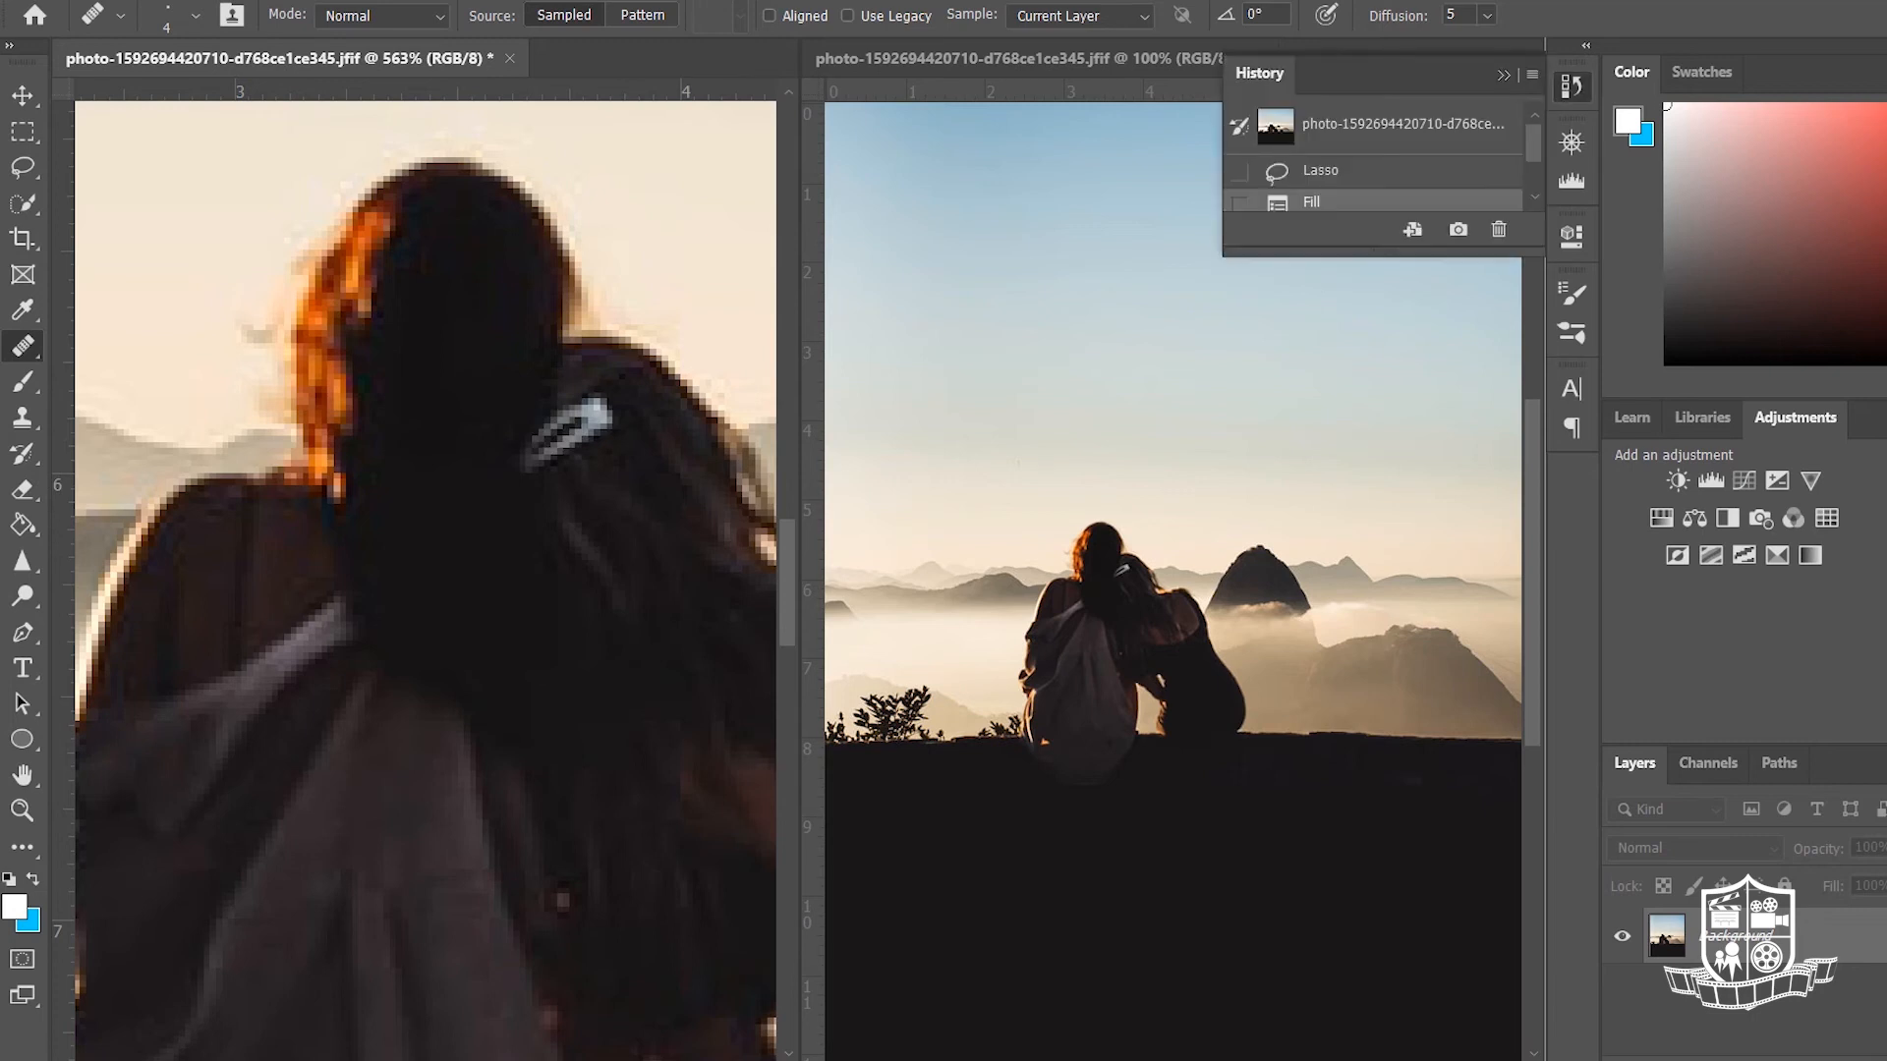
left_click(1345, 194)
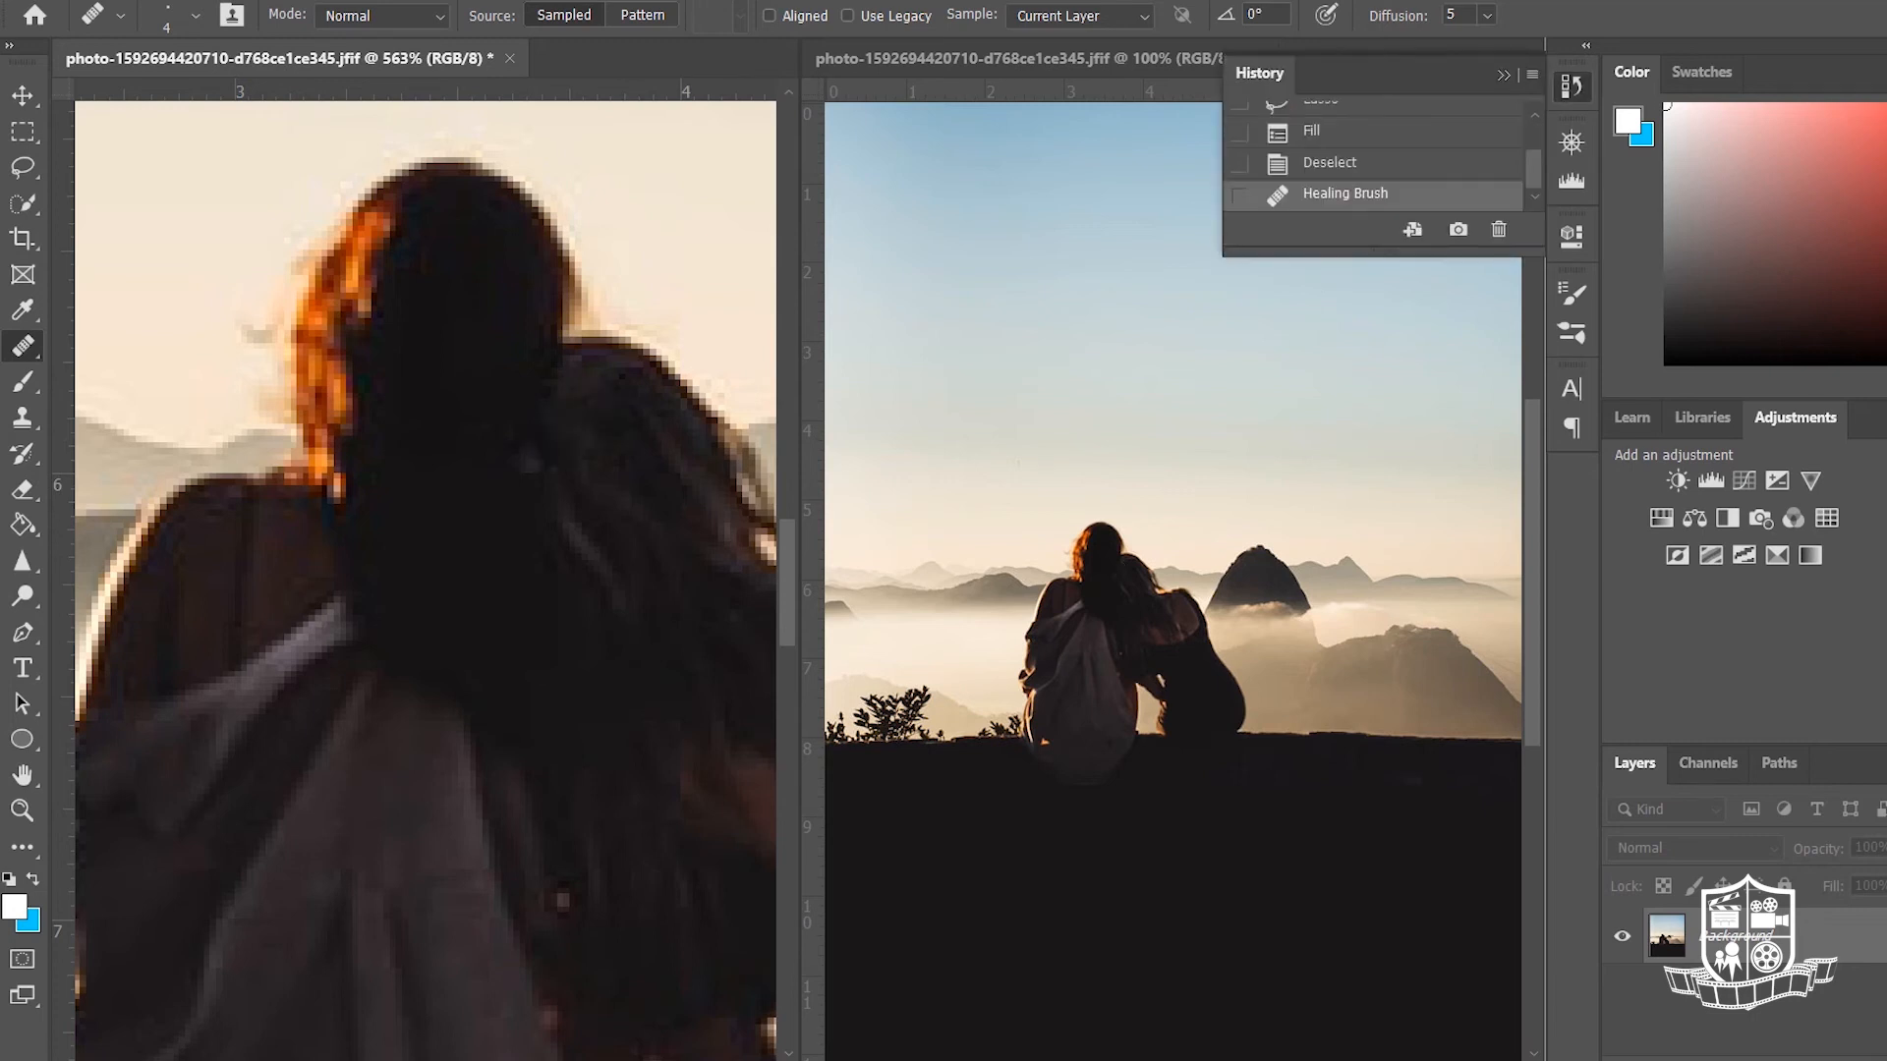
left_click(1504, 75)
scroll(686, 480, "down", 12)
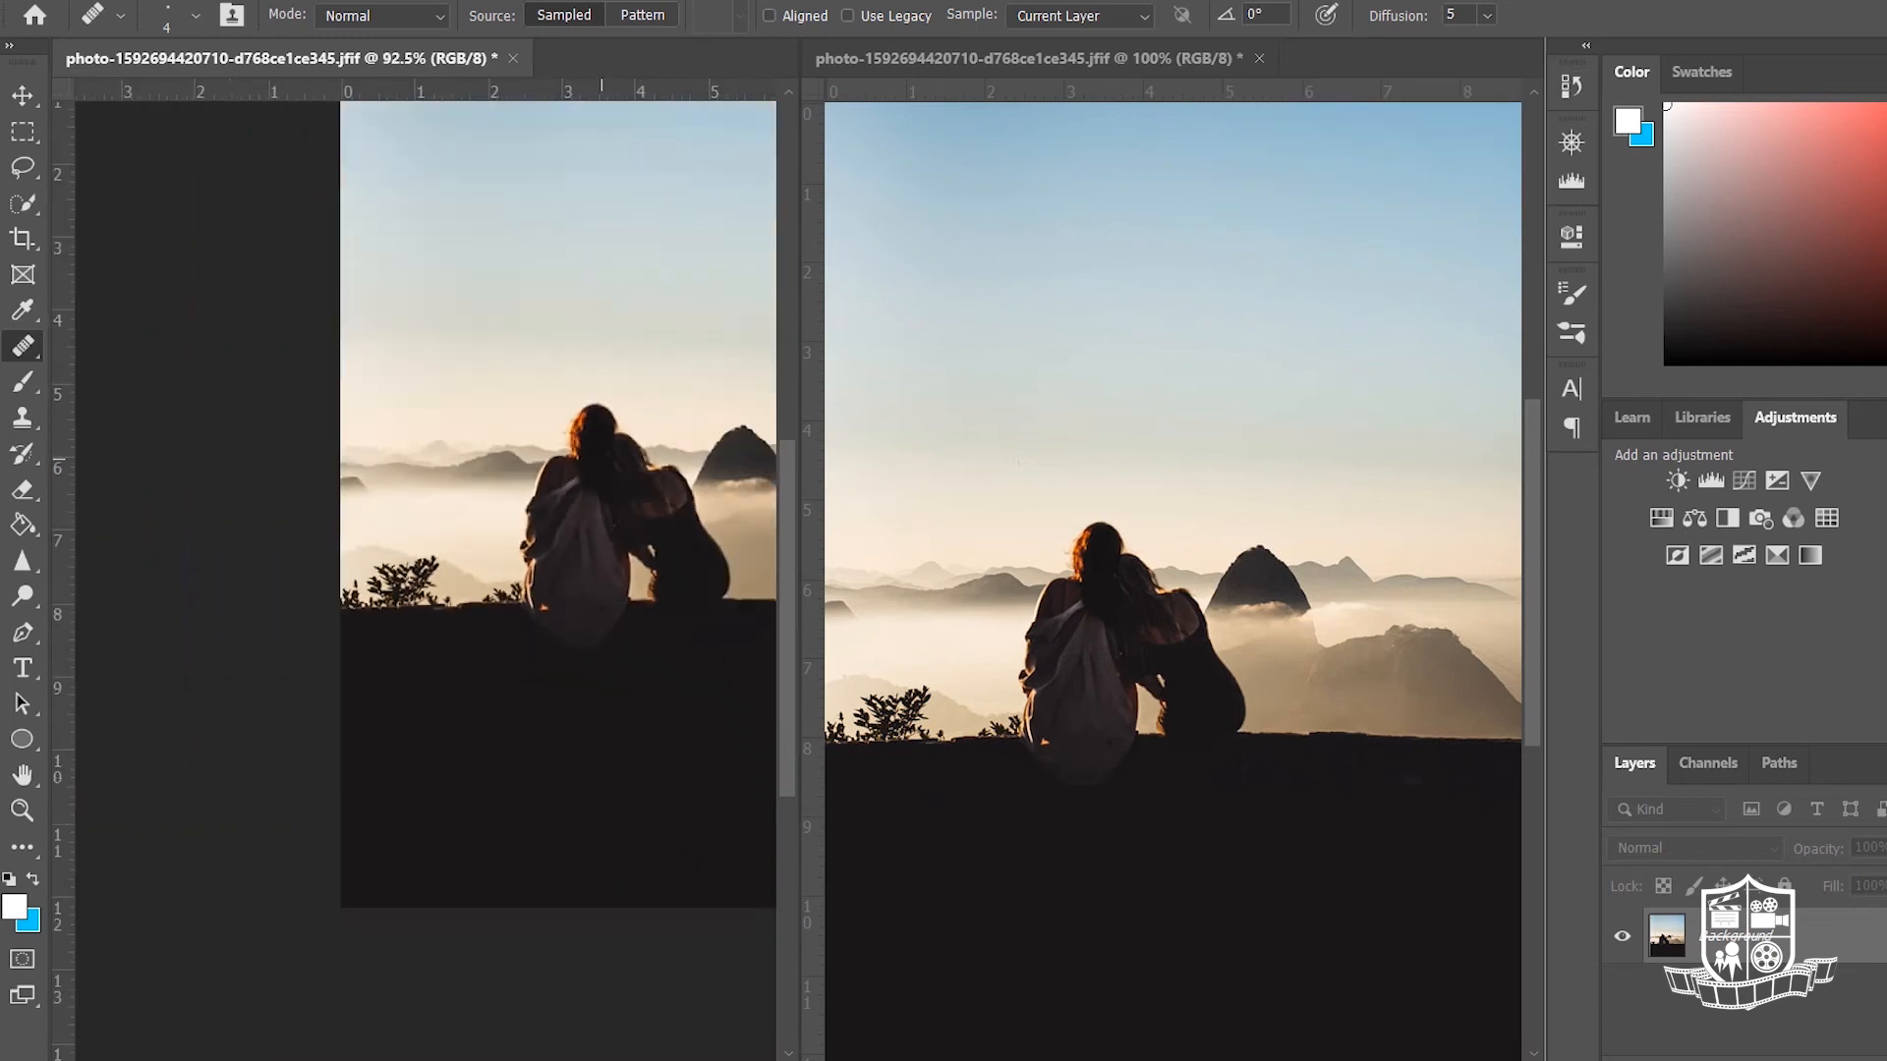
scroll(598, 459, "up", 3)
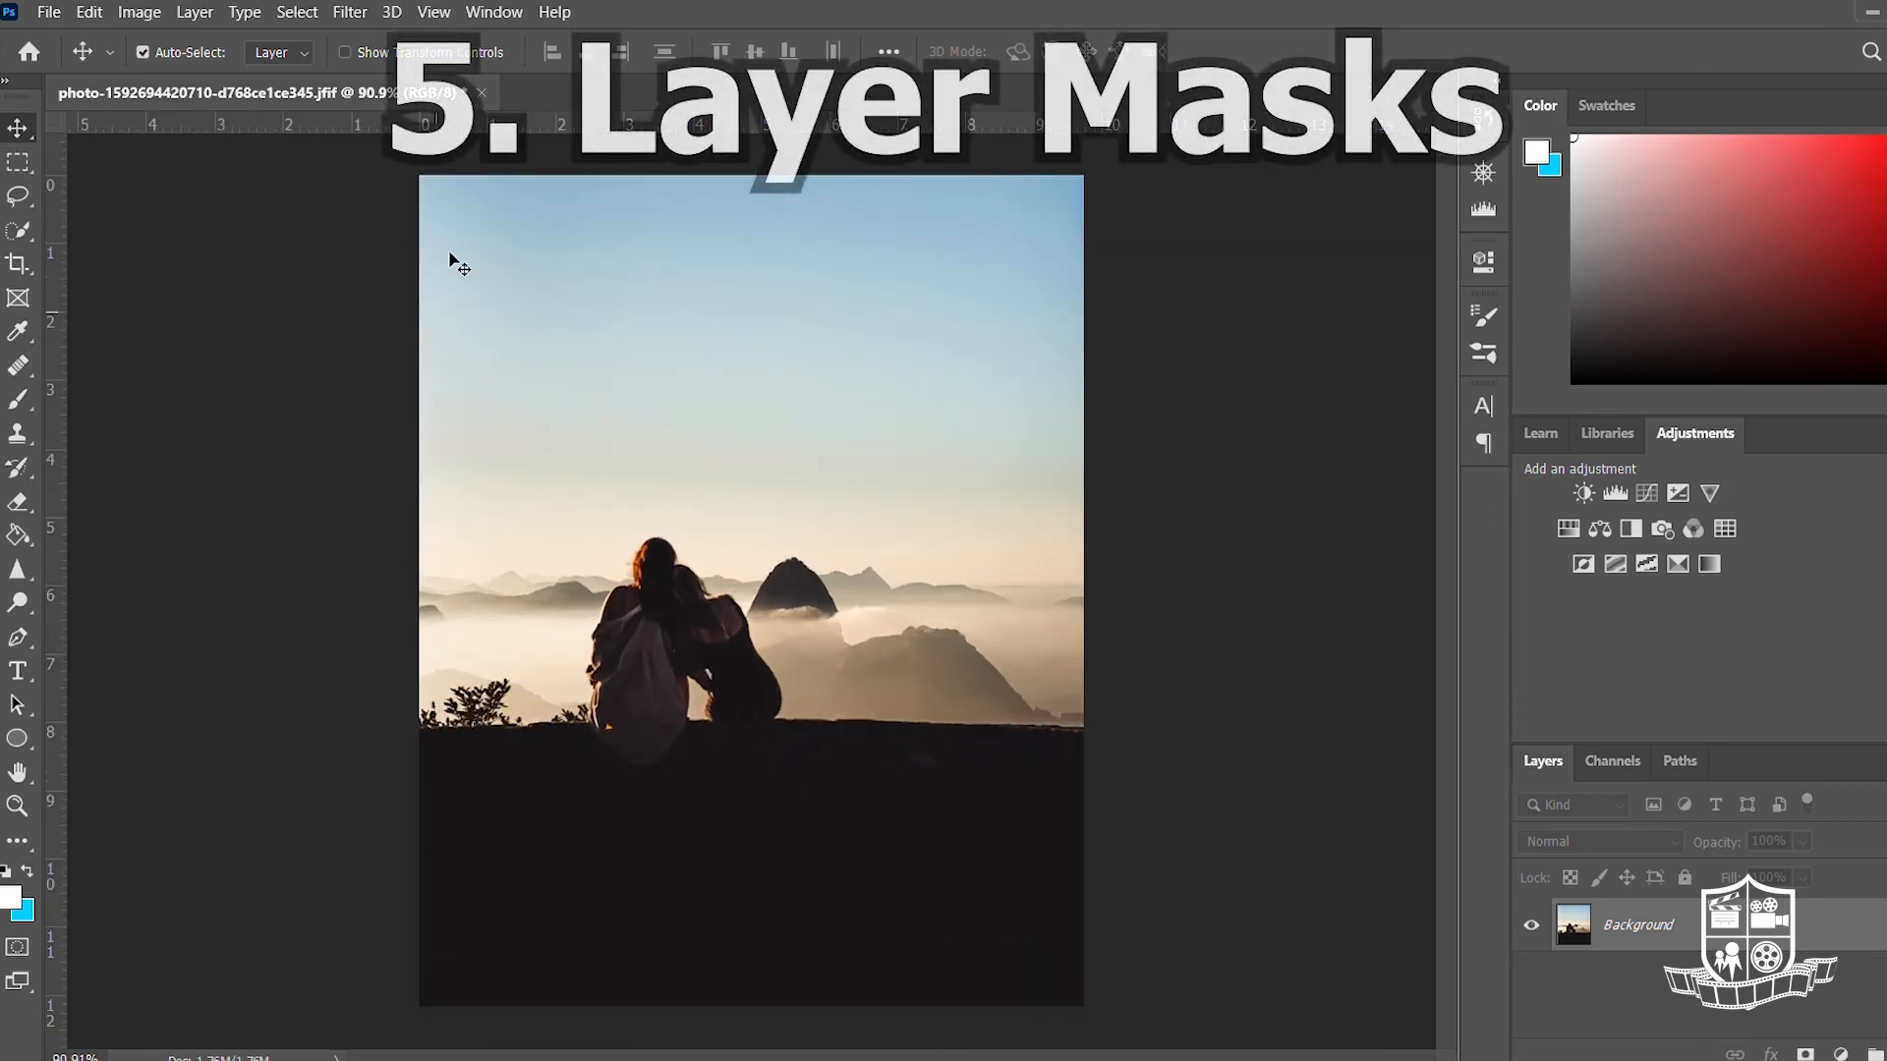
- Add a Color Balance adjustment layer that shifts the photo toward cyan and blue, and compare the photo with the layer hidden and shown
left_click(1592, 526)
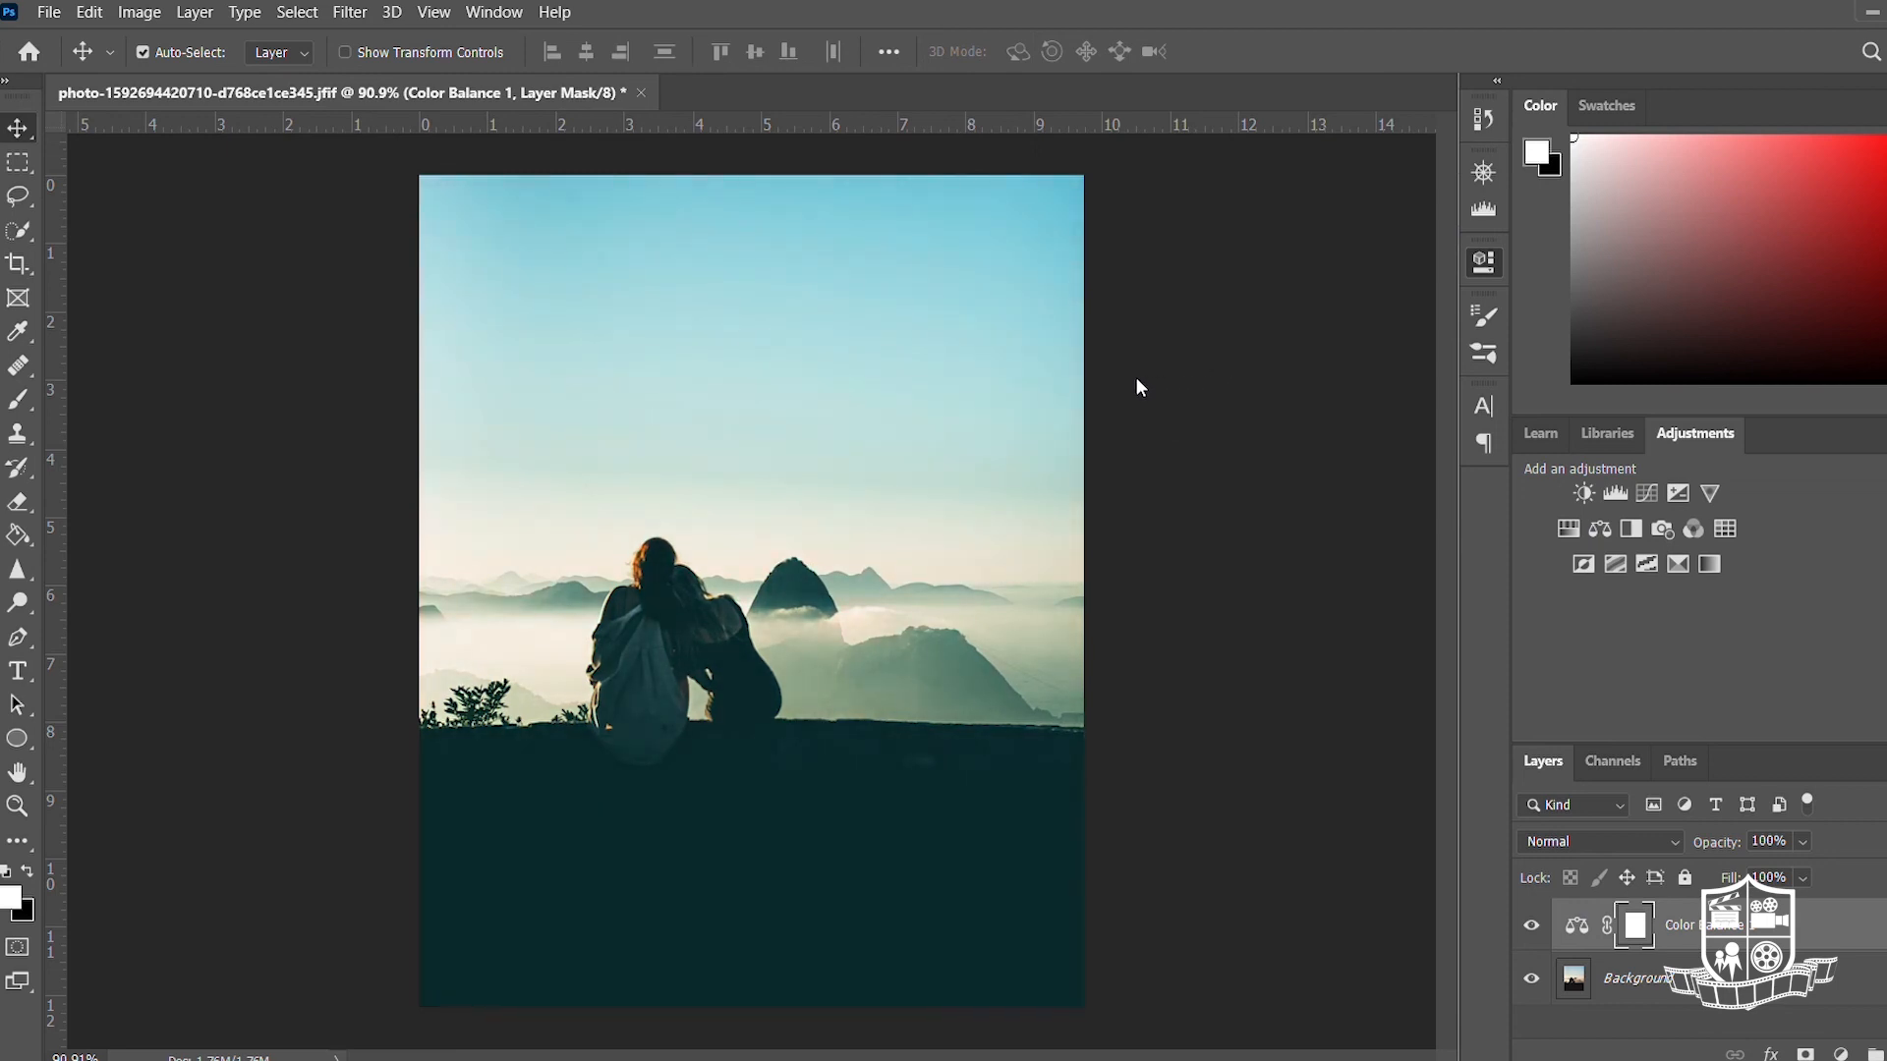
left_click_drag(1275, 464, 1320, 465)
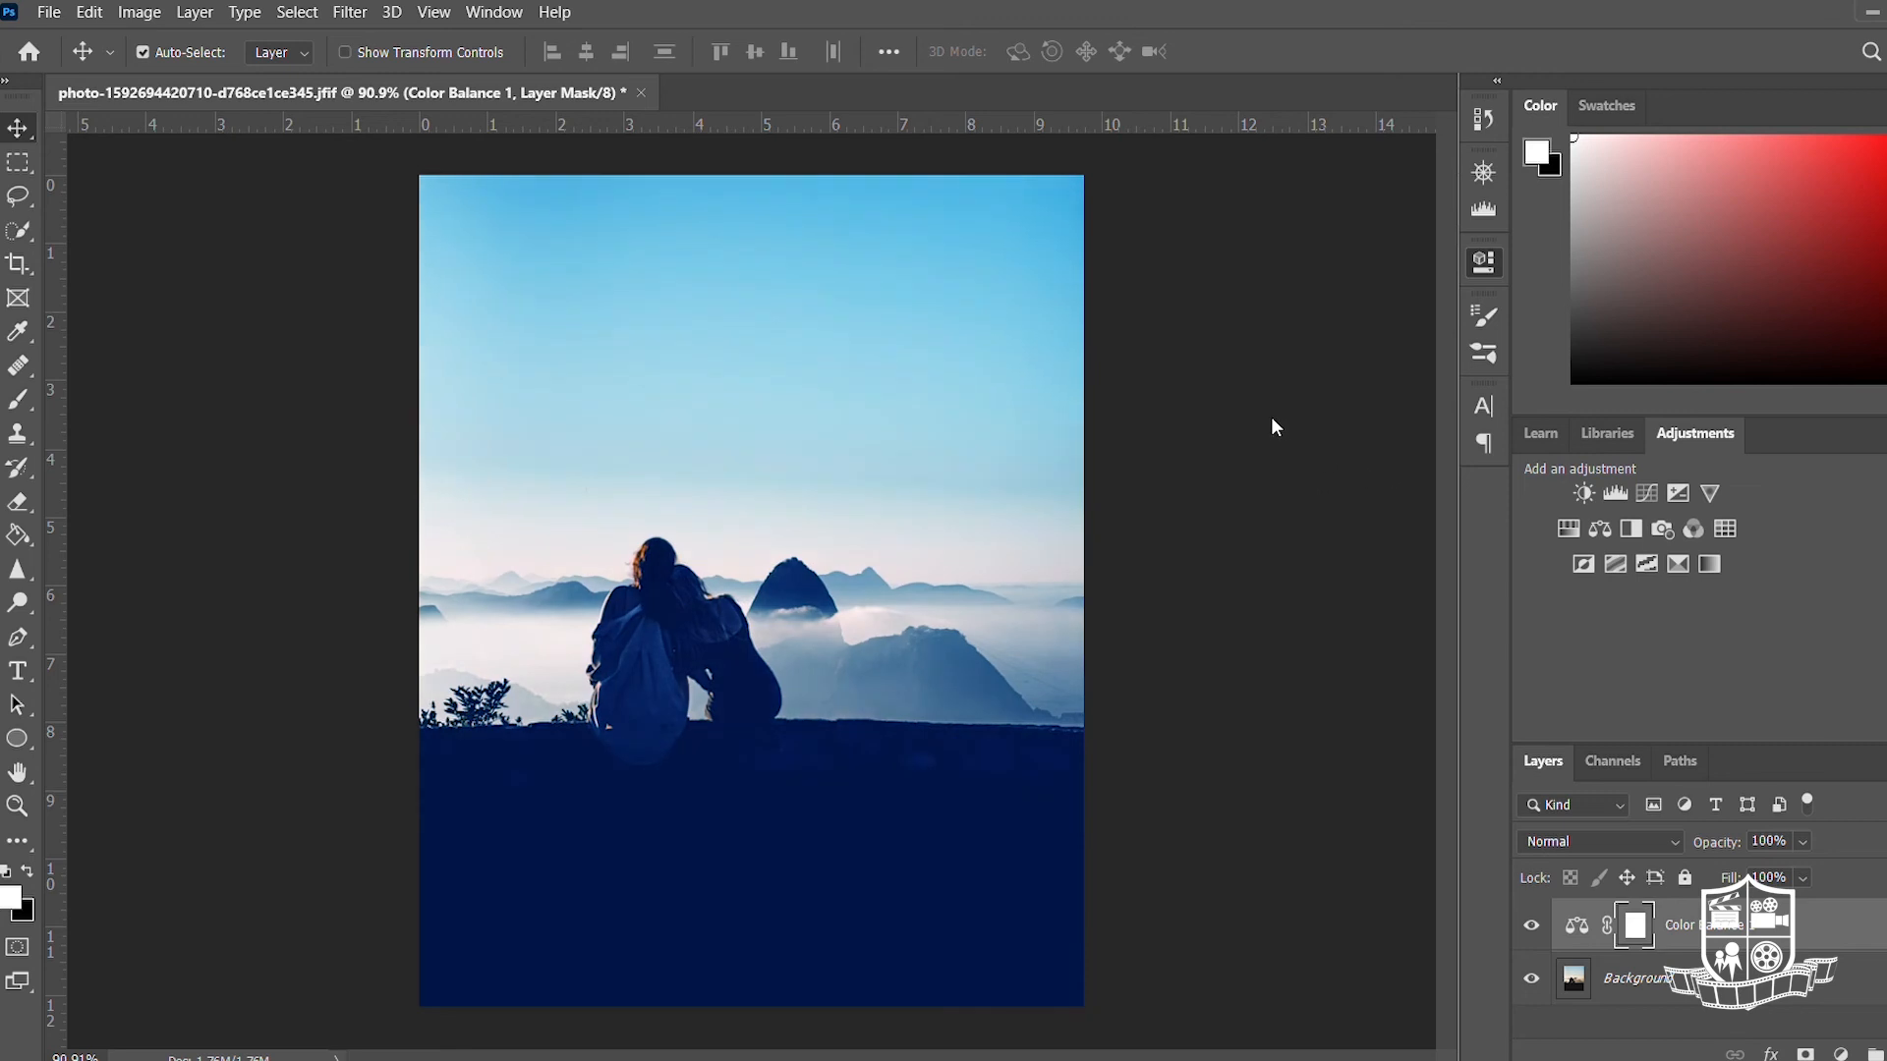
left_click(1271, 419)
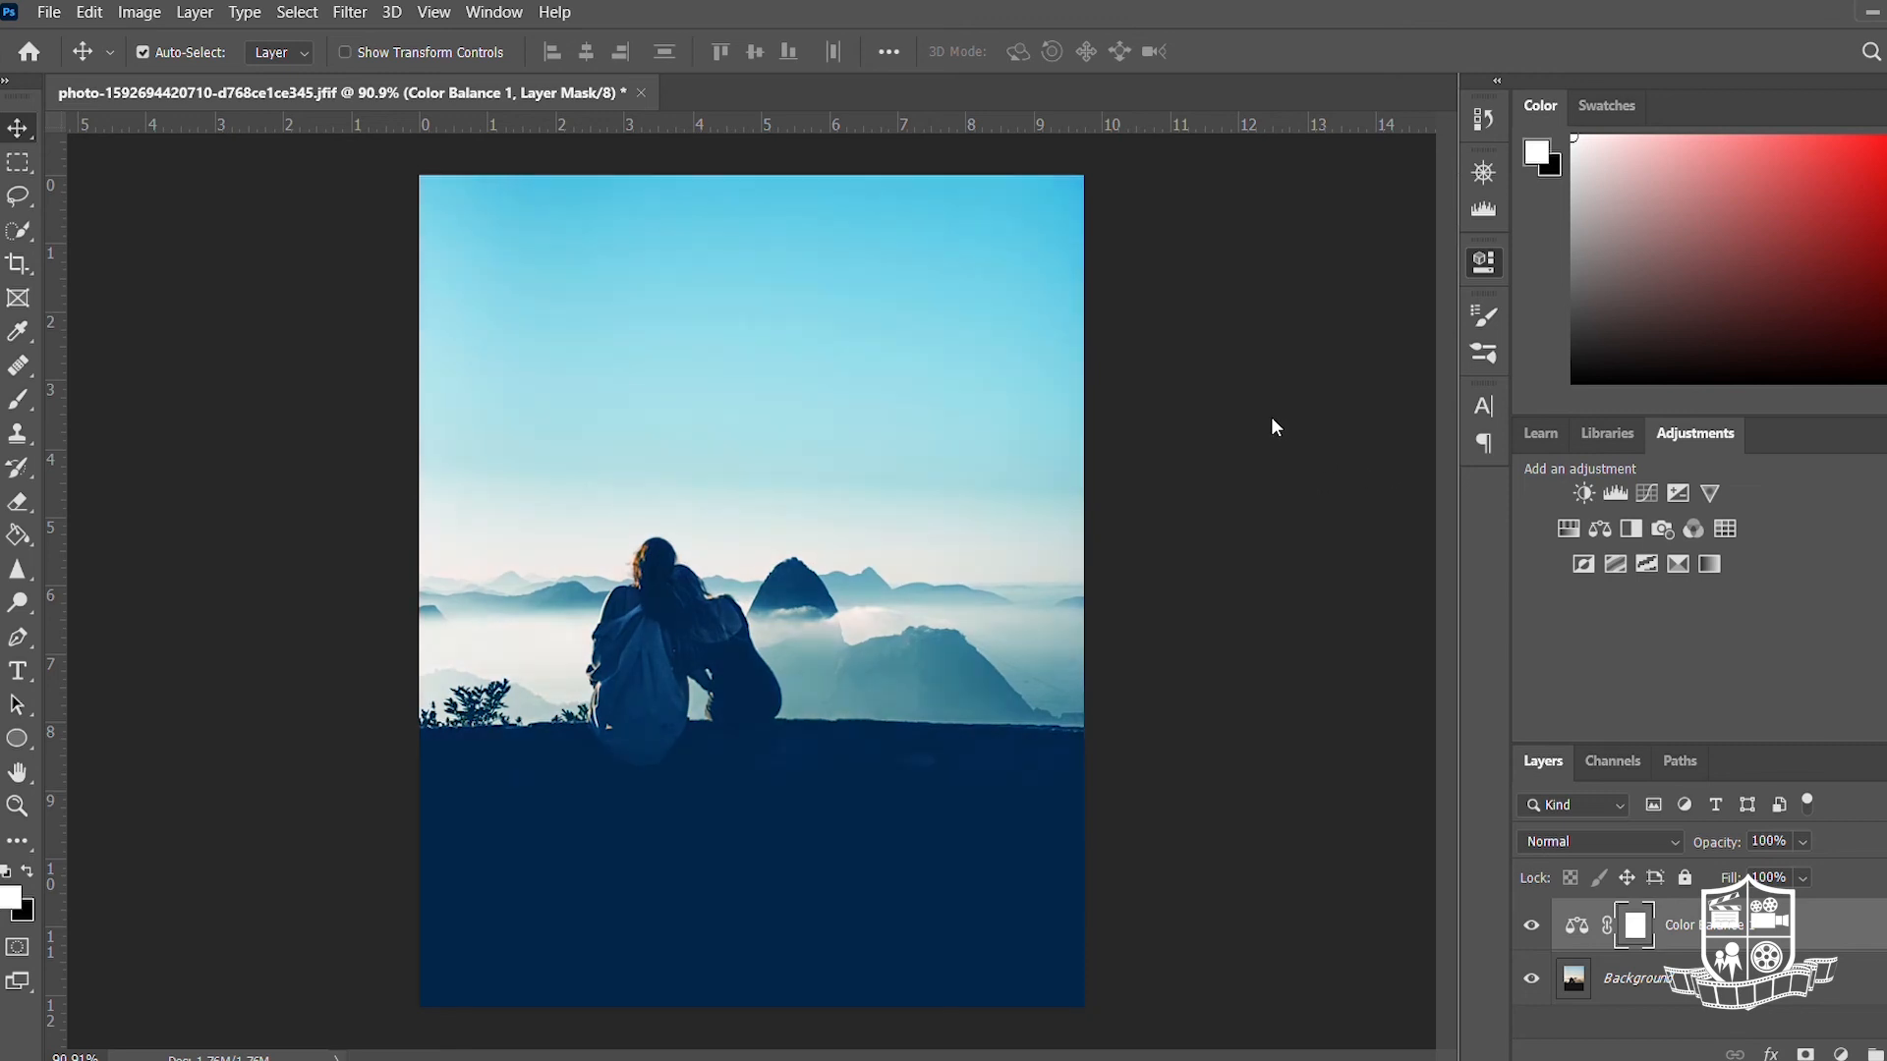
left_click(1516, 927)
left_click(1516, 927)
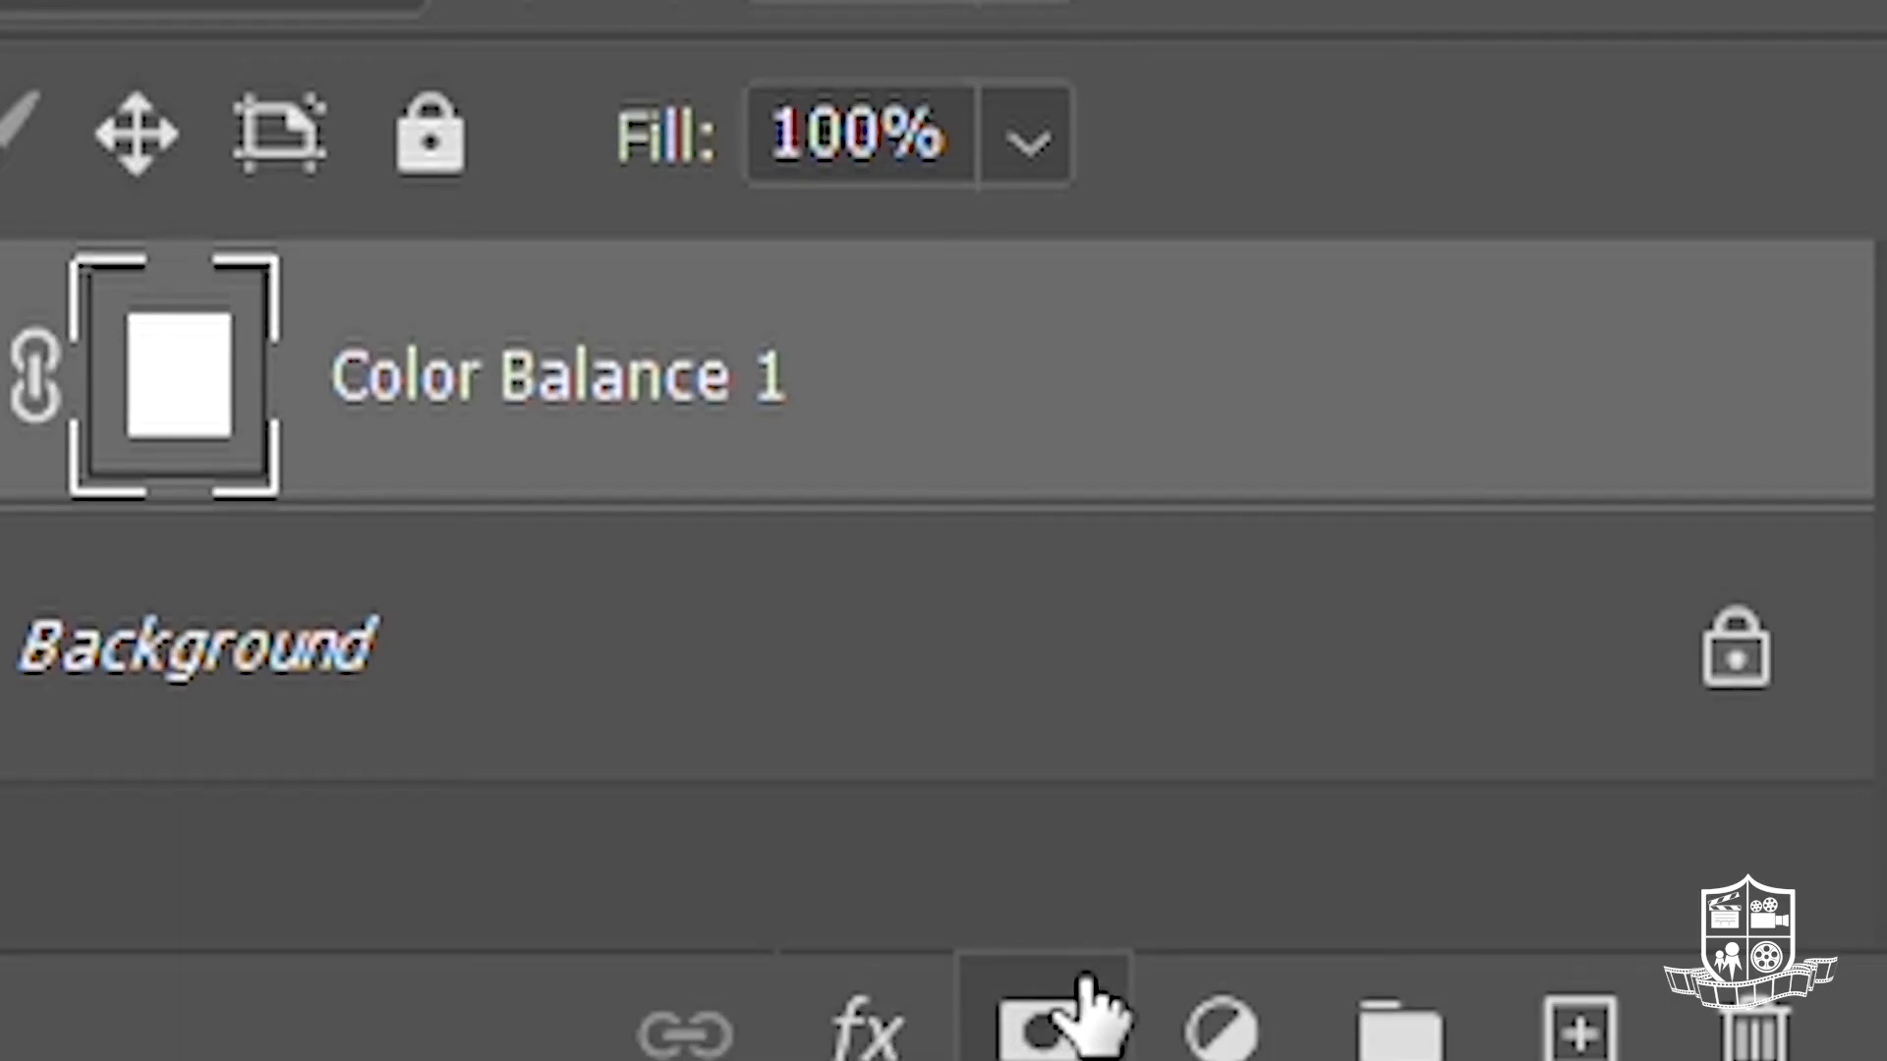
- Add another layer mask to the Color Balance layer and invert its adjustment mask to black, hiding the blue tint
left_click(1012, 1027)
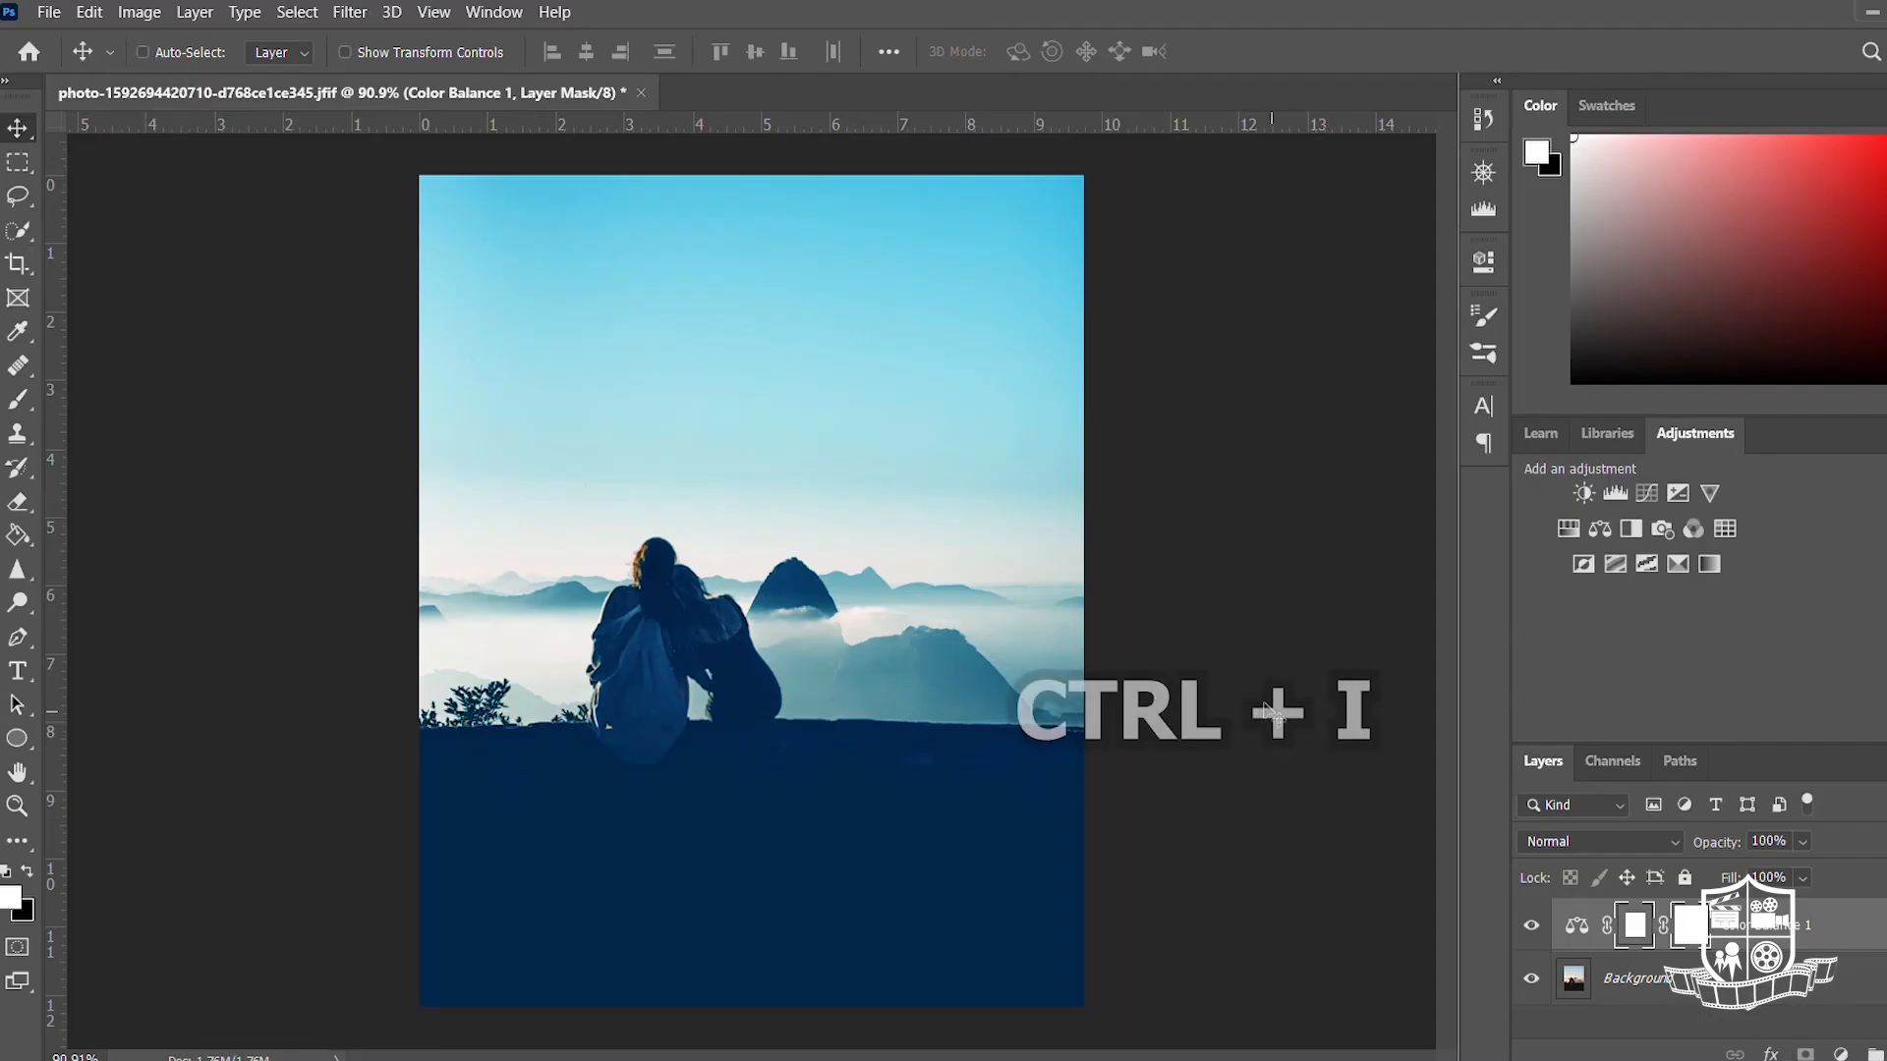
key("ctrl+i")
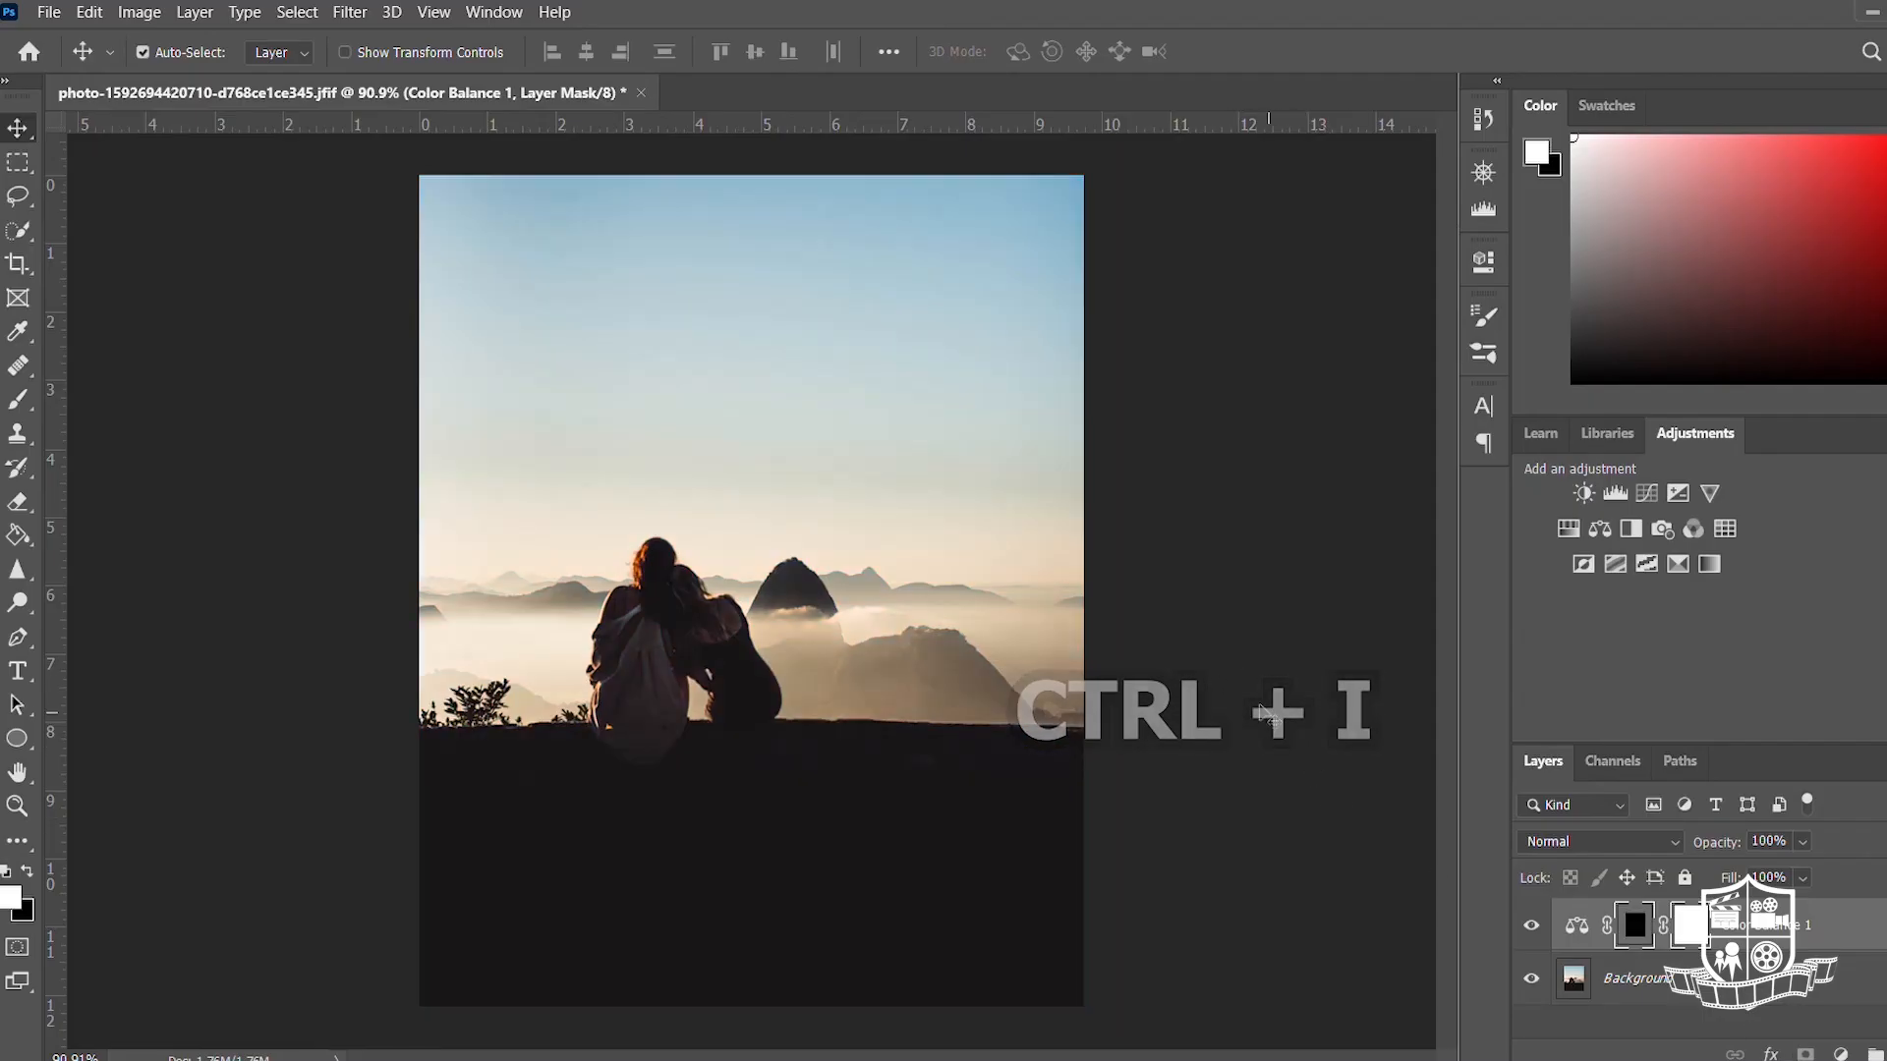
- Paint white on the Color Balance mask with a soft 190 px brush over the sky, mountains and couple to reveal the blue tint
left_click(17, 398)
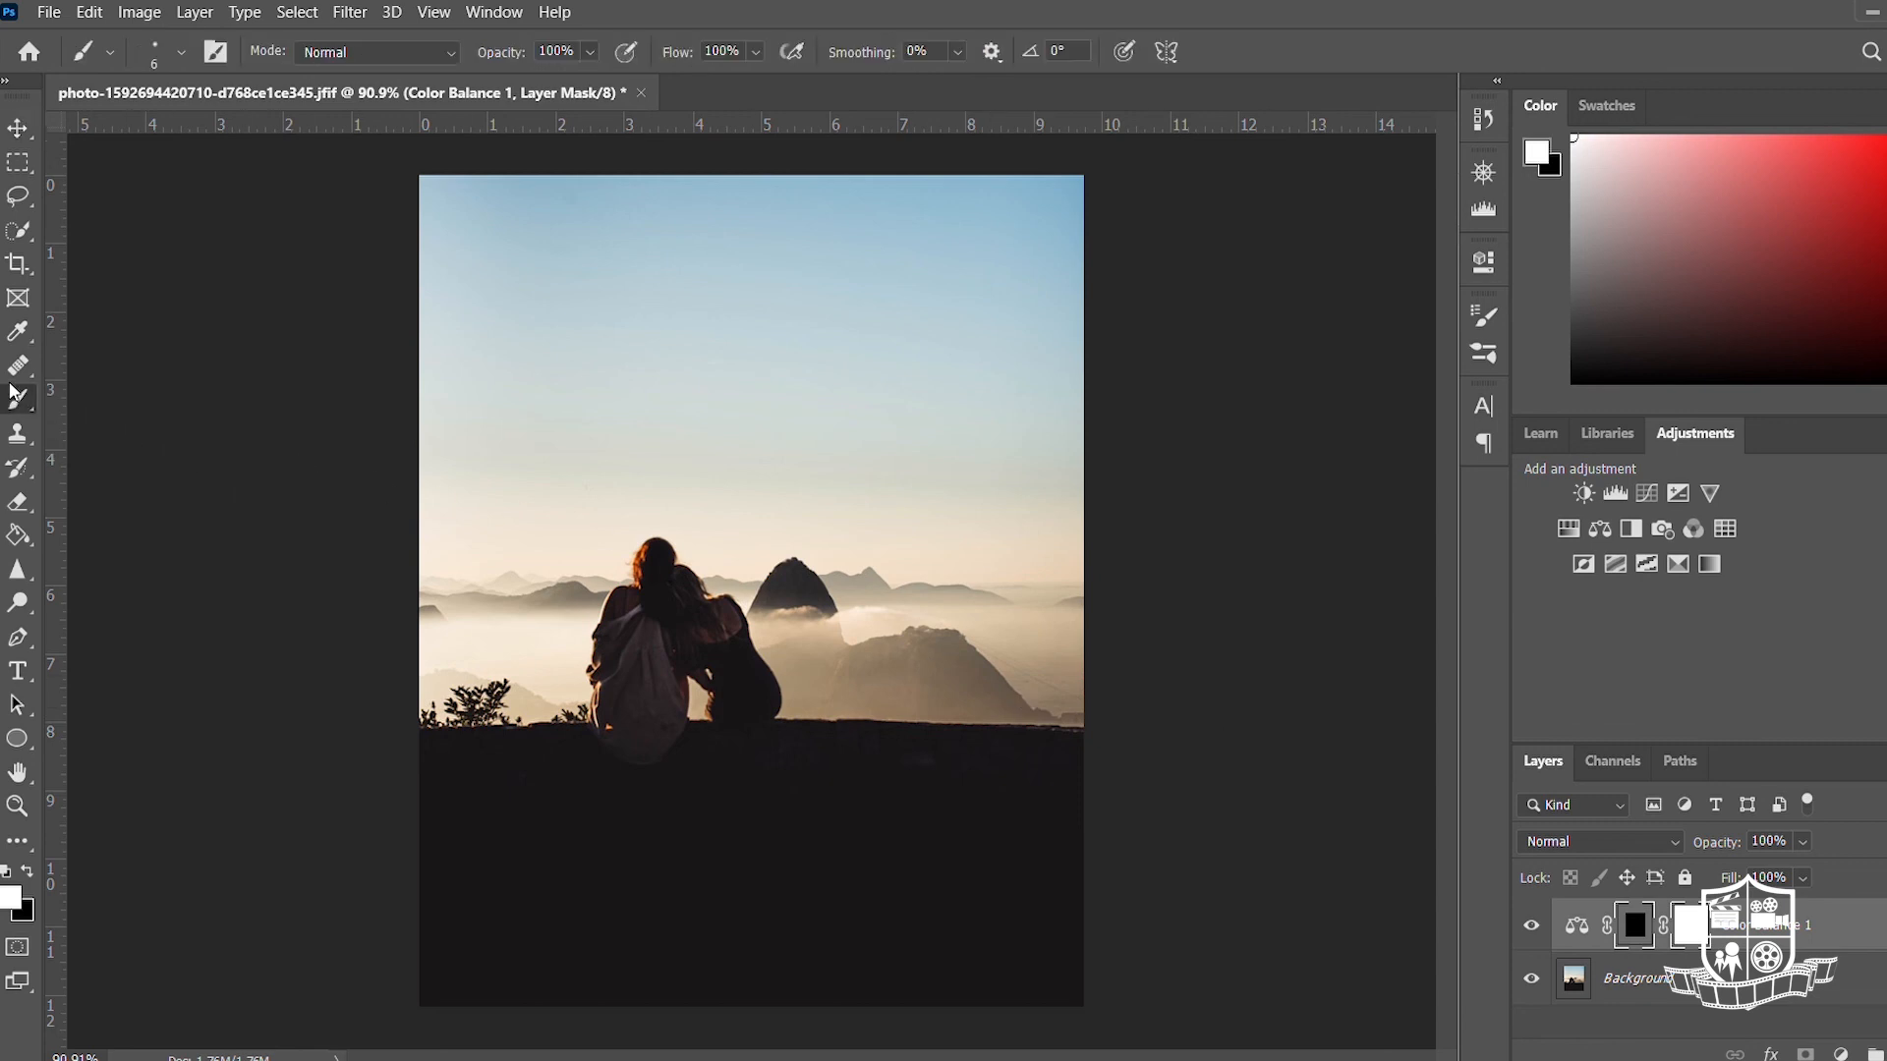
left_click(193, 123)
mouse_move(658, 311)
left_mouse_down()
mouse_move(506, 284)
mouse_move(817, 272)
mouse_move(1192, 294)
mouse_move(1145, 344)
mouse_move(613, 382)
mouse_move(497, 429)
mouse_move(1130, 502)
mouse_move(769, 497)
mouse_move(596, 526)
mouse_move(530, 596)
mouse_move(513, 685)
mouse_move(535, 641)
mouse_move(540, 701)
mouse_move(566, 697)
mouse_move(617, 601)
mouse_move(567, 711)
left_mouse_up()
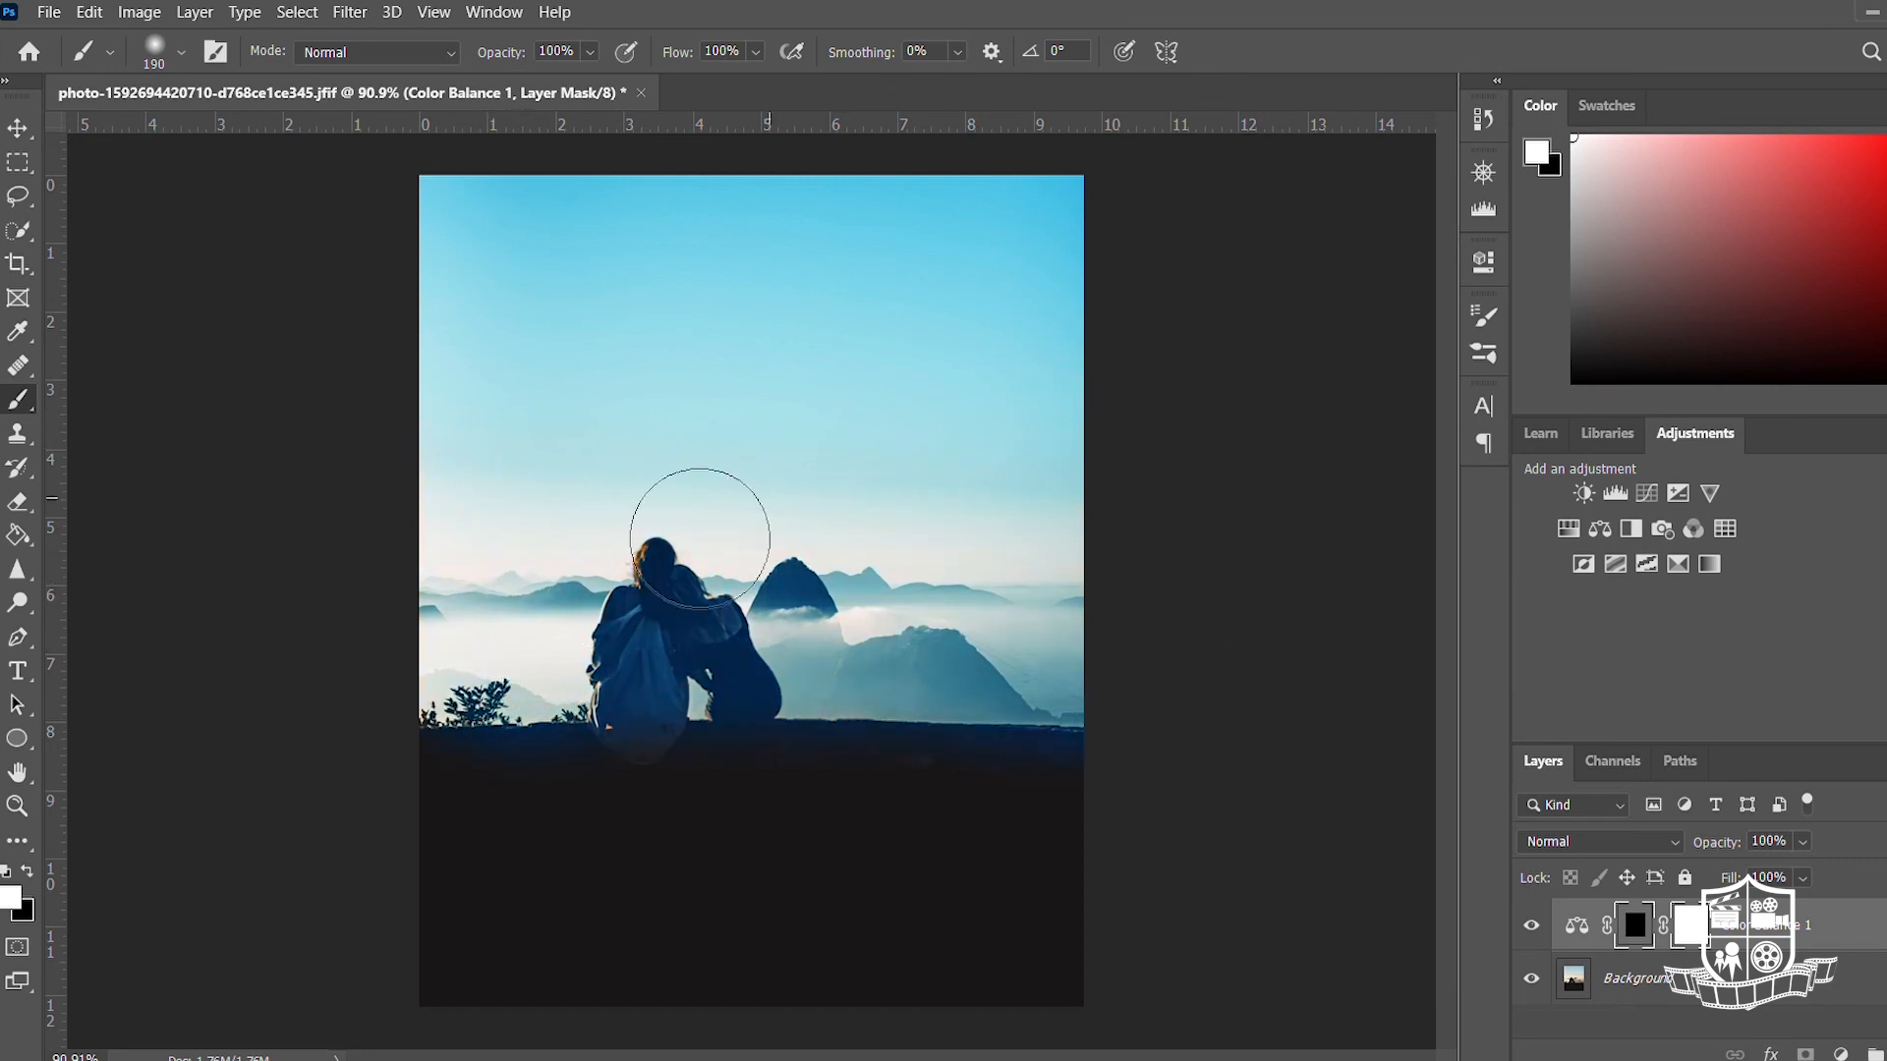
- Paint black on the mask with an 18 px brush along the wall's upper edge and bushes to remove the blue tint there
scroll(472, 725, "up", 13)
left_click(180, 51)
left_click_drag(184, 119, 154, 119)
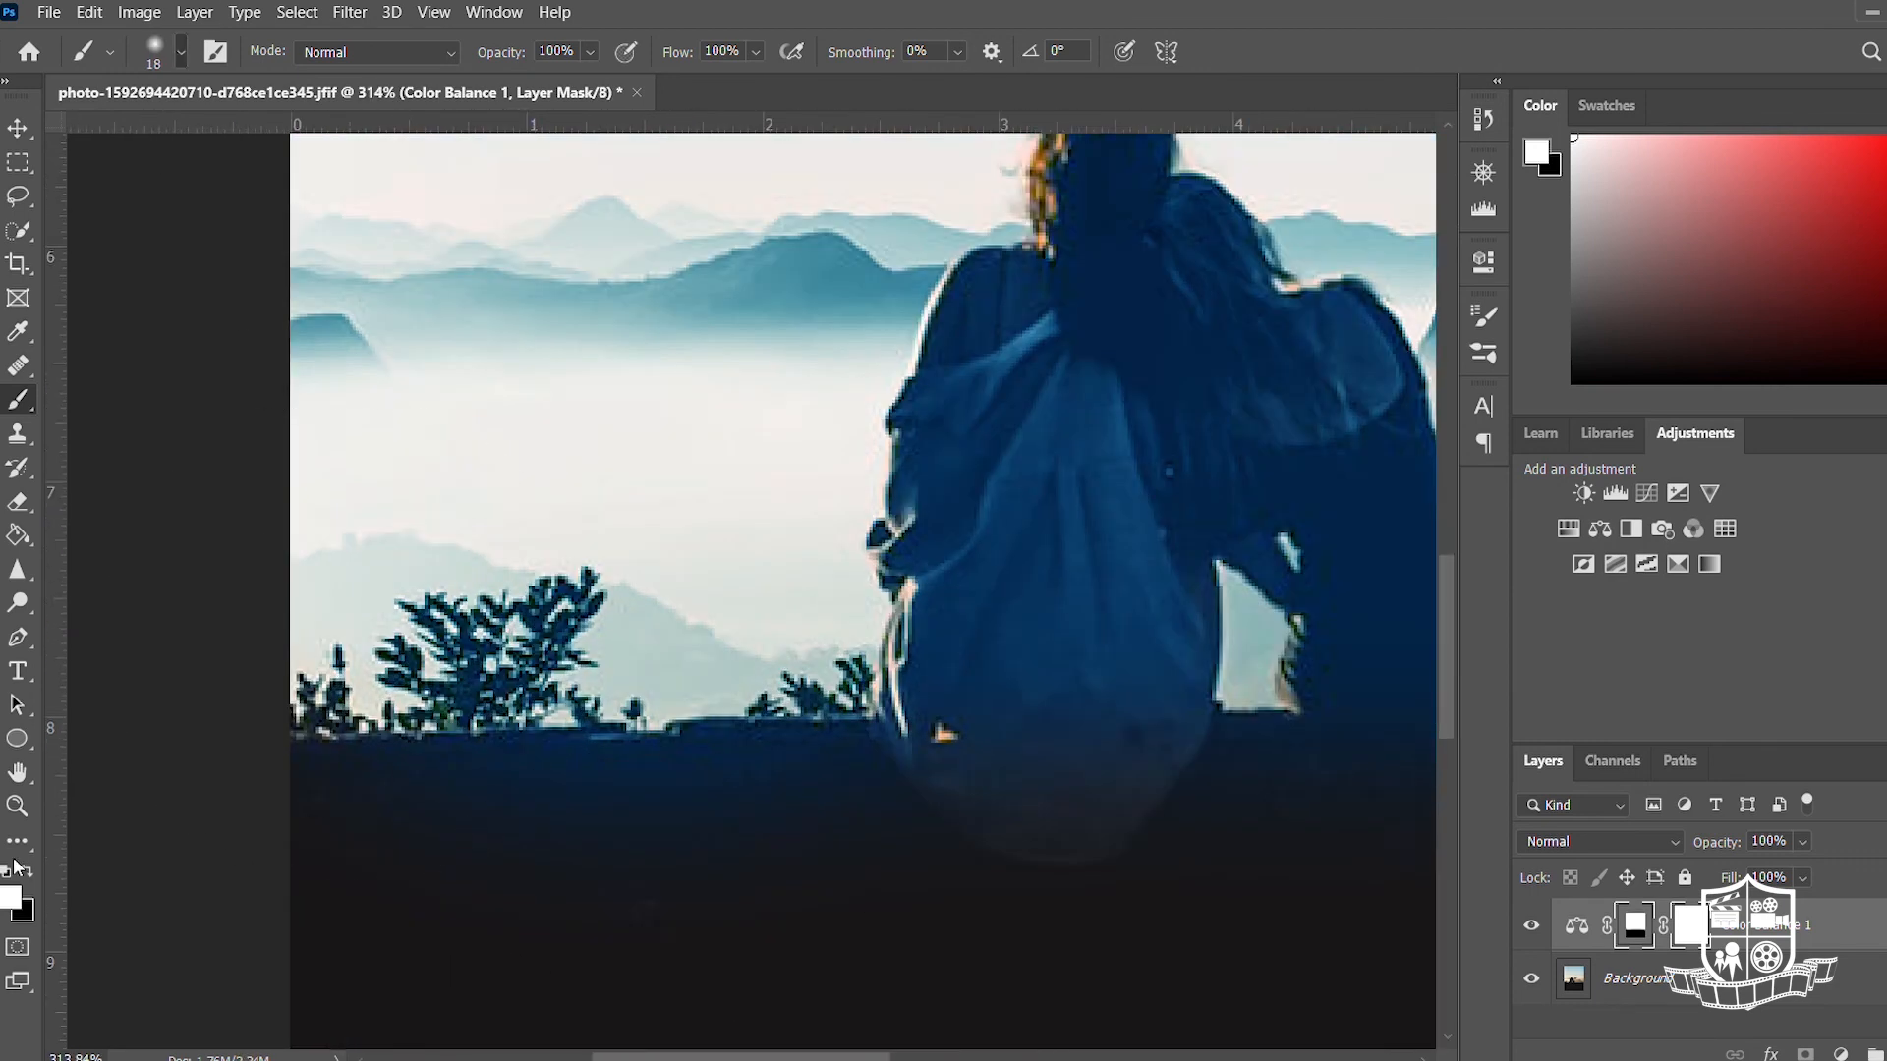
key("x")
mouse_move(337, 786)
left_mouse_down()
mouse_move(965, 758)
mouse_move(1340, 769)
mouse_move(645, 697)
left_mouse_up()
mouse_move(648, 732)
left_mouse_down()
mouse_move(899, 743)
mouse_move(1243, 694)
mouse_move(1370, 744)
mouse_move(600, 788)
left_mouse_up()
left_click_drag(610, 786, 824, 794)
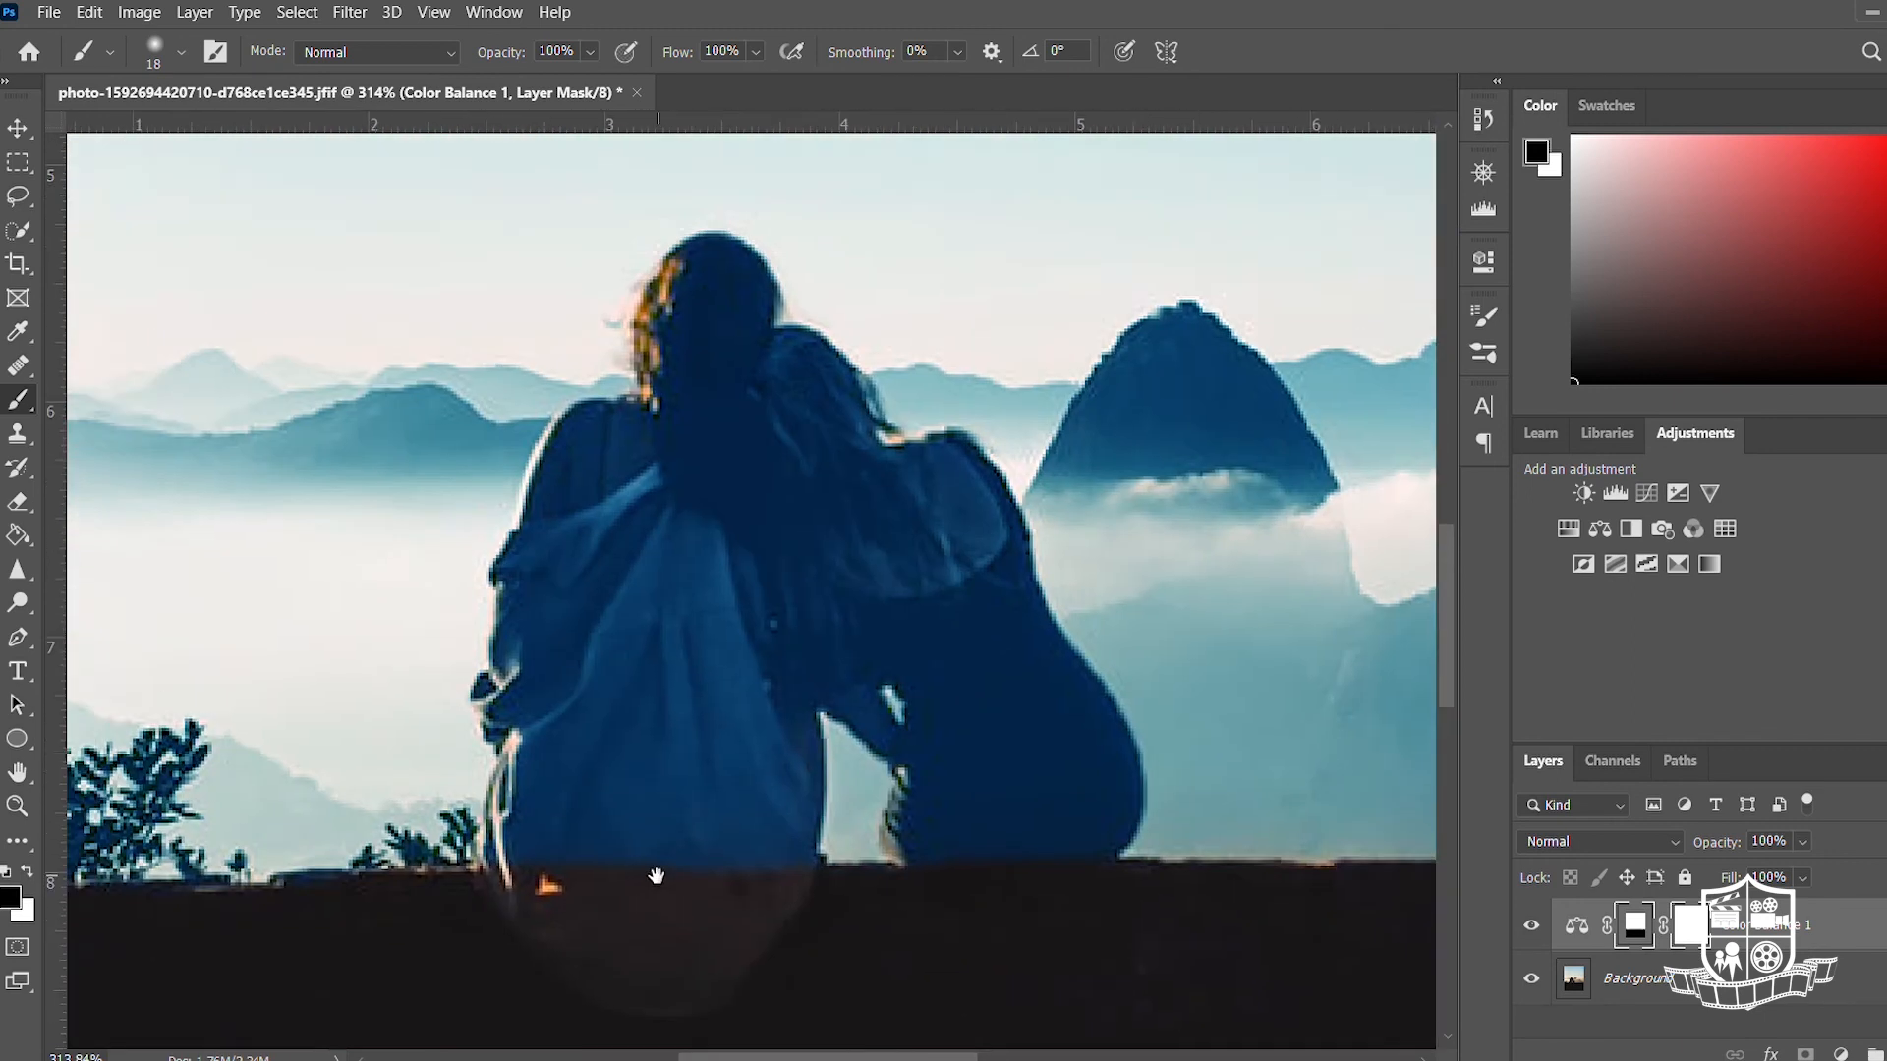
- Paint black on the mask over the couple, starting at the woman's head, to remove their blue tint
scroll(716, 274, "up", 2)
left_click_drag(716, 274, 893, 440)
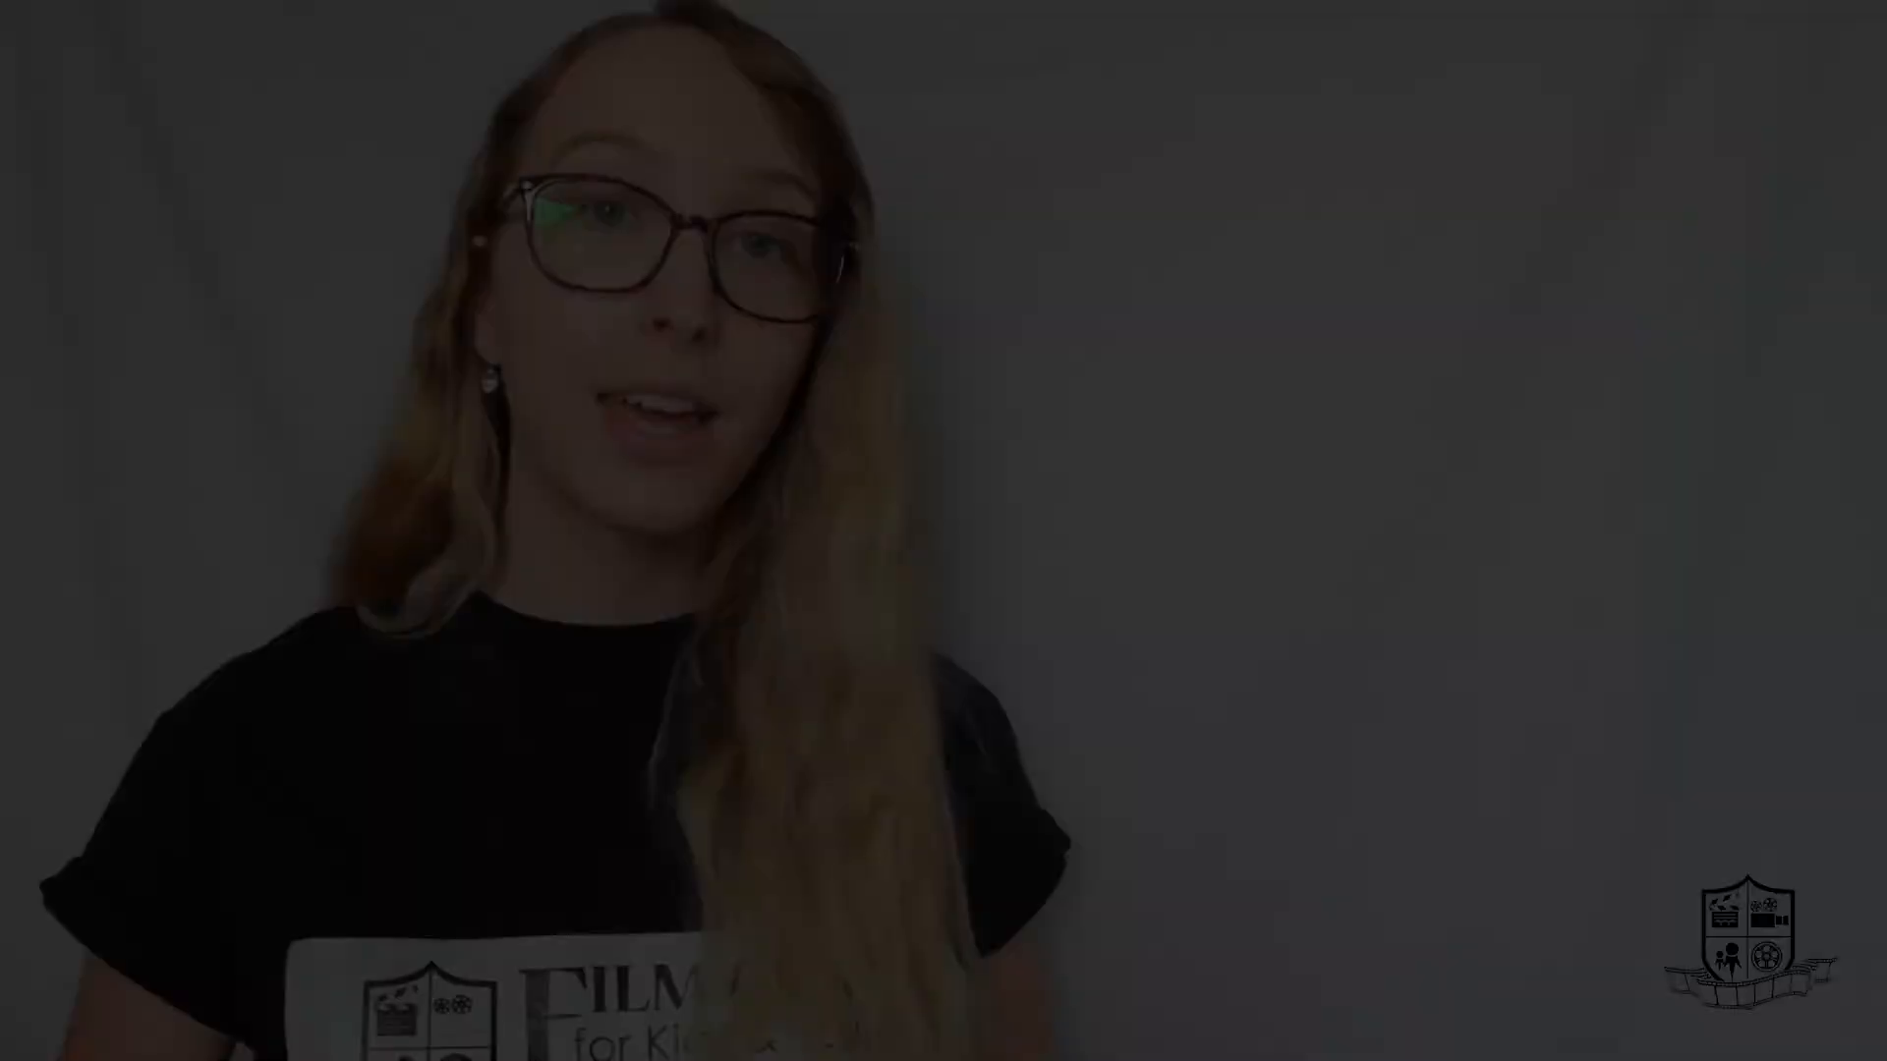